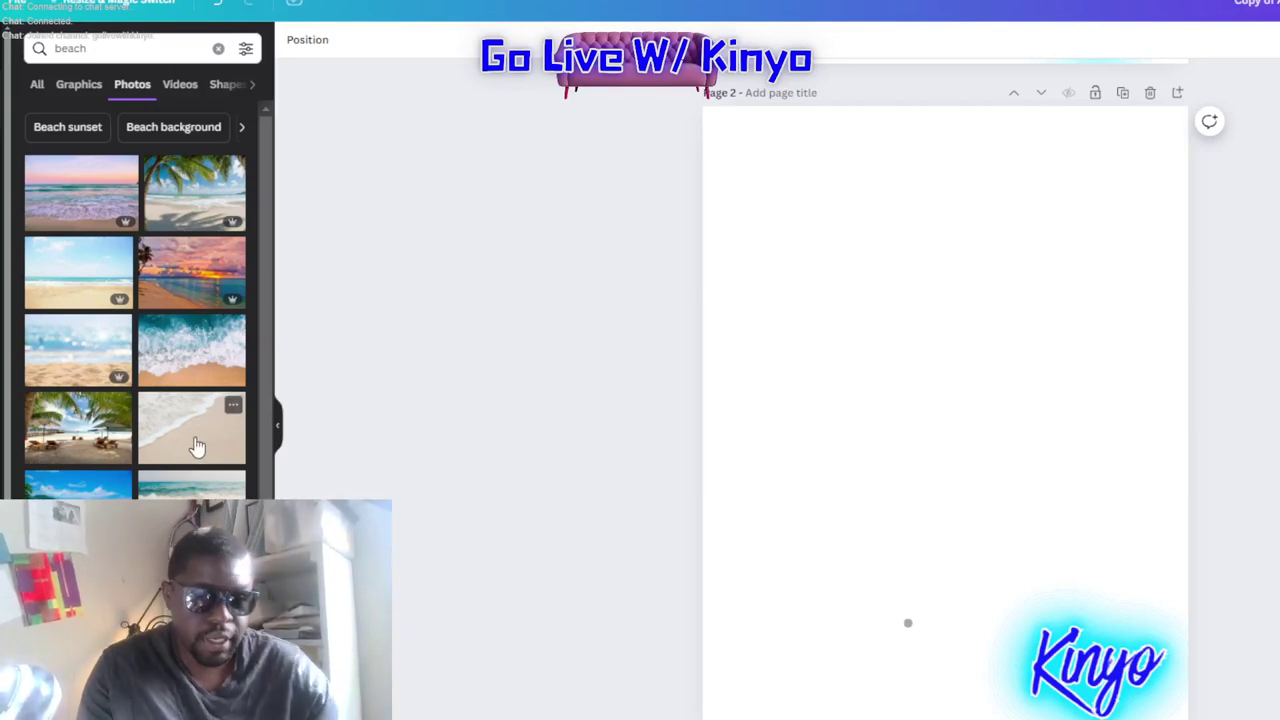
Browse the beach photos and try the sunset photo as page 2's background, then undo it
scroll(197, 447, "down", 5)
scroll(197, 447, "up", 5)
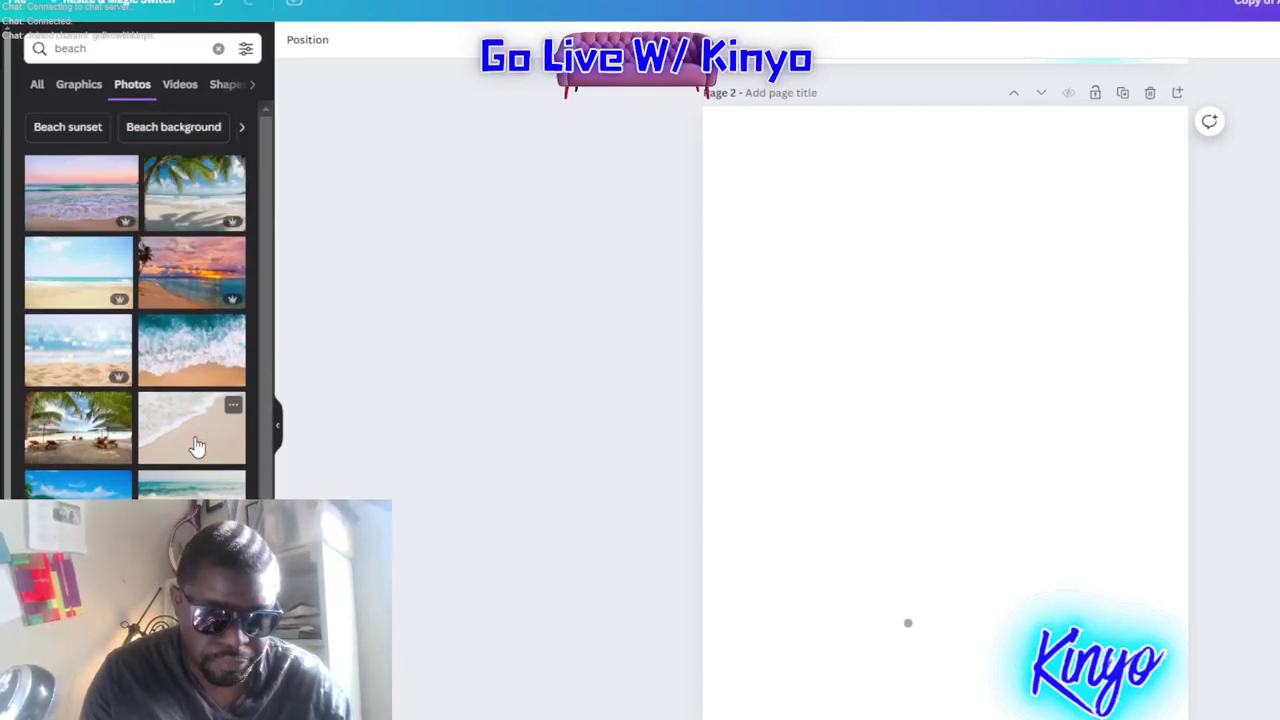
scroll(197, 447, "down", 10)
scroll(195, 445, "down", 3)
scroll(195, 445, "down", 2)
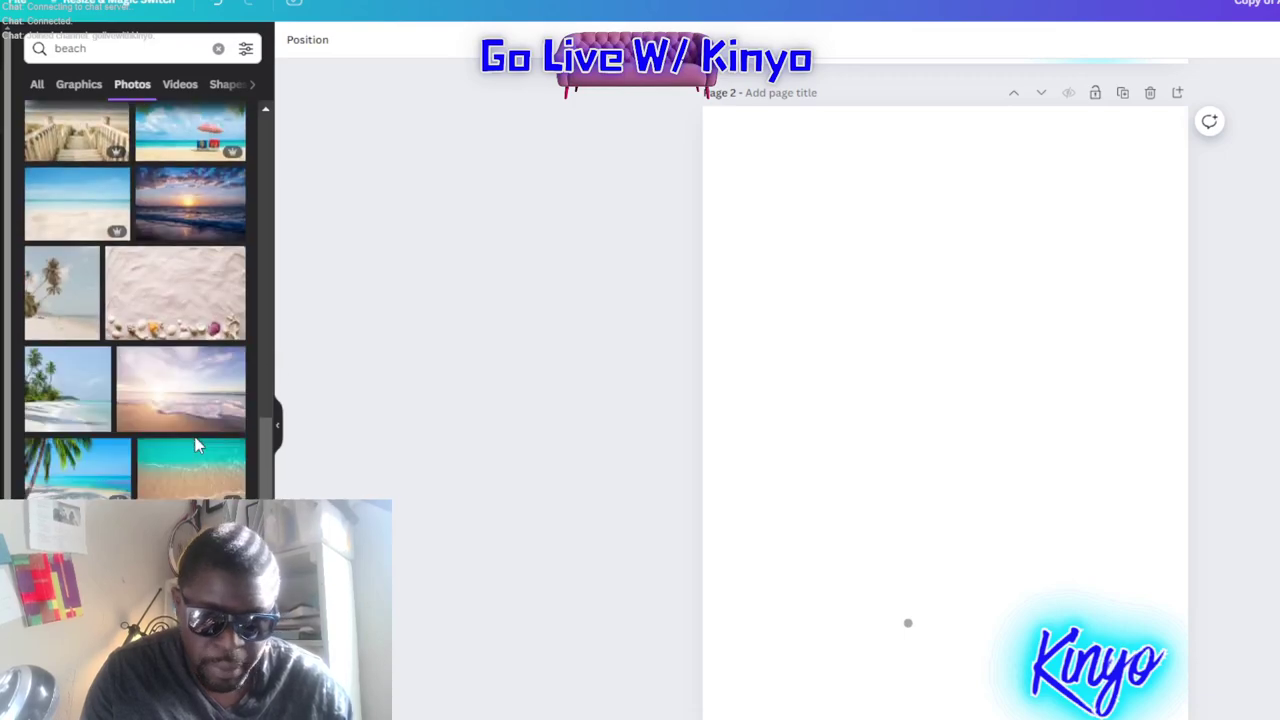
mouse_move(190, 203)
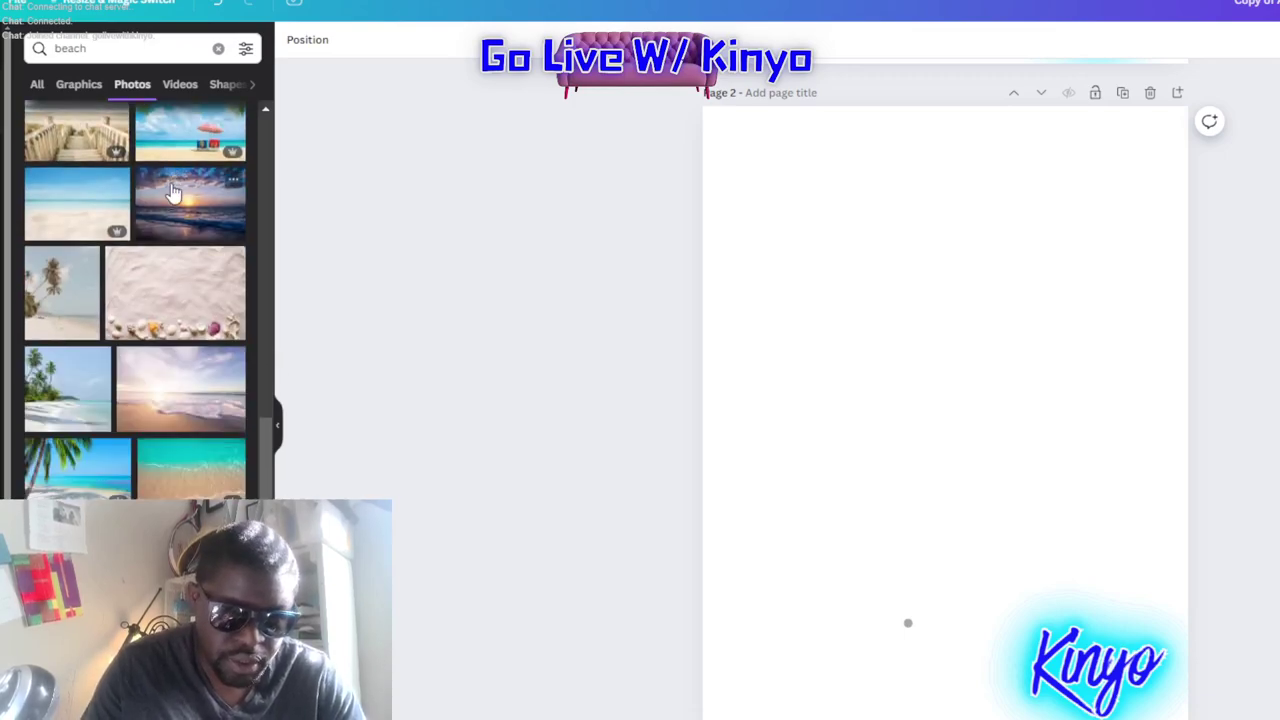
left_click_drag(172, 192, 722, 373)
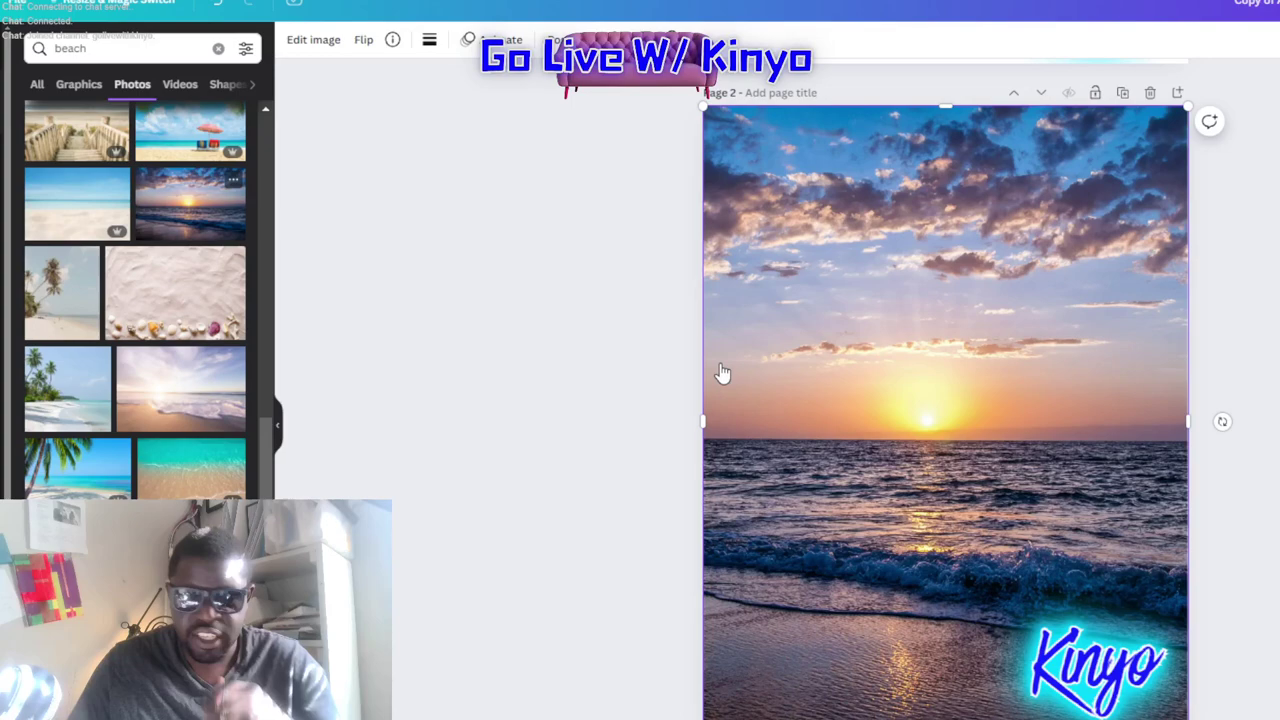
key("ctrl+z")
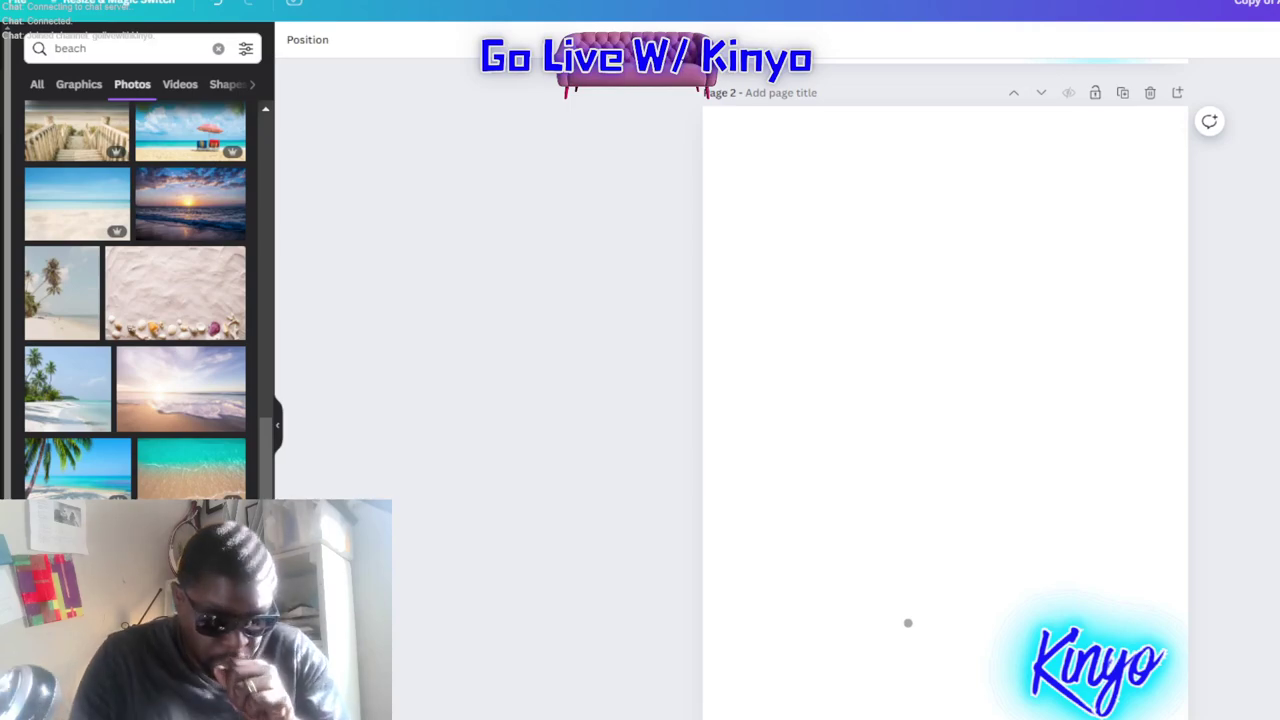
Make the sunlit shoreline photo page 2's background and shift it left
scroll(135, 300, "down", 3)
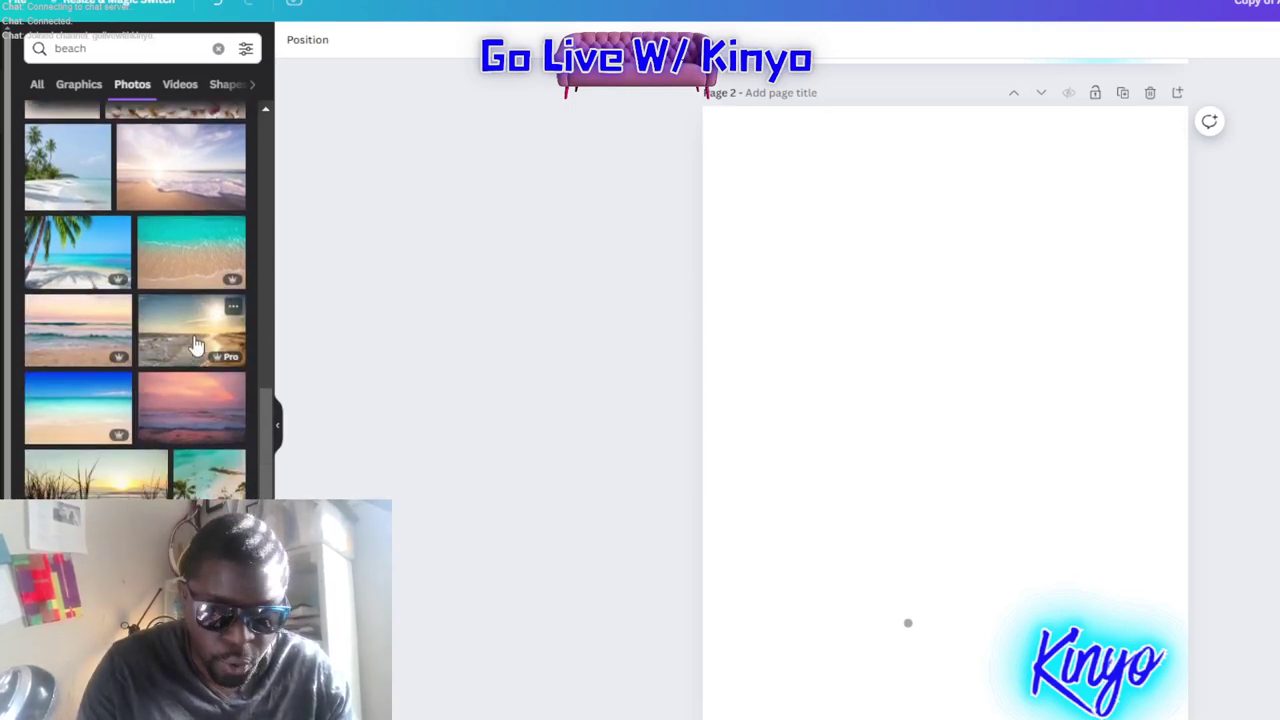
left_click_drag(195, 340, 735, 340)
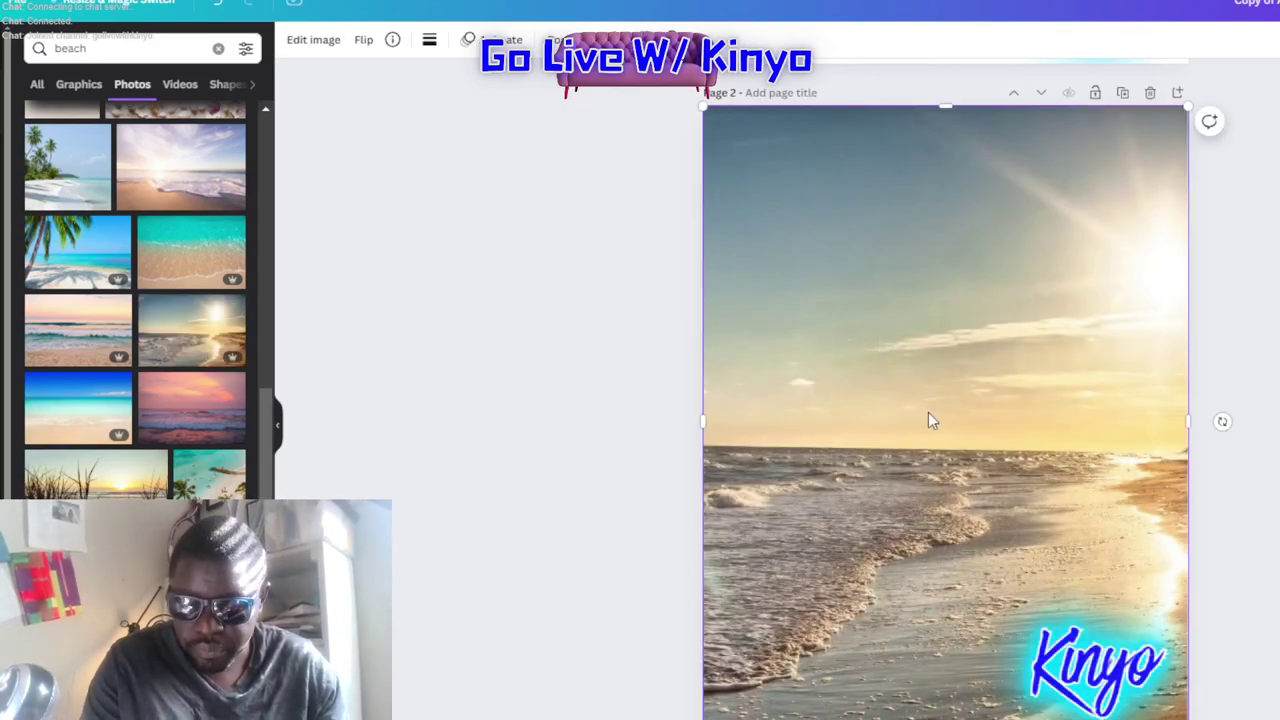
left_click_drag(1013, 462, 924, 460)
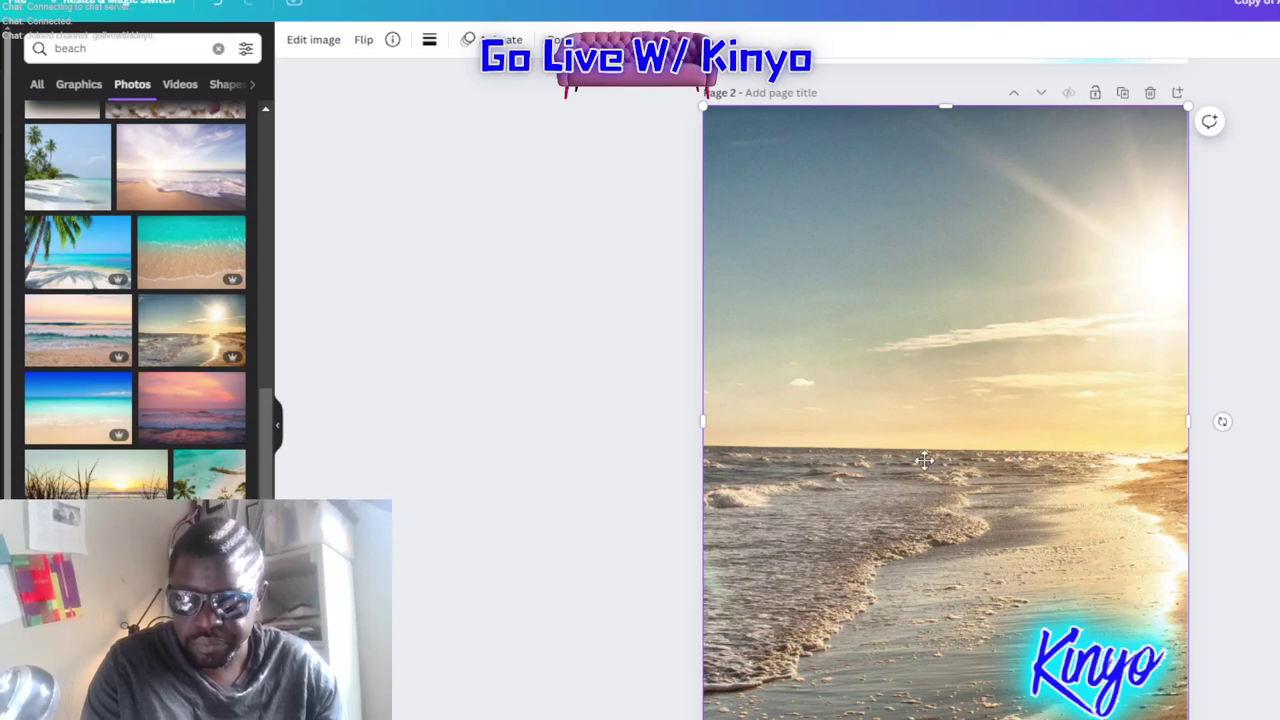
Crop the beach photo by sliding the image left, then move it right to fill page 2
double_click(935, 459)
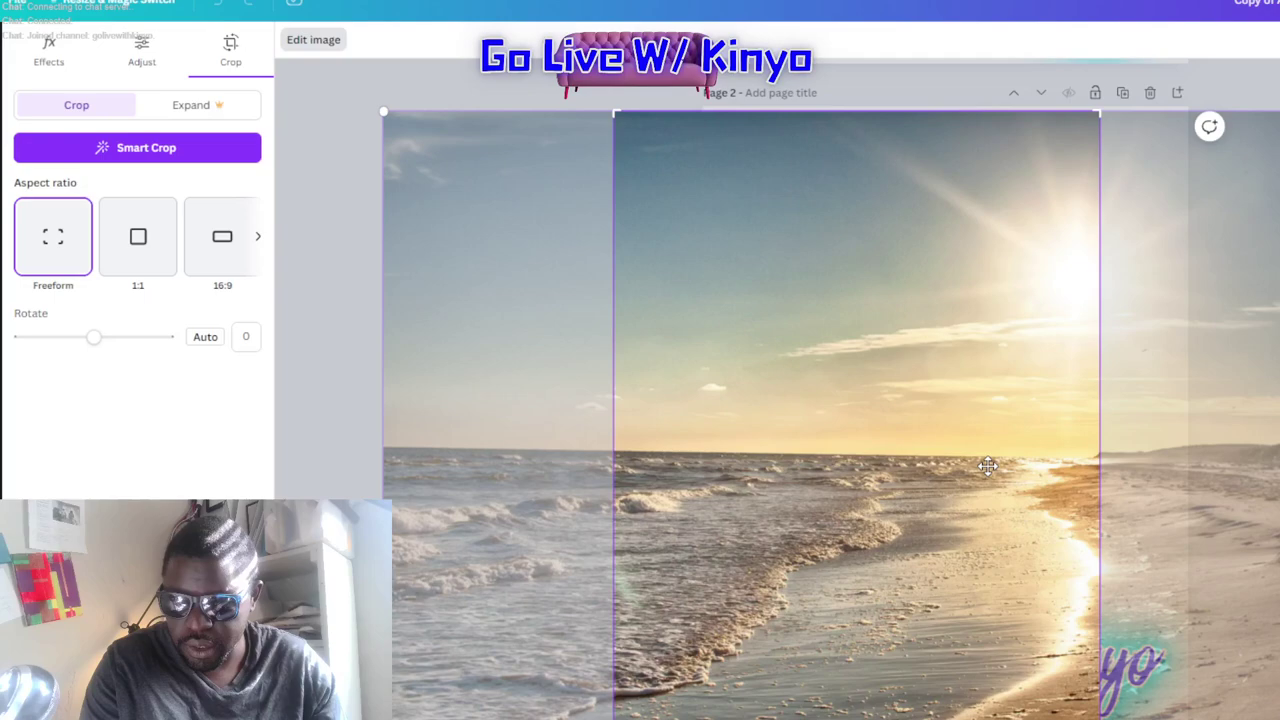
left_click_drag(987, 465, 865, 483)
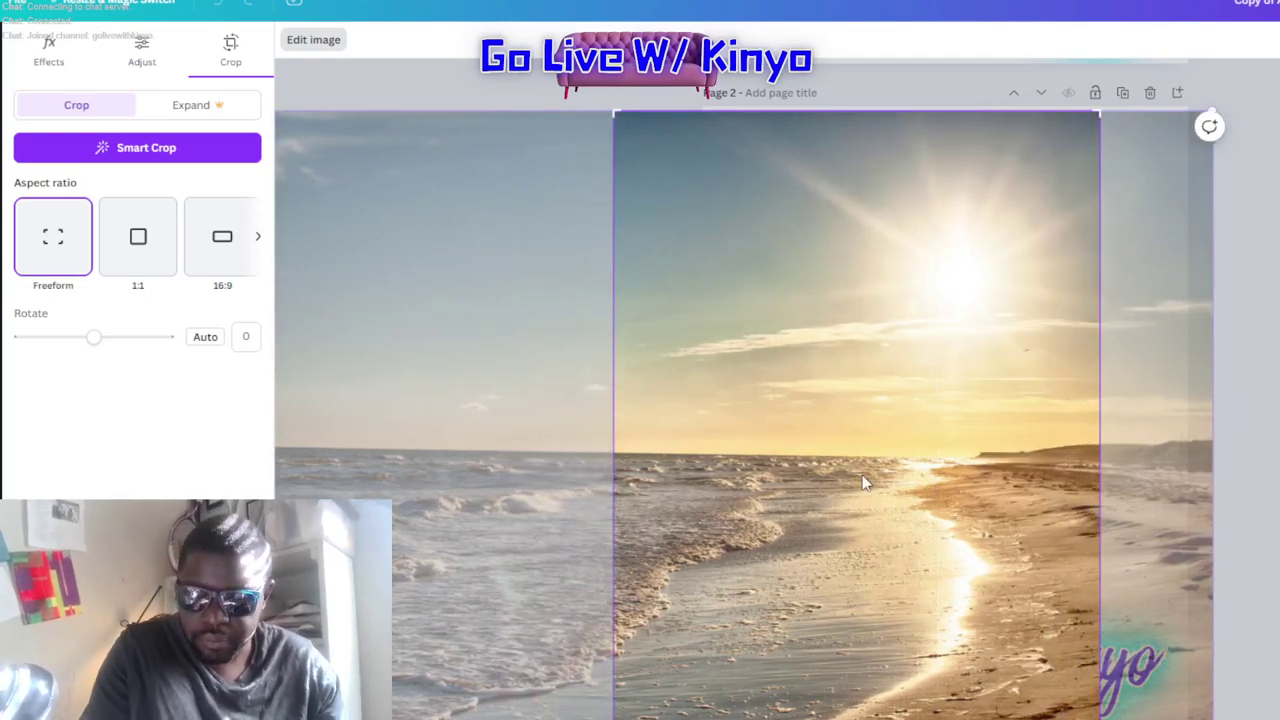
key("Return")
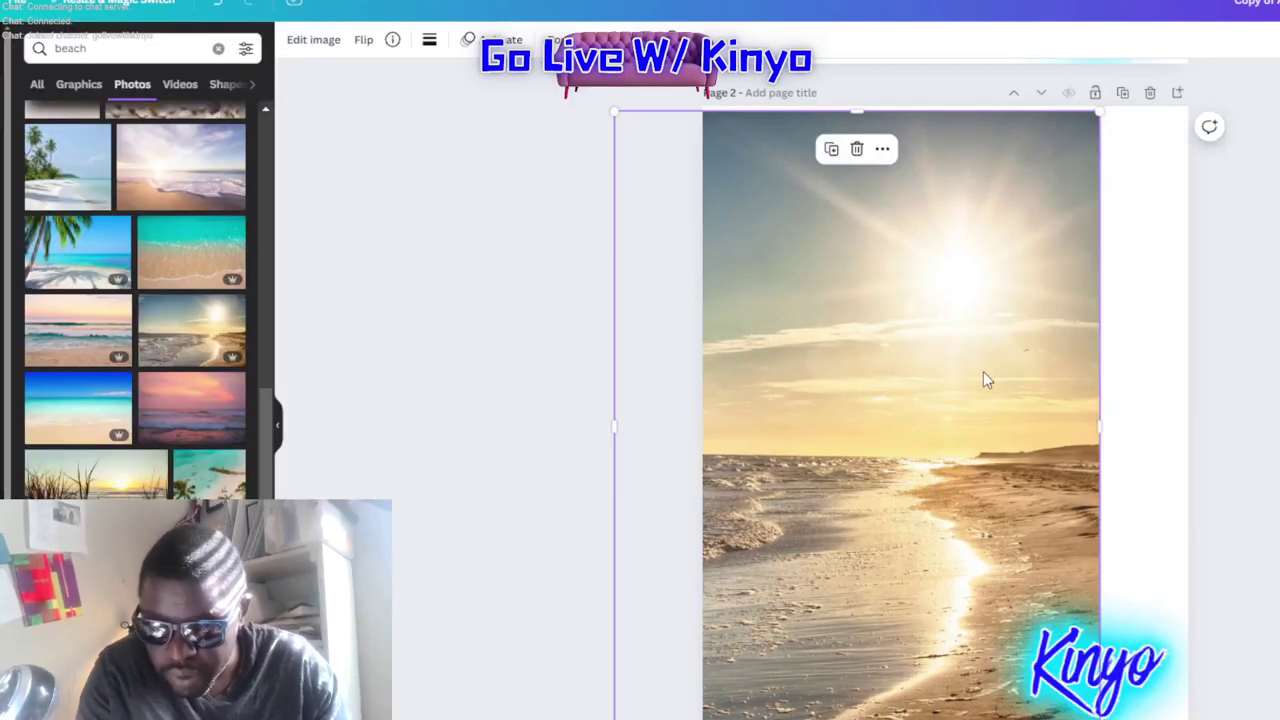
left_click_drag(989, 369, 1051, 366)
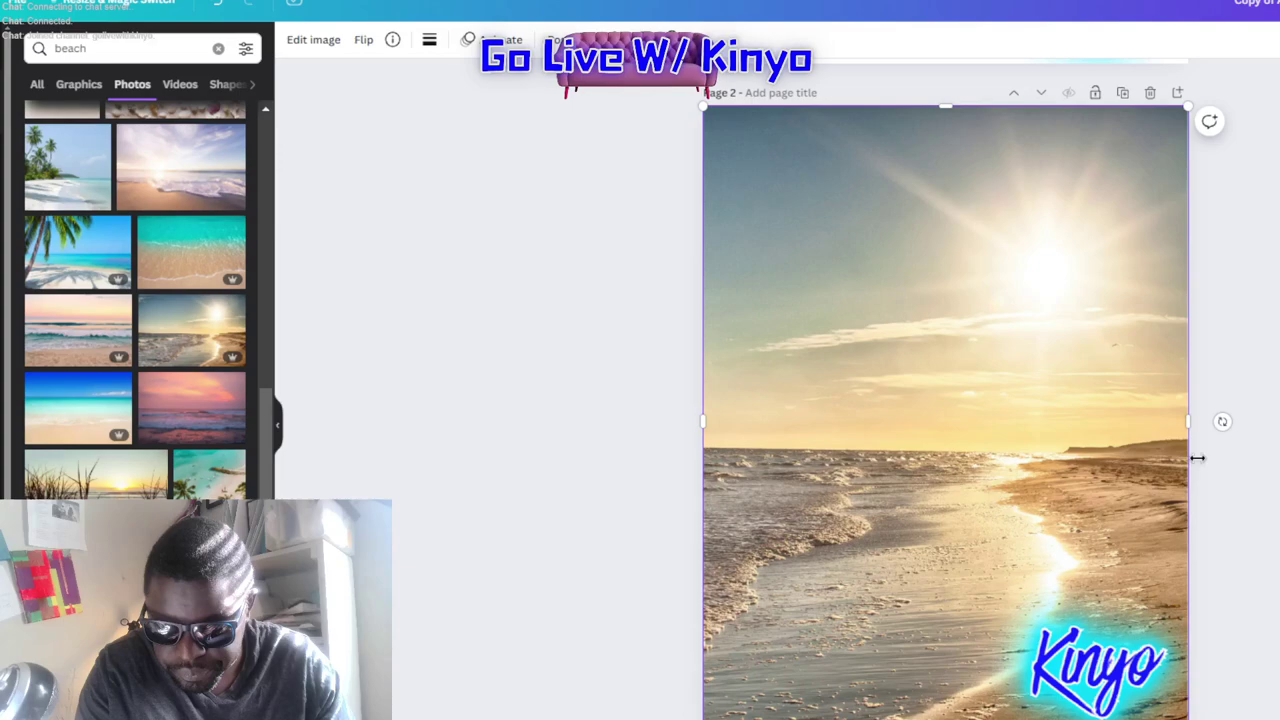
left_click(433, 201)
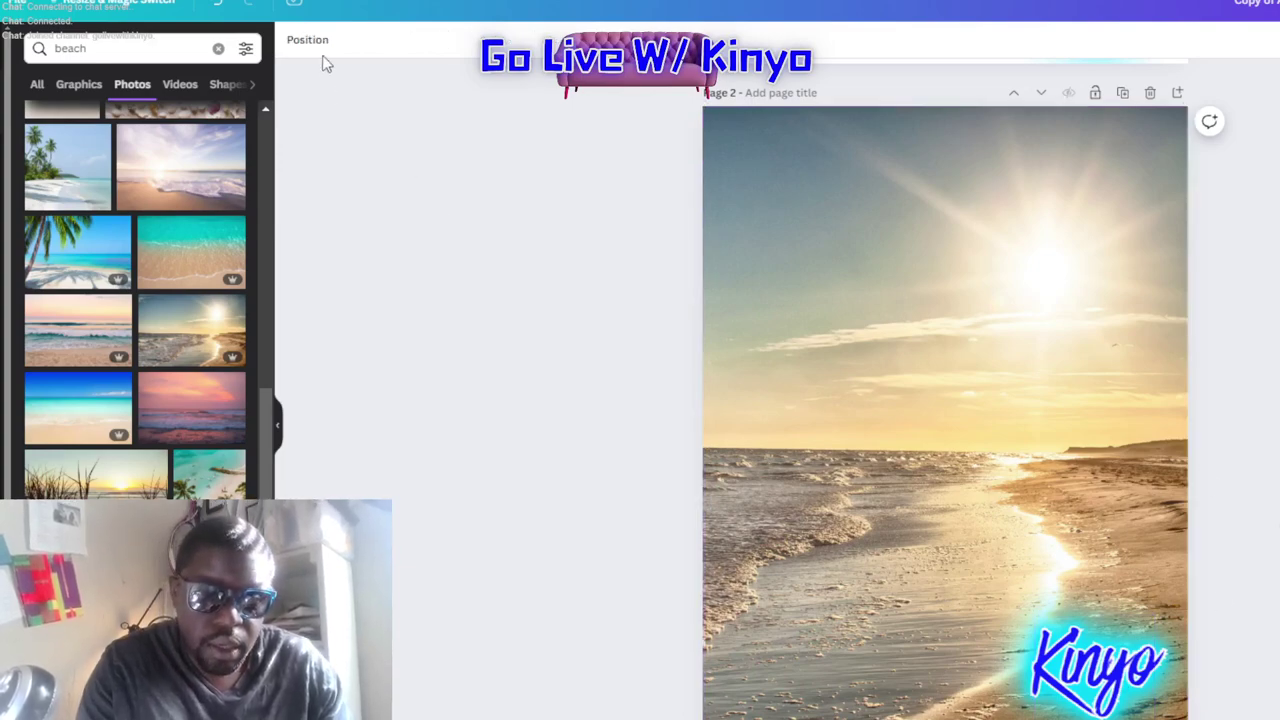
left_click(1000, 616)
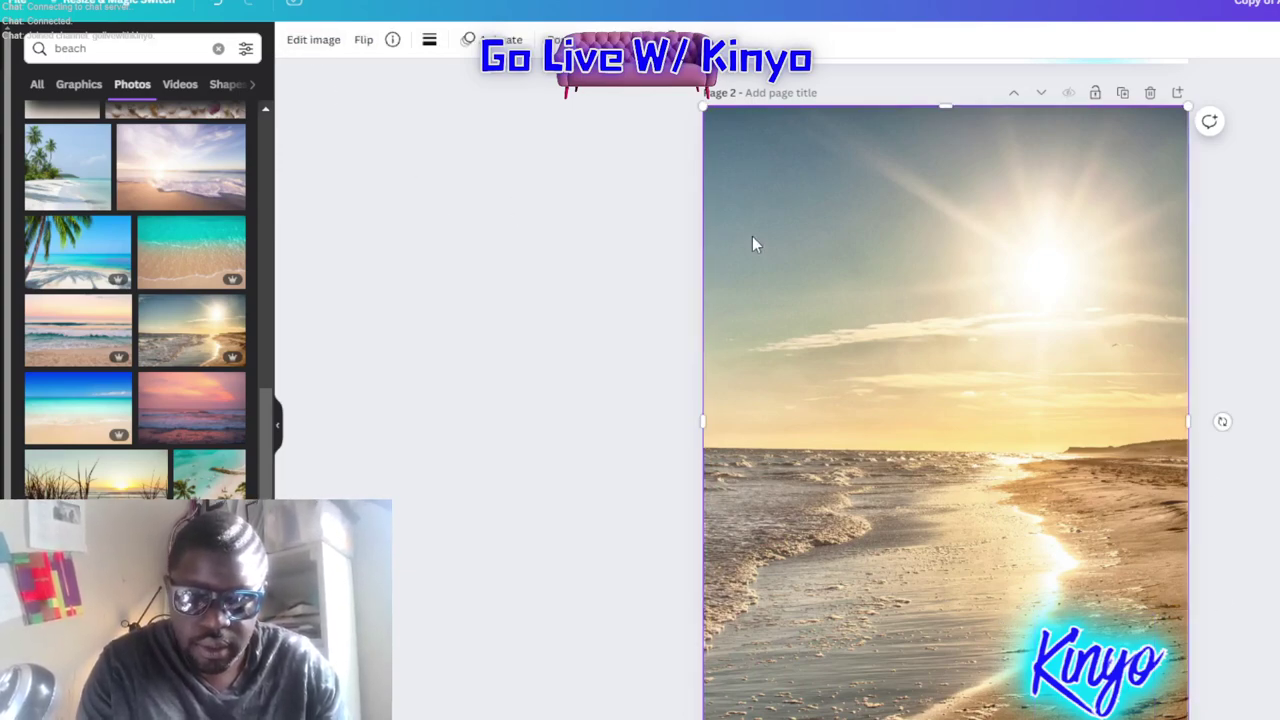
Send the beach photo behind the white brush frame and slide it left within its crop
left_click(565, 39)
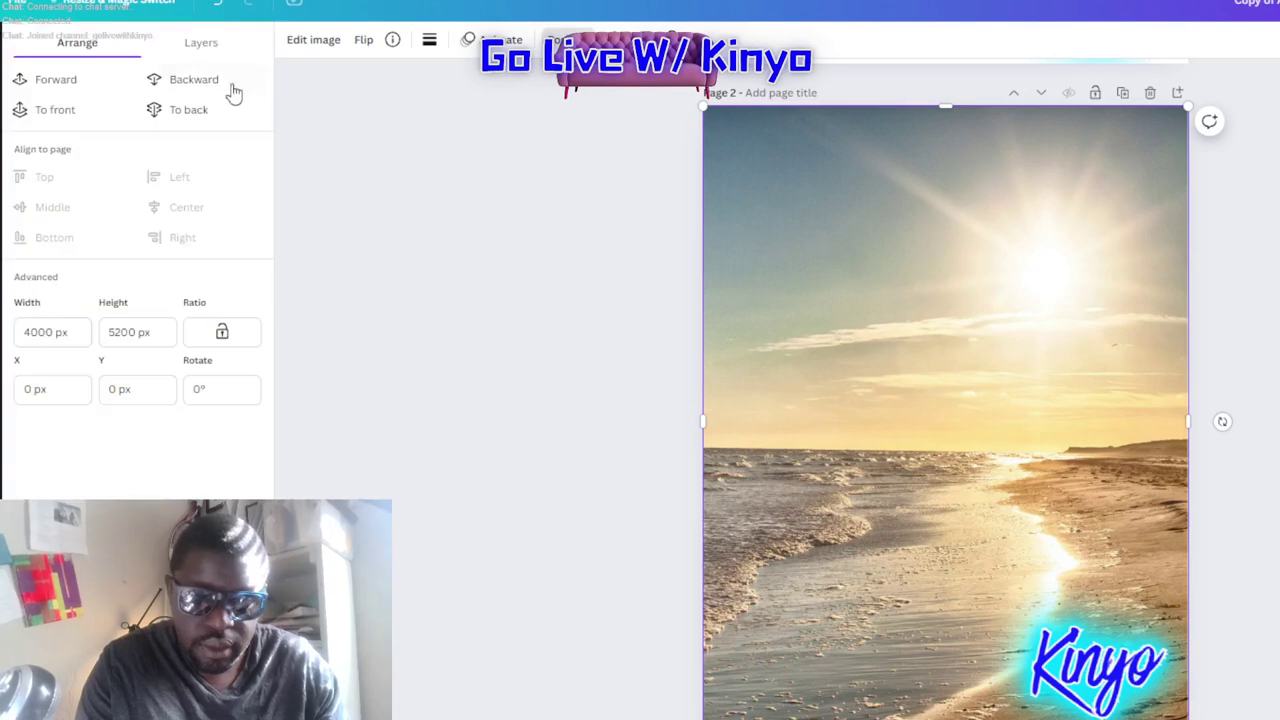
left_click(157, 109)
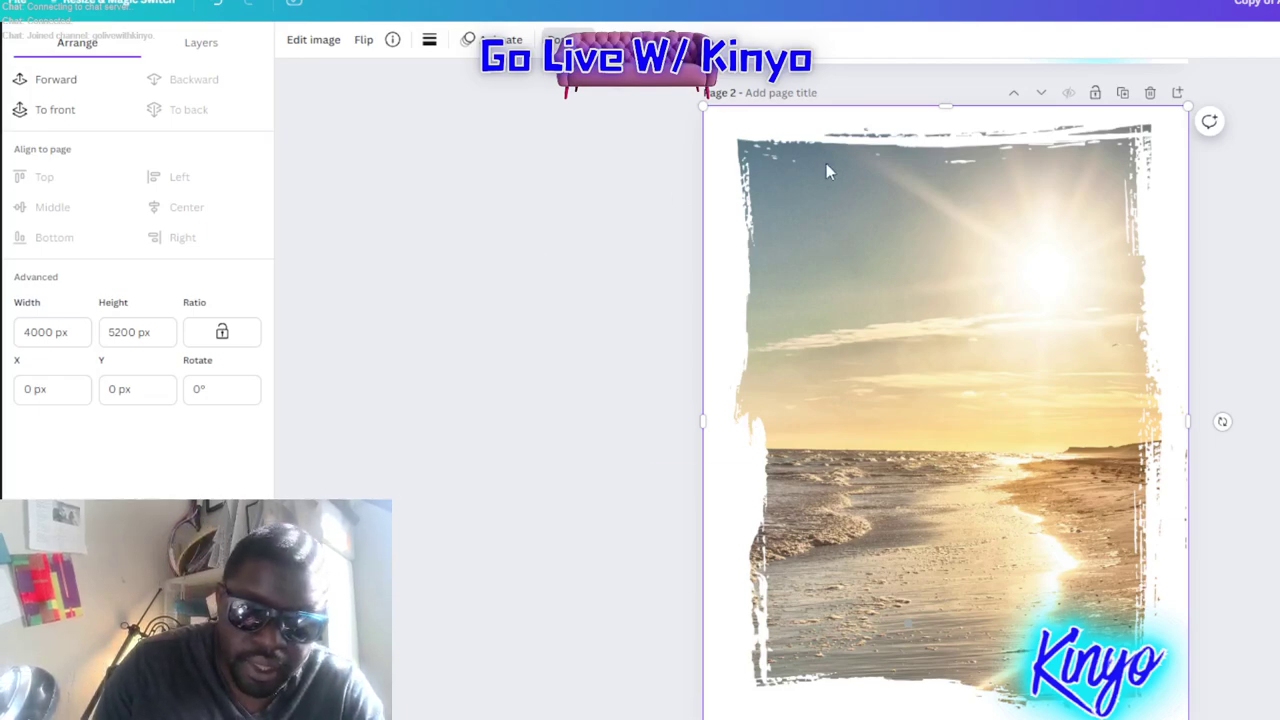
double_click(943, 282)
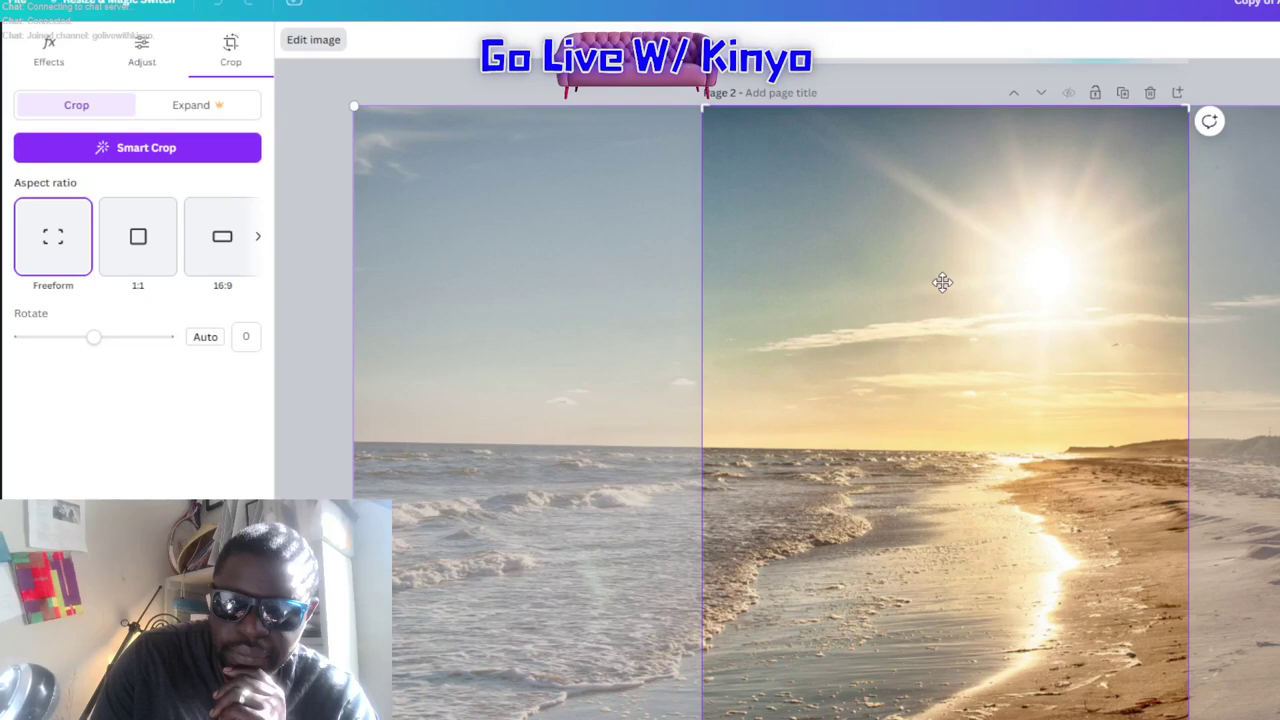
left_click_drag(943, 282, 822, 299)
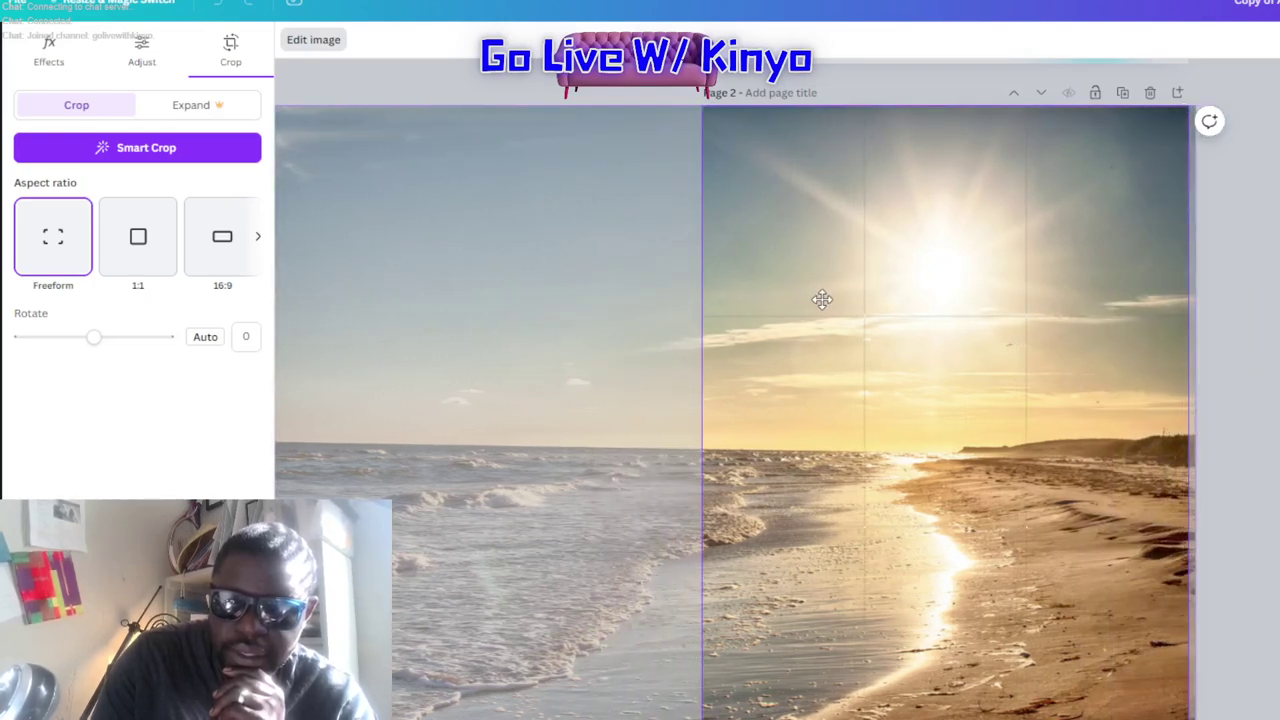
key("Return")
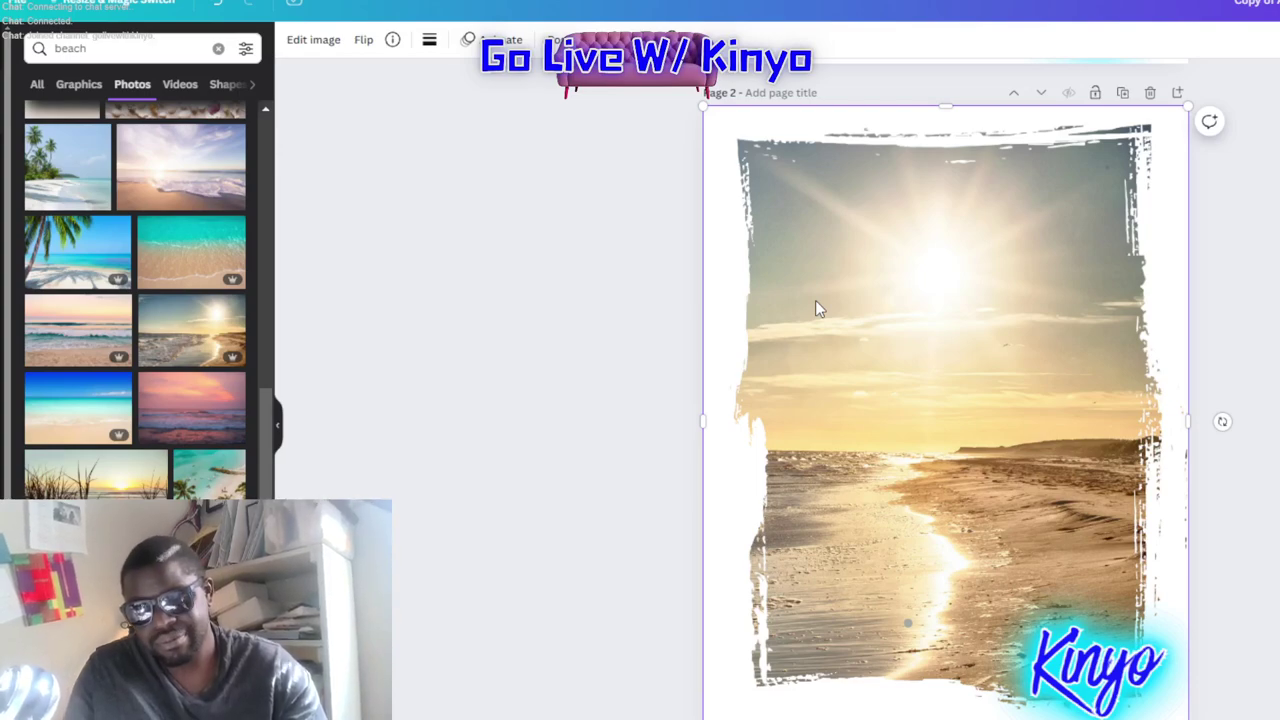
Re-crop the photo, sliding it right to fine-tune the visible shoreline
double_click(815, 301)
left_click_drag(815, 299, 905, 283)
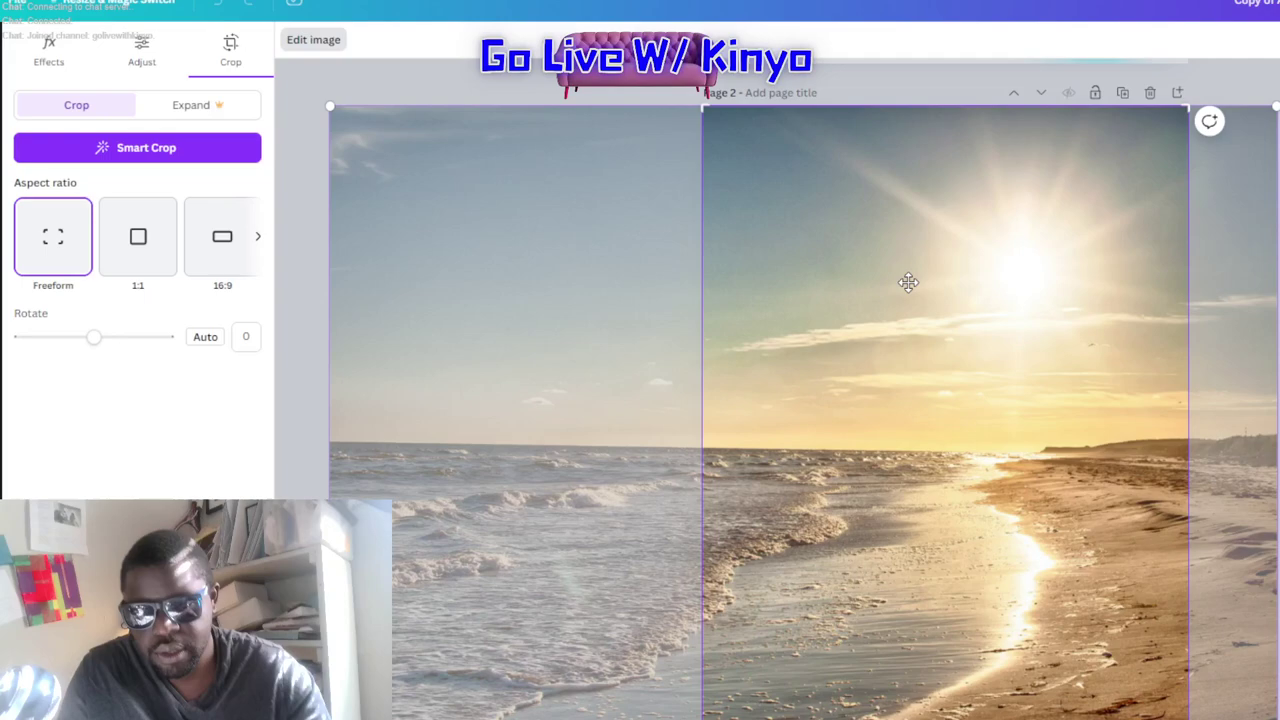
key("Return")
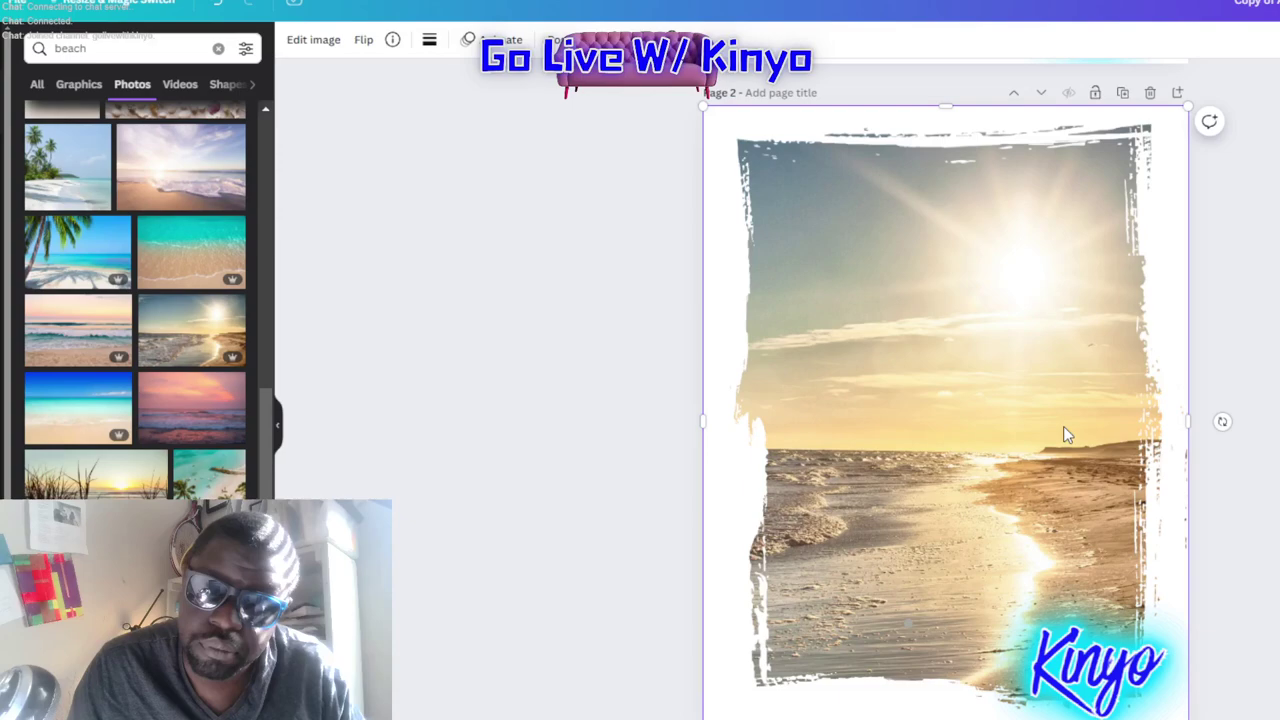
Add a circle from the basic shapes and move it down-left over the shore
left_click(10, 130)
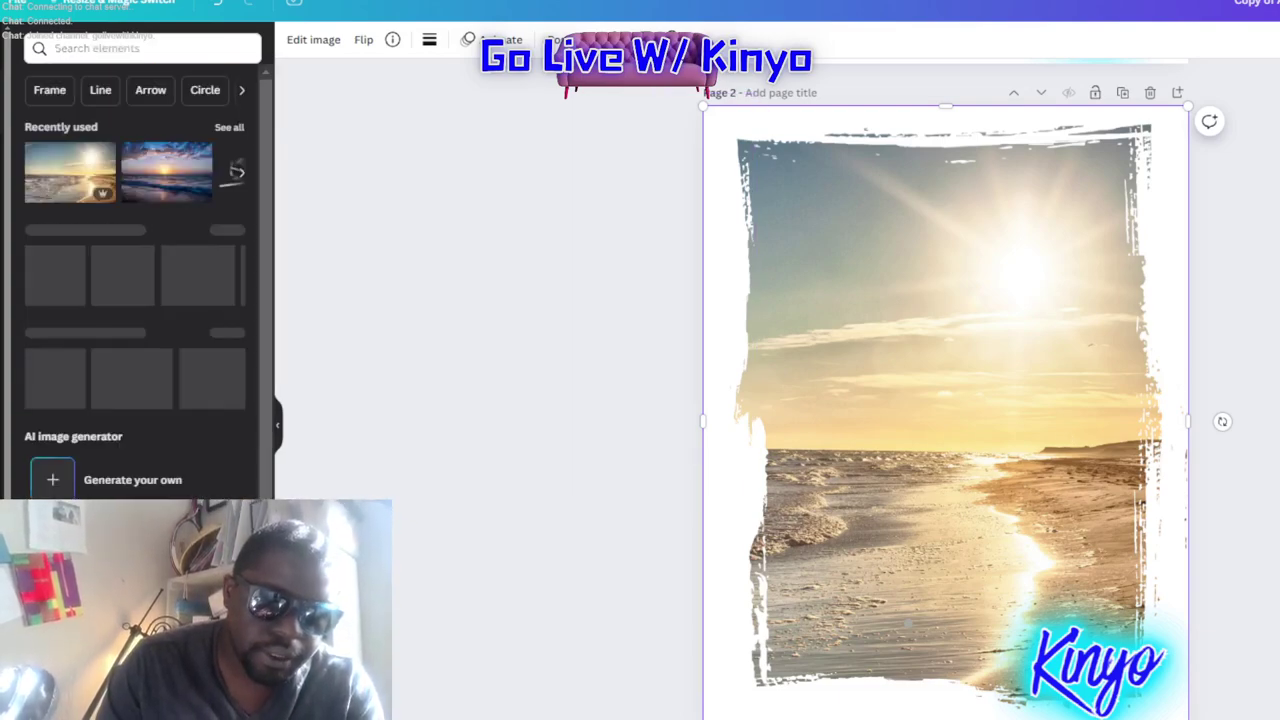
left_click(137, 50)
left_click(16, 112)
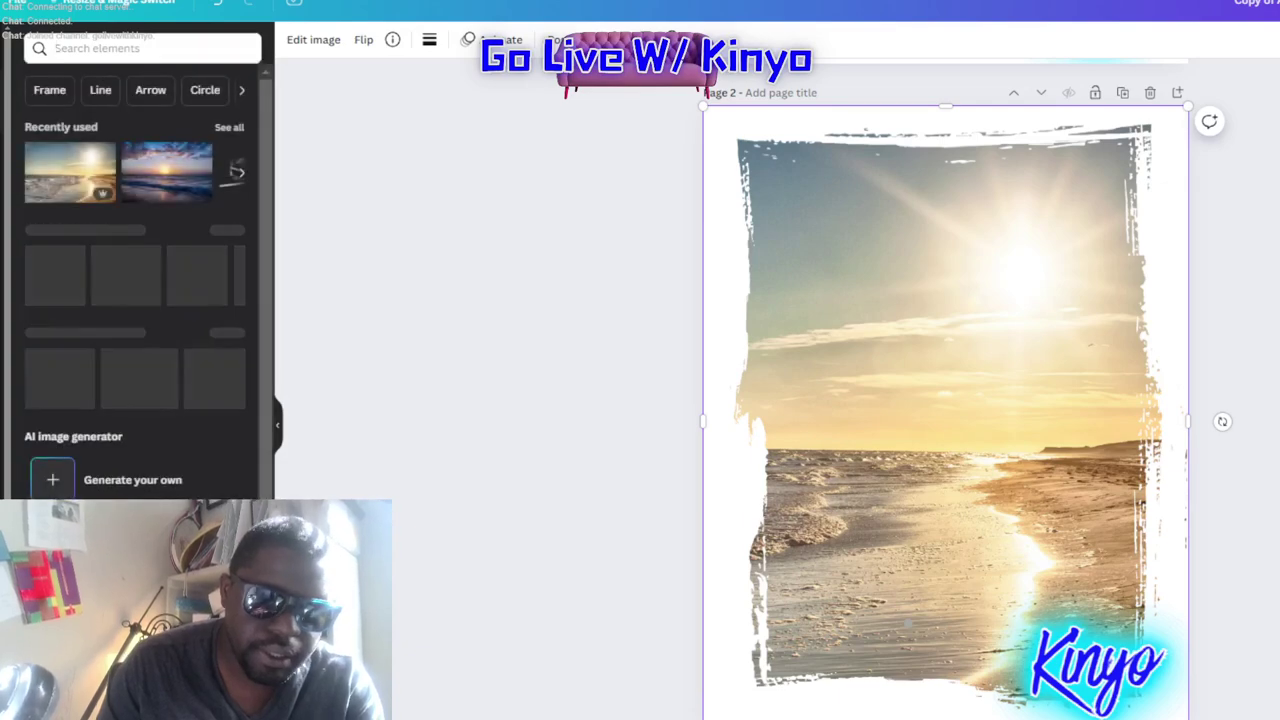
left_click(95, 48)
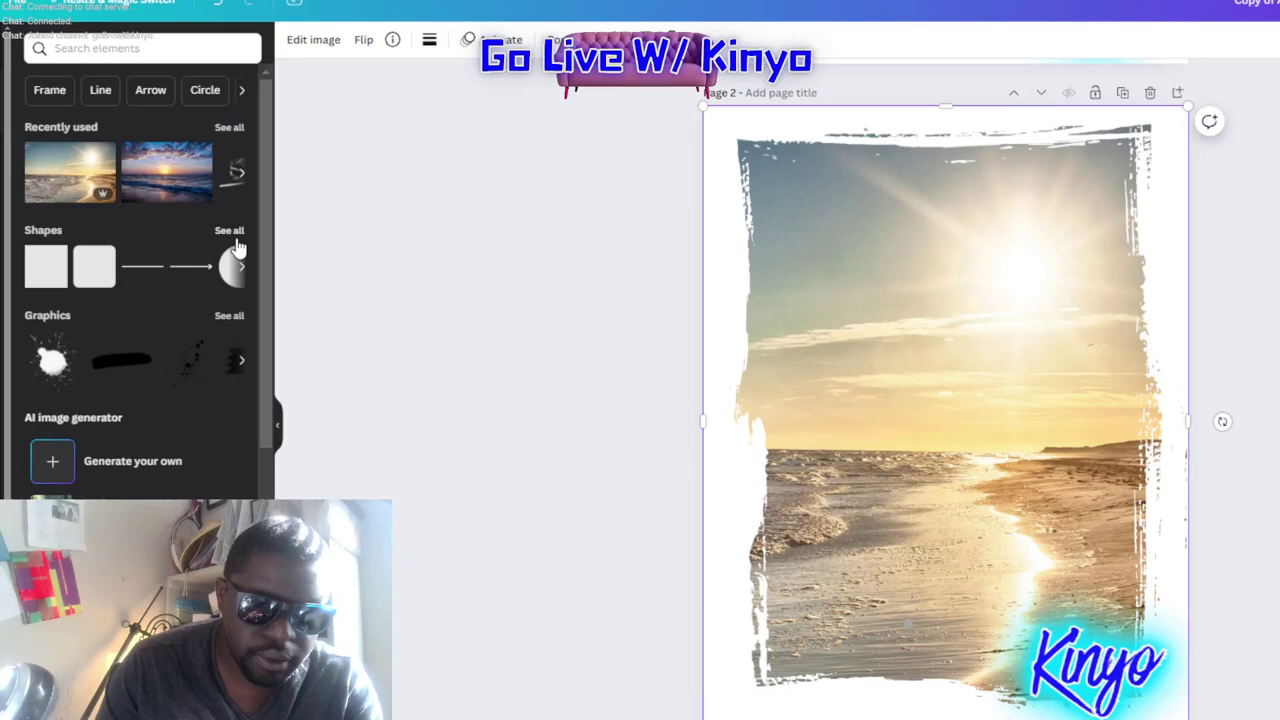
left_click(232, 231)
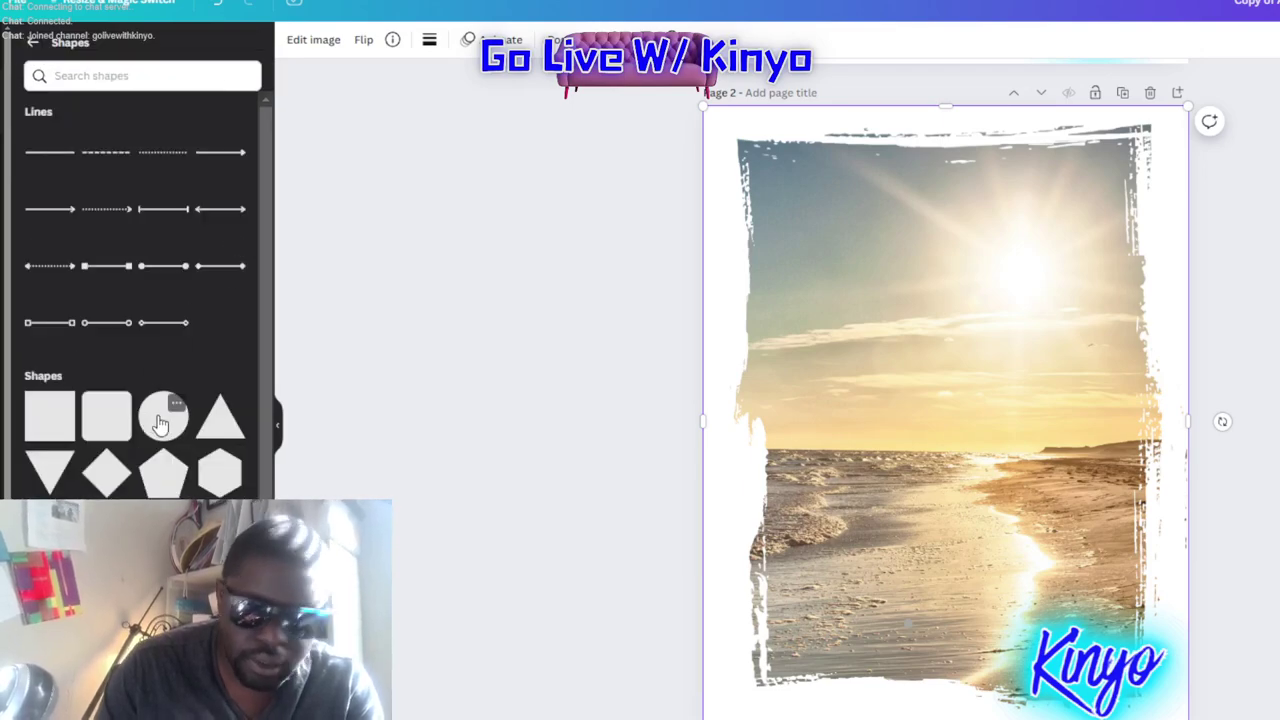
left_click(160, 423)
left_click(1014, 448)
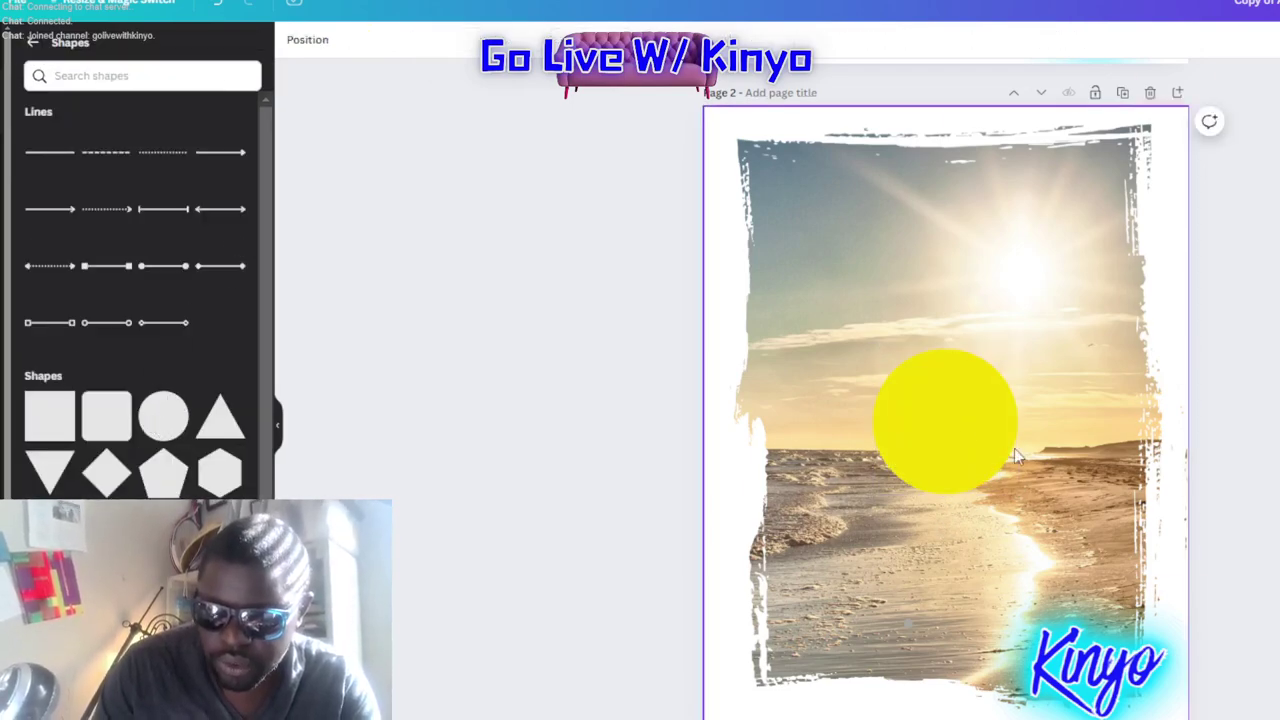
left_click_drag(960, 431, 896, 493)
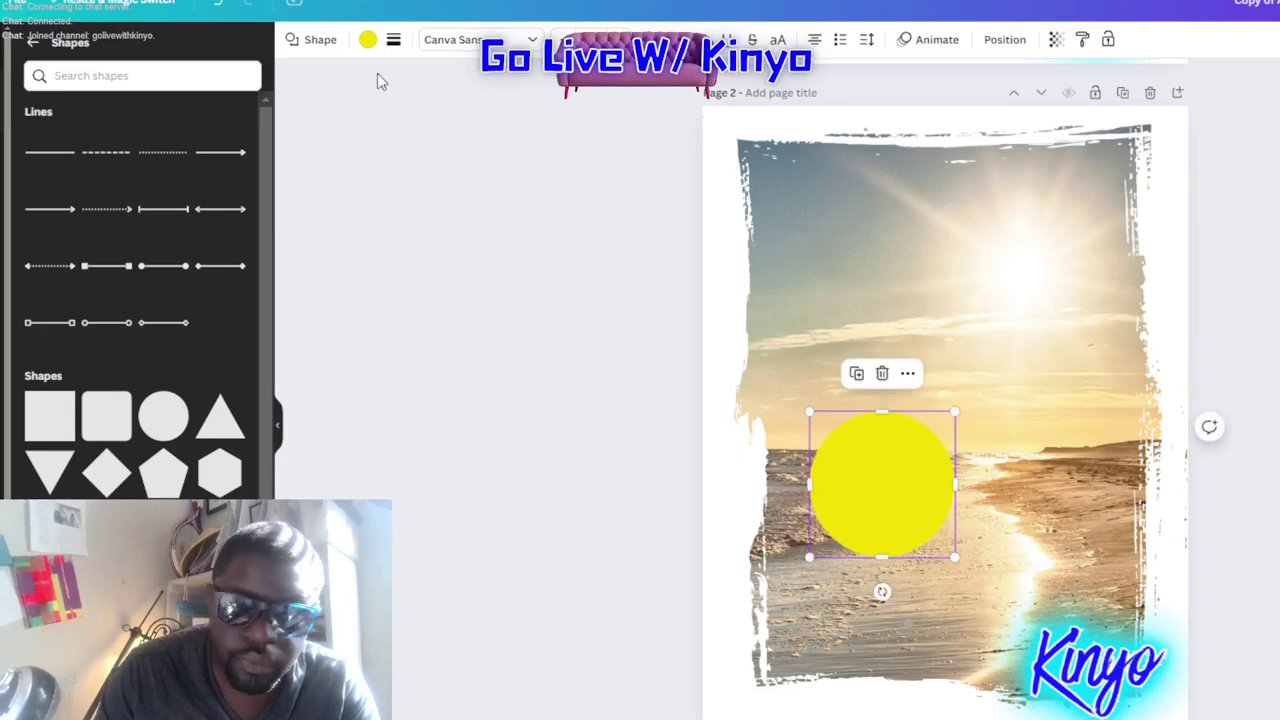
Set the circle's fill to pure white #FFFFFF using the custom colour picker
left_click(367, 40)
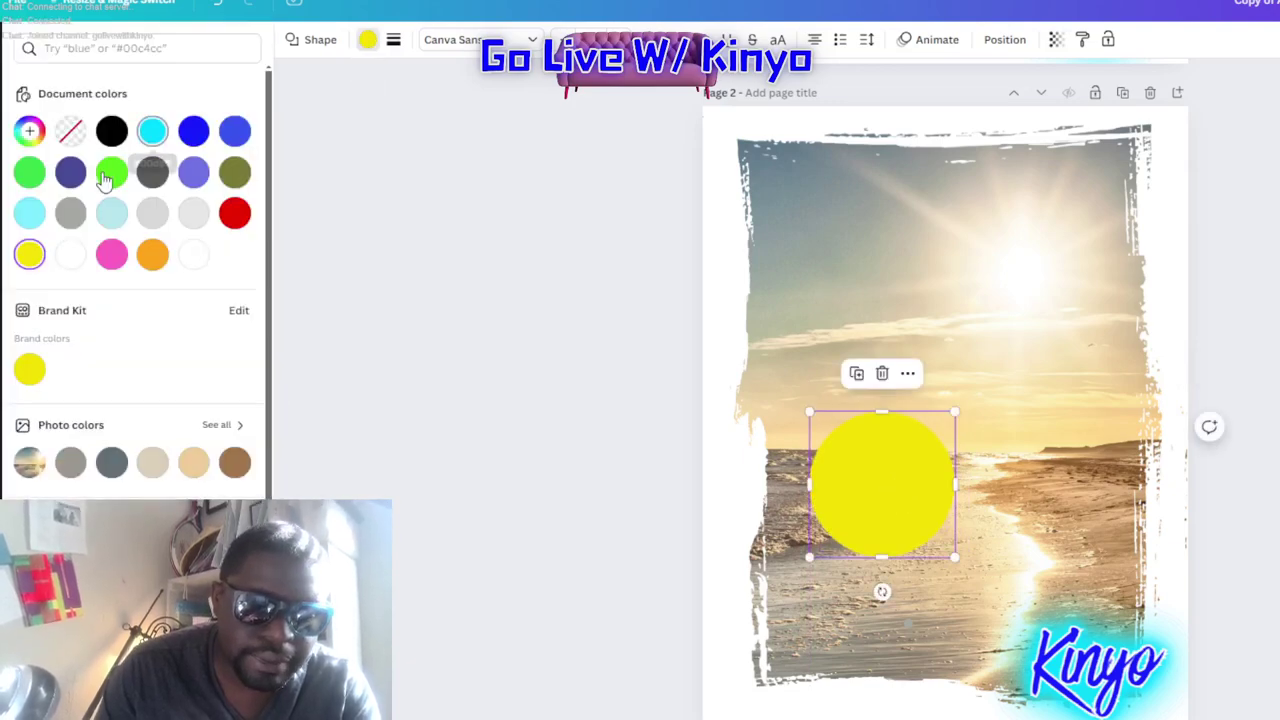
left_click(195, 256)
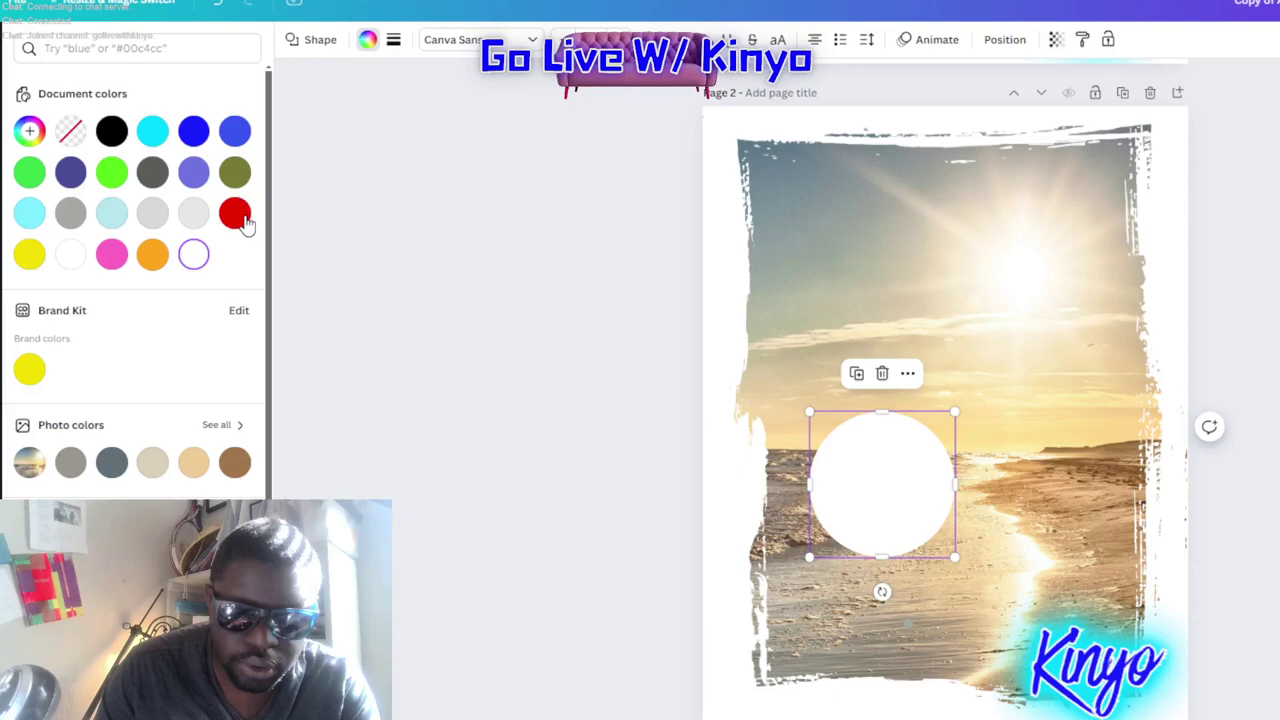
left_click(563, 480)
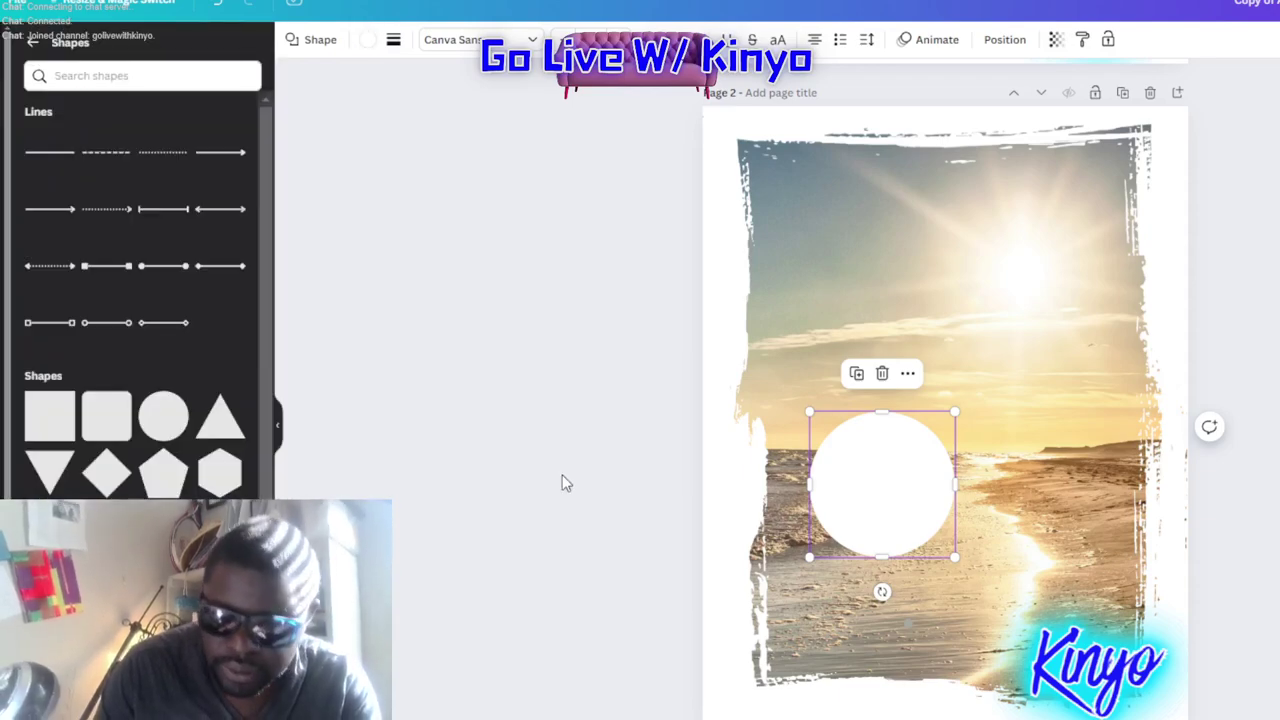
left_click(868, 511)
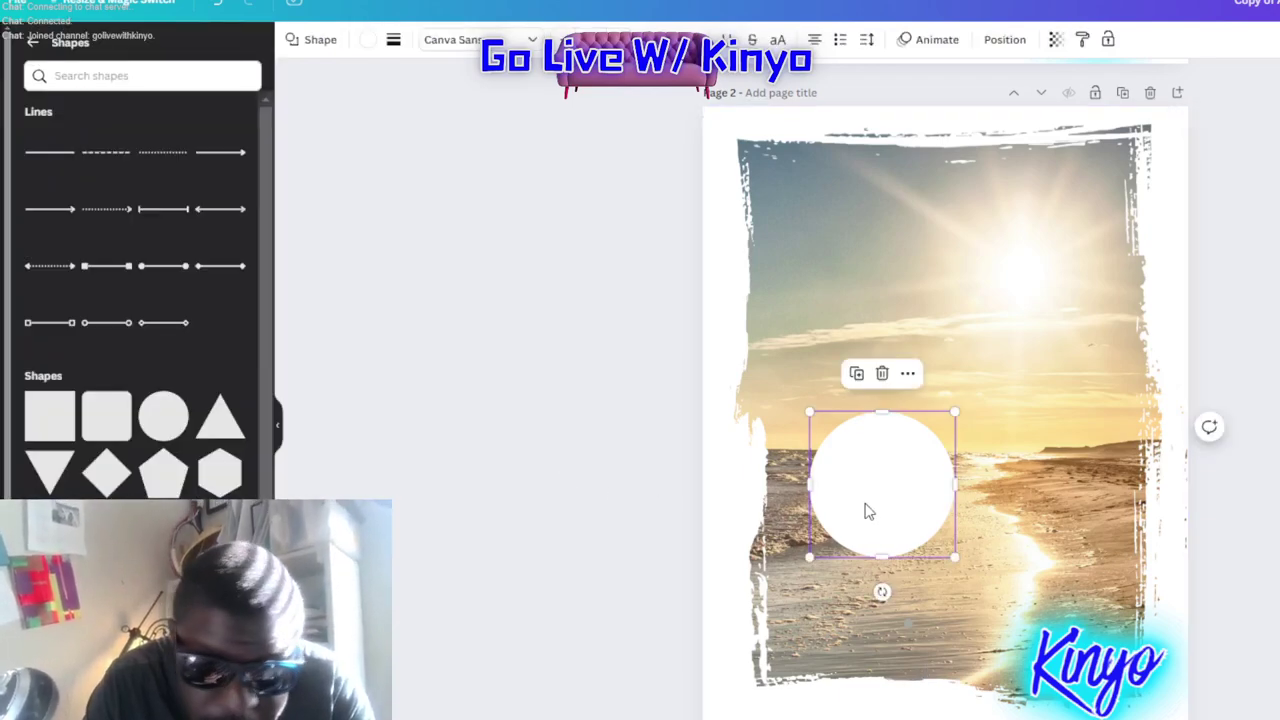
left_click(367, 40)
left_click(29, 132)
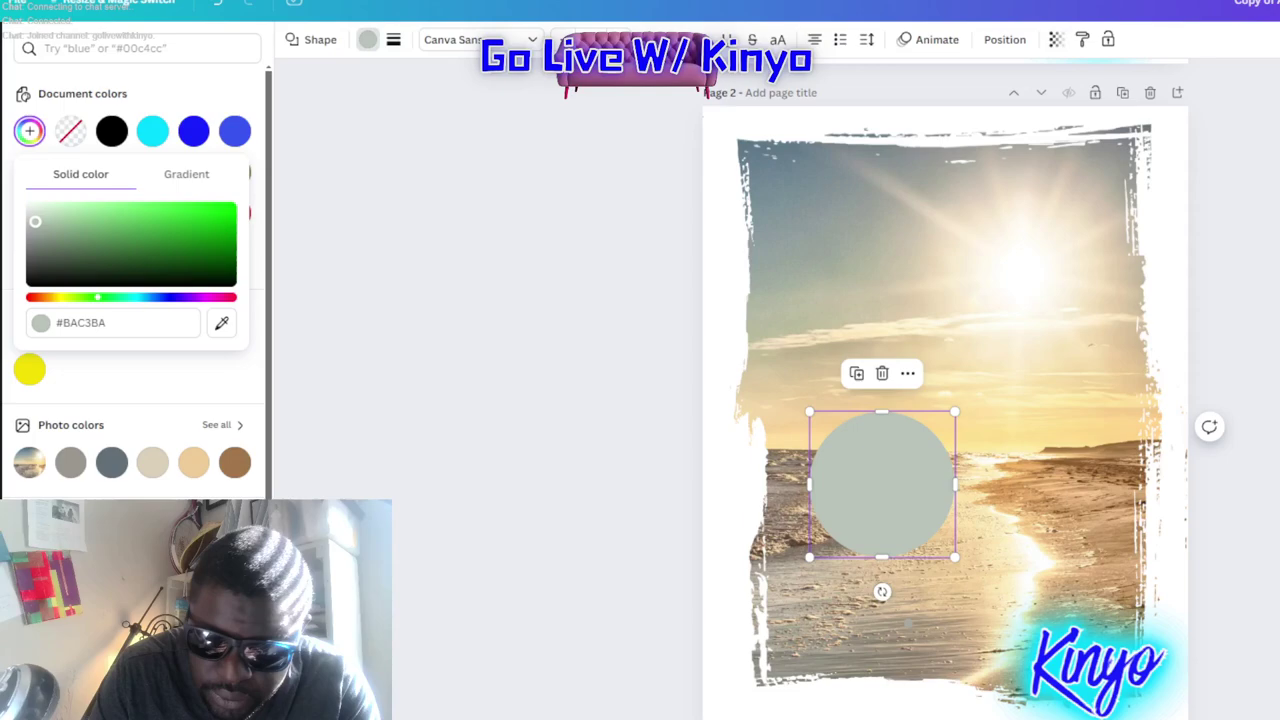
left_click_drag(36, 229, 30, 207)
left_click(526, 481)
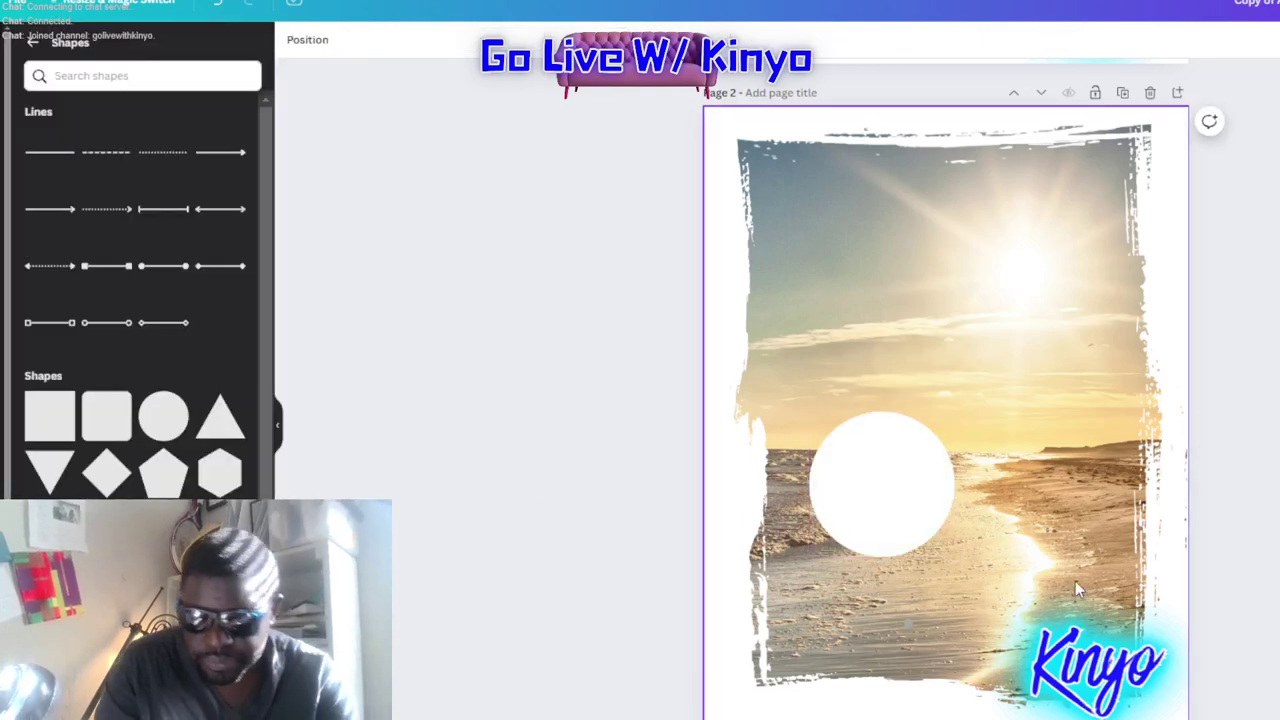
left_click(912, 519)
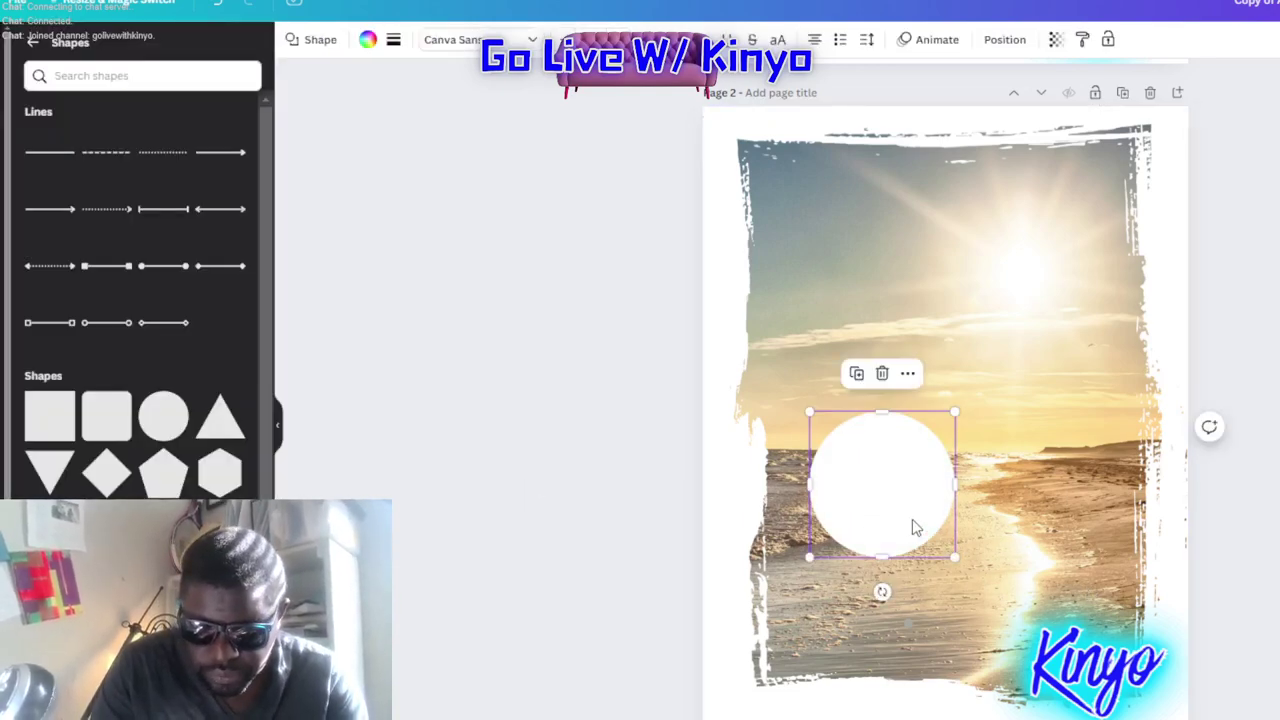
Shrink the circle and place copies down the left edge and across the lower shore
mouse_move(912, 519)
left_mouse_down()
mouse_move(902, 535)
mouse_move(845, 473)
mouse_move(809, 566)
mouse_move(891, 577)
mouse_move(917, 495)
mouse_move(1101, 503)
mouse_move(786, 181)
left_mouse_up()
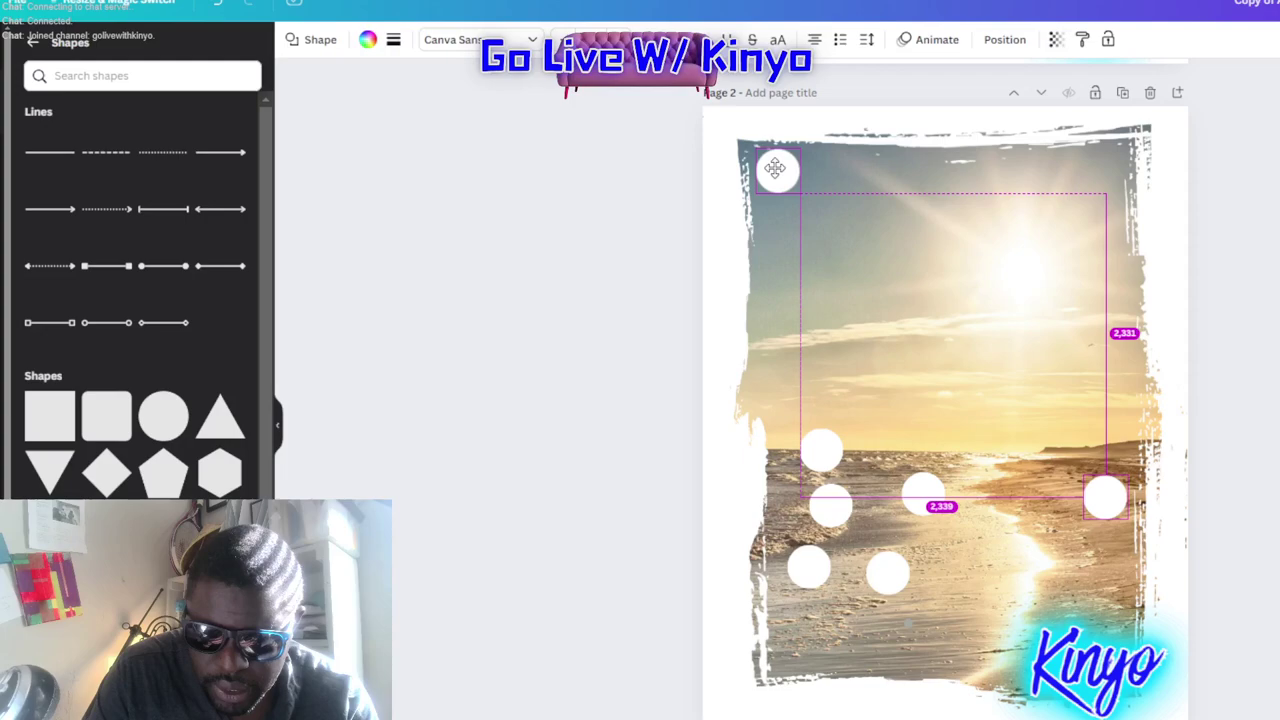
mouse_move(786, 181)
left_mouse_down()
mouse_move(778, 171)
mouse_move(789, 243)
left_mouse_up()
mouse_move(766, 163)
left_mouse_down()
mouse_move(812, 273)
mouse_move(786, 351)
left_mouse_up()
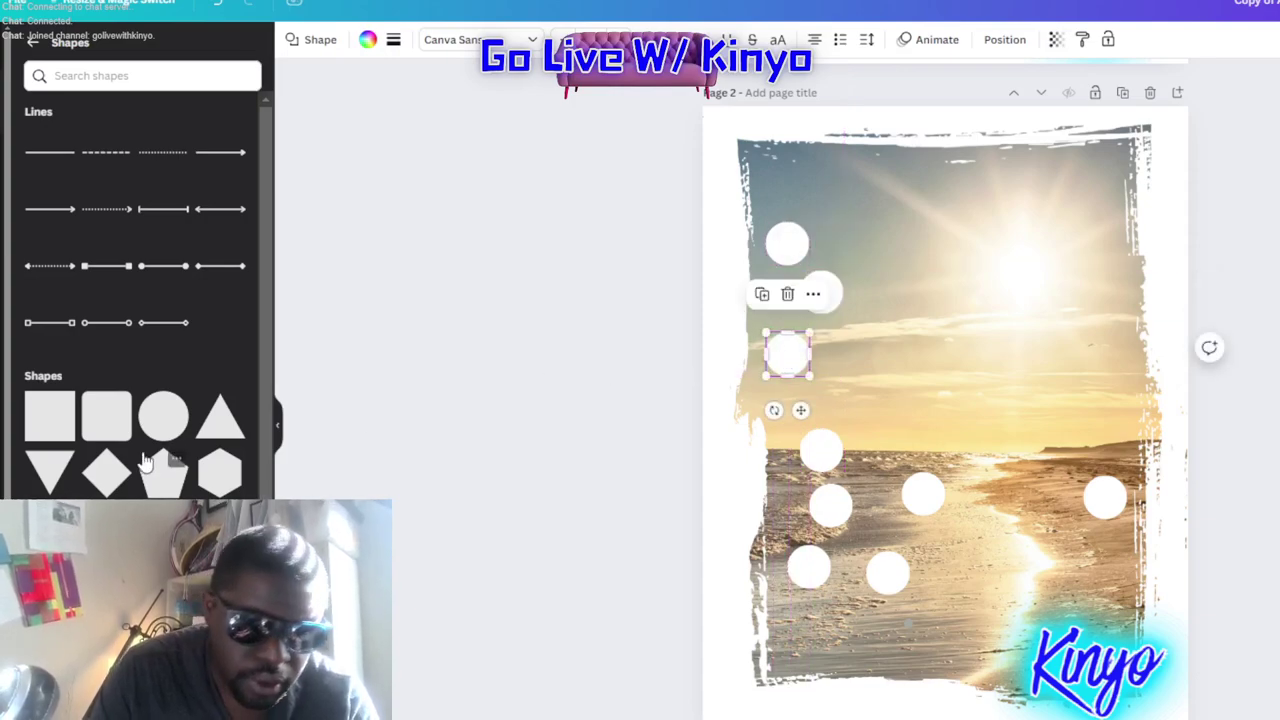
left_click_drag(603, 432, 821, 449)
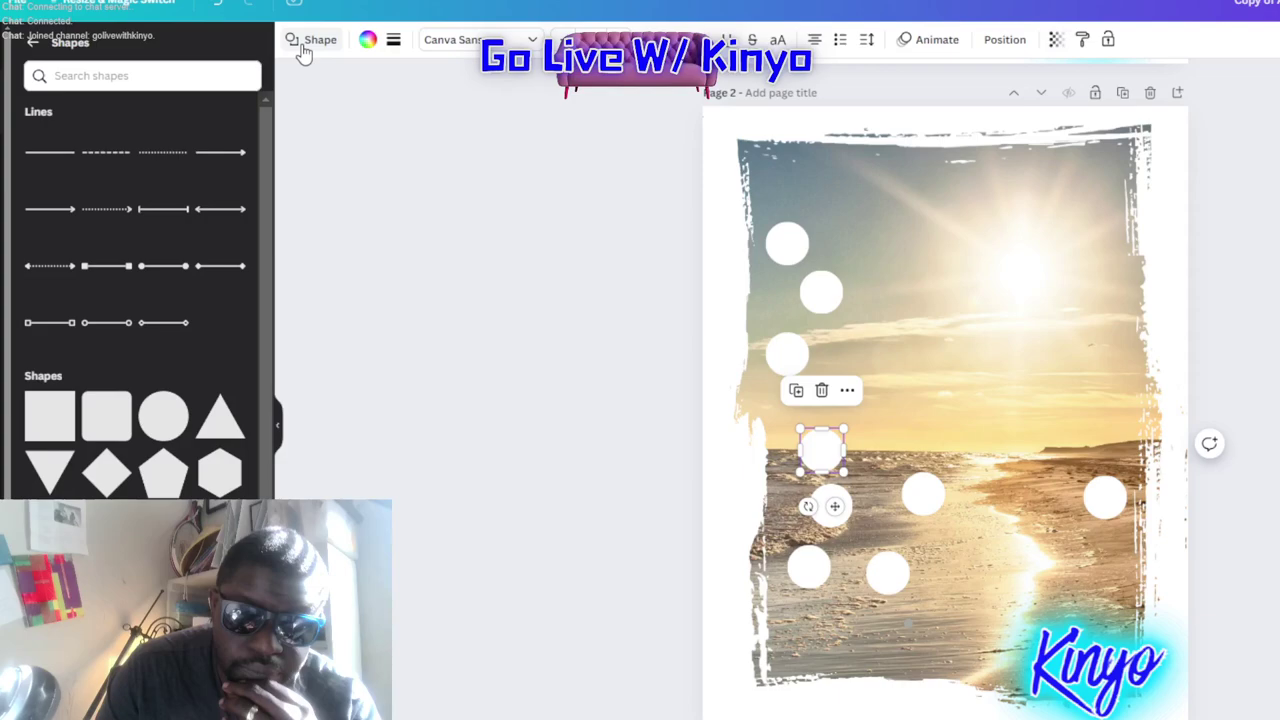
Tint the selected left-hand shoreline circle mid-grey (#A09F9F)
left_click(368, 42)
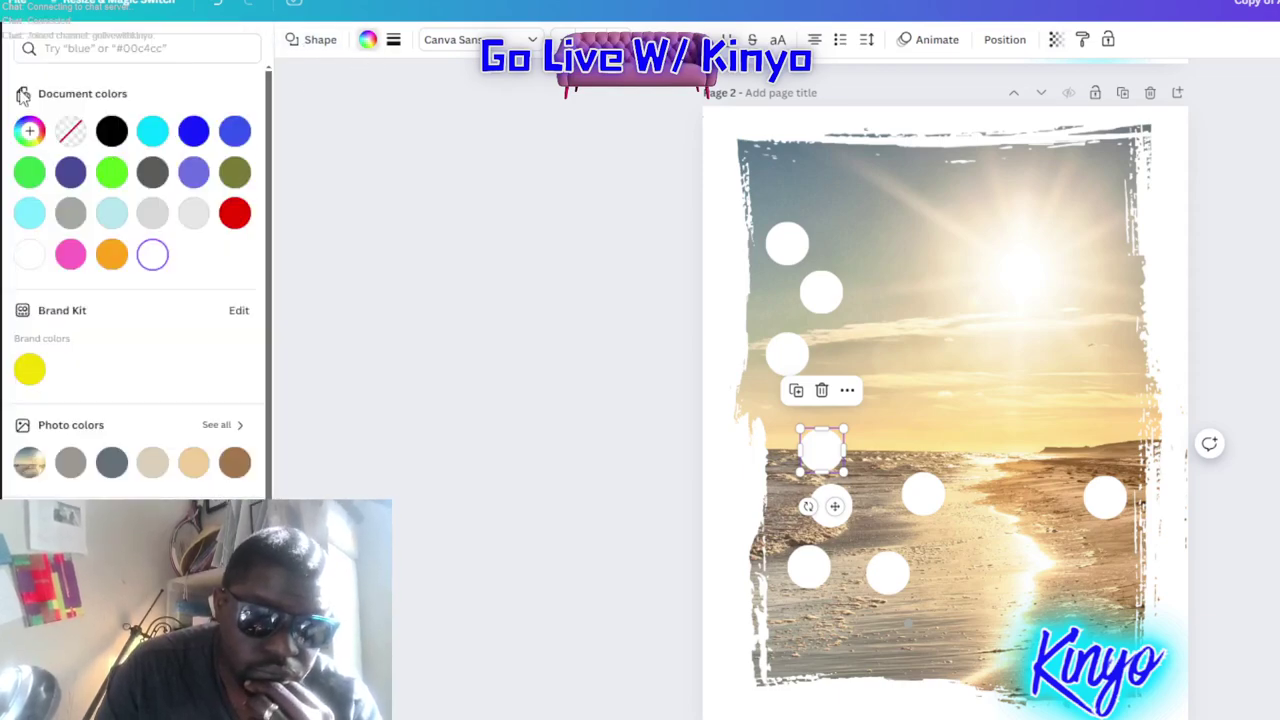
left_click(29, 131)
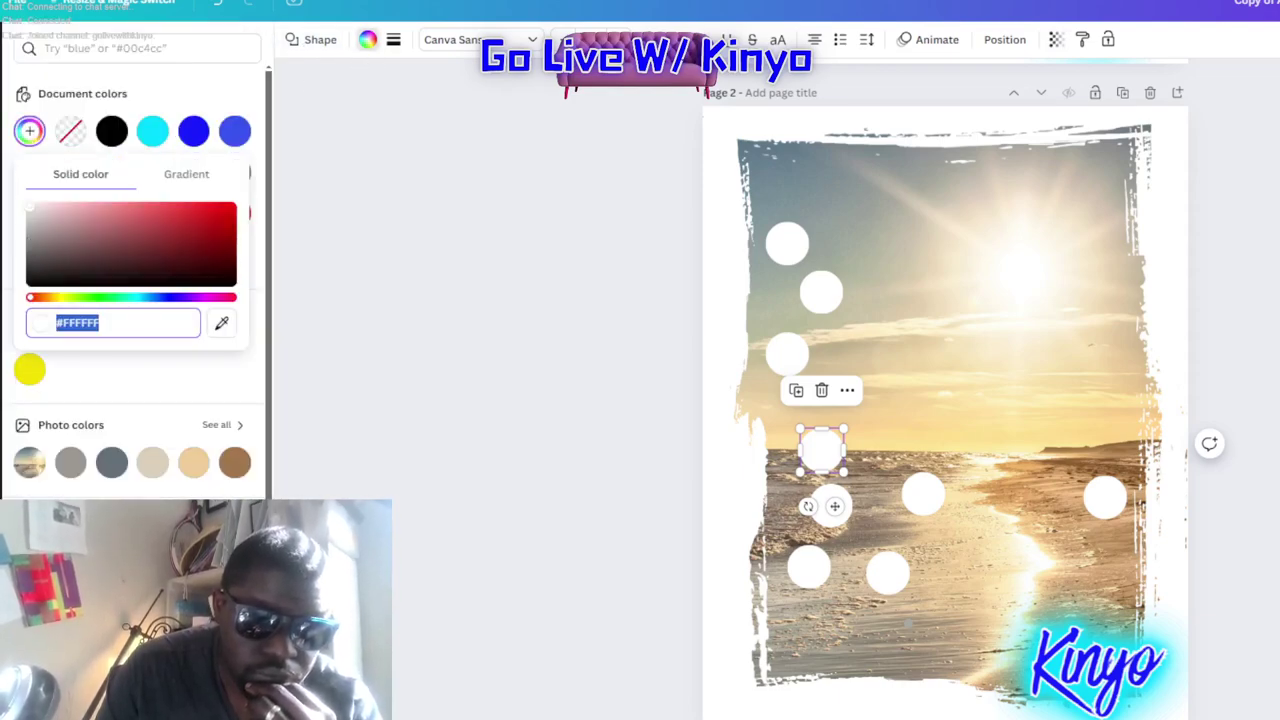
left_click(30, 233)
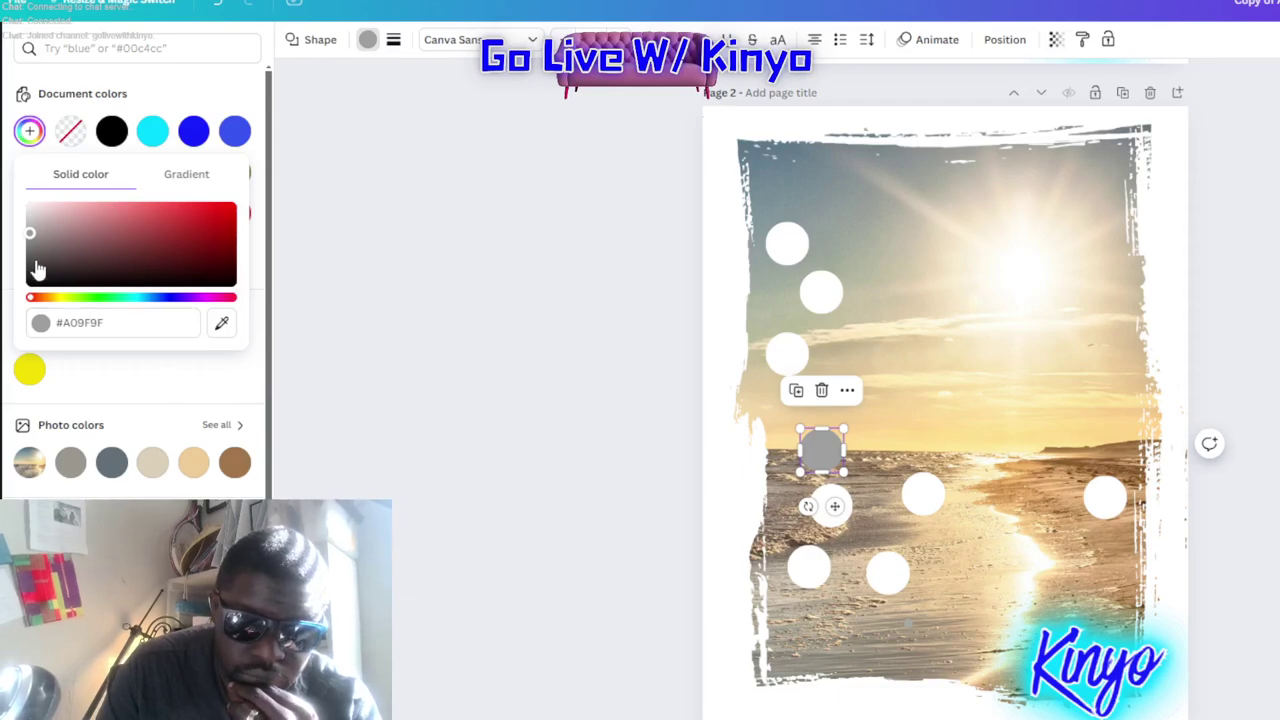
key("Escape")
left_click_drag(648, 386, 774, 718)
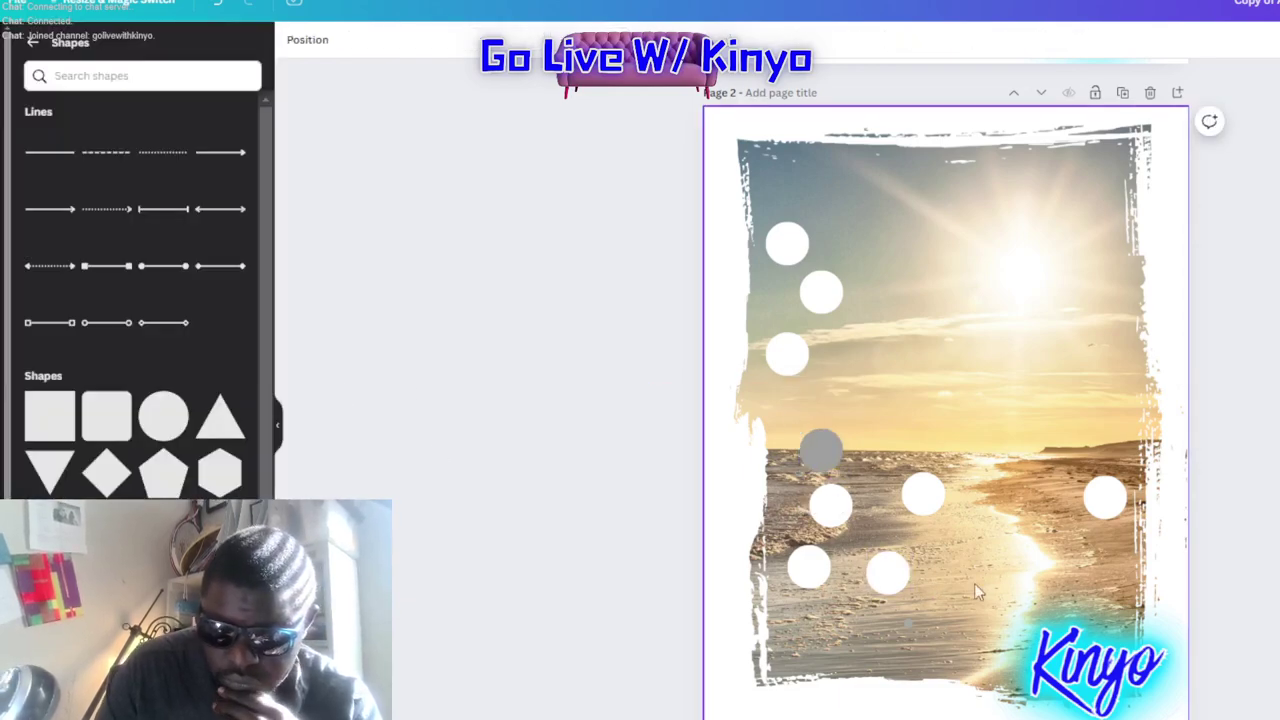
Tint the far-right circle light grey with the custom colour picker
left_click(1103, 511)
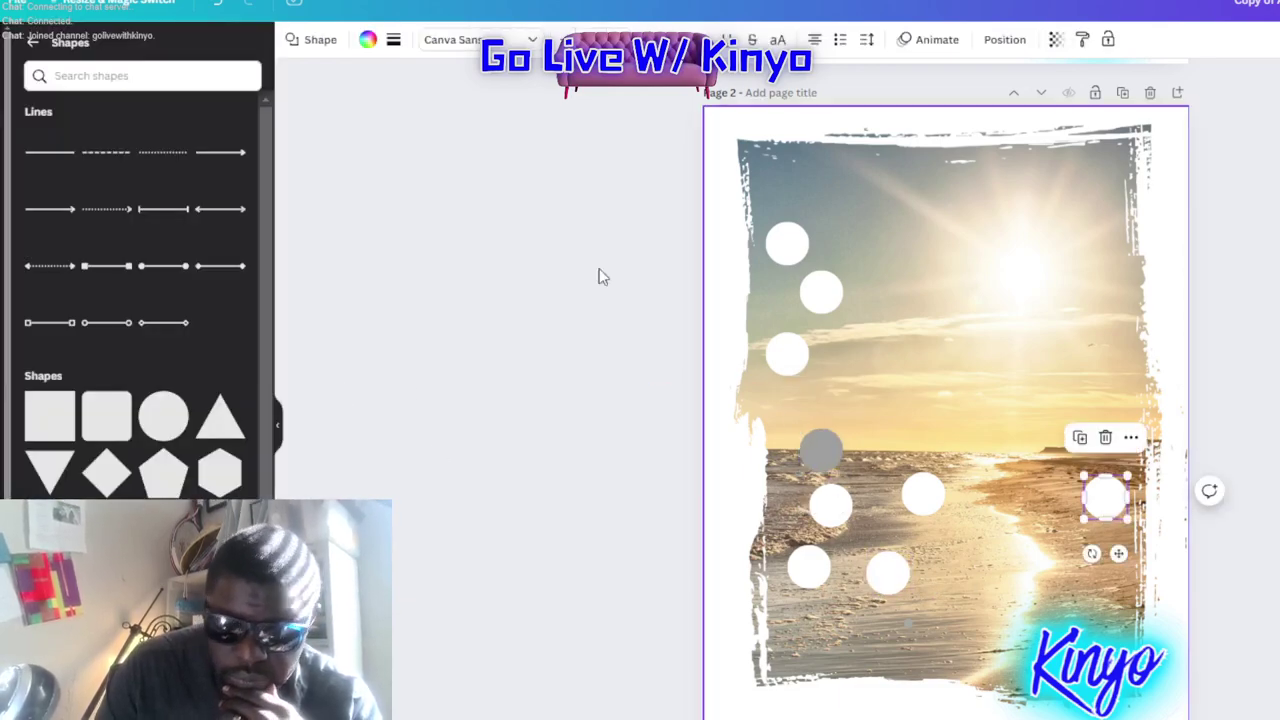
left_click(362, 42)
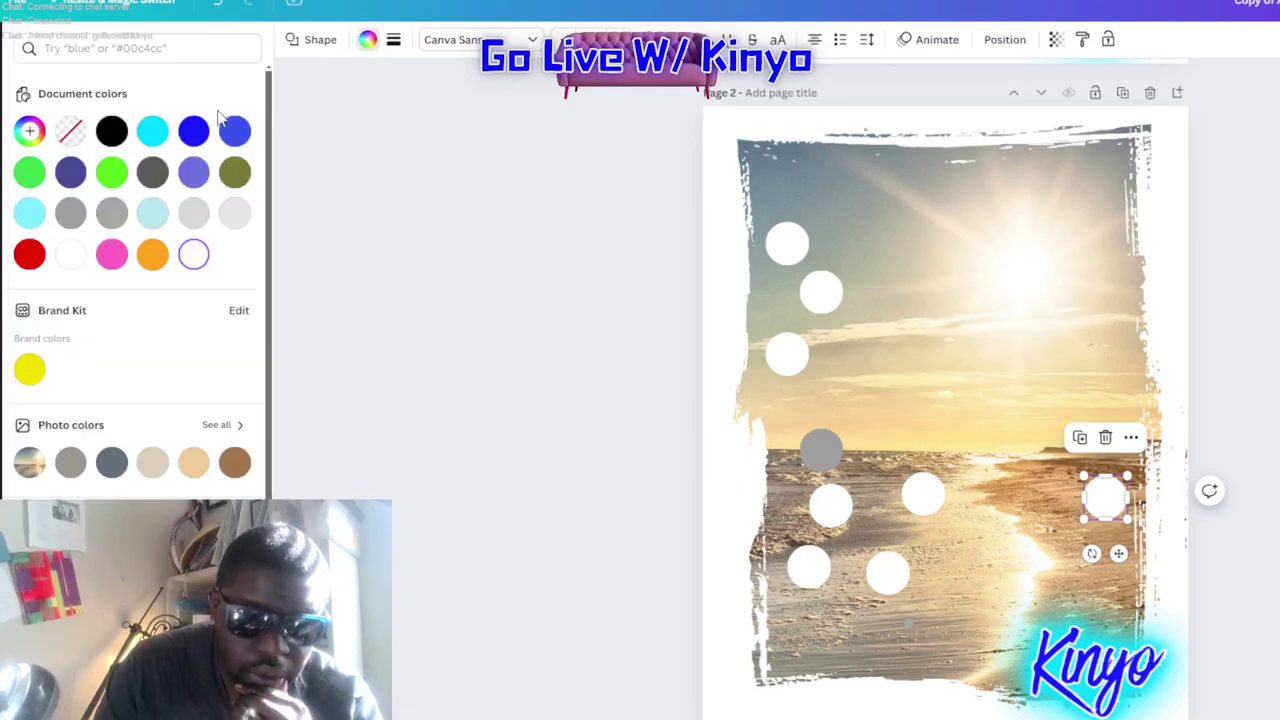
left_click(29, 131)
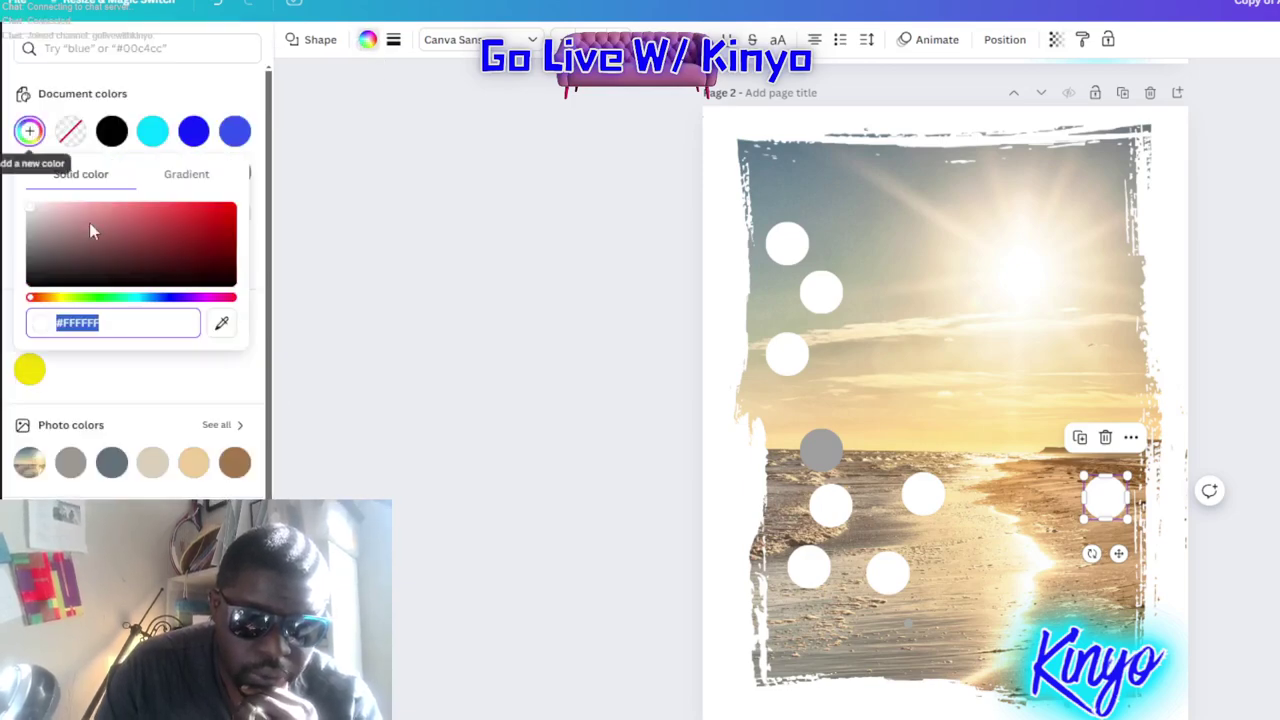
left_click(36, 216)
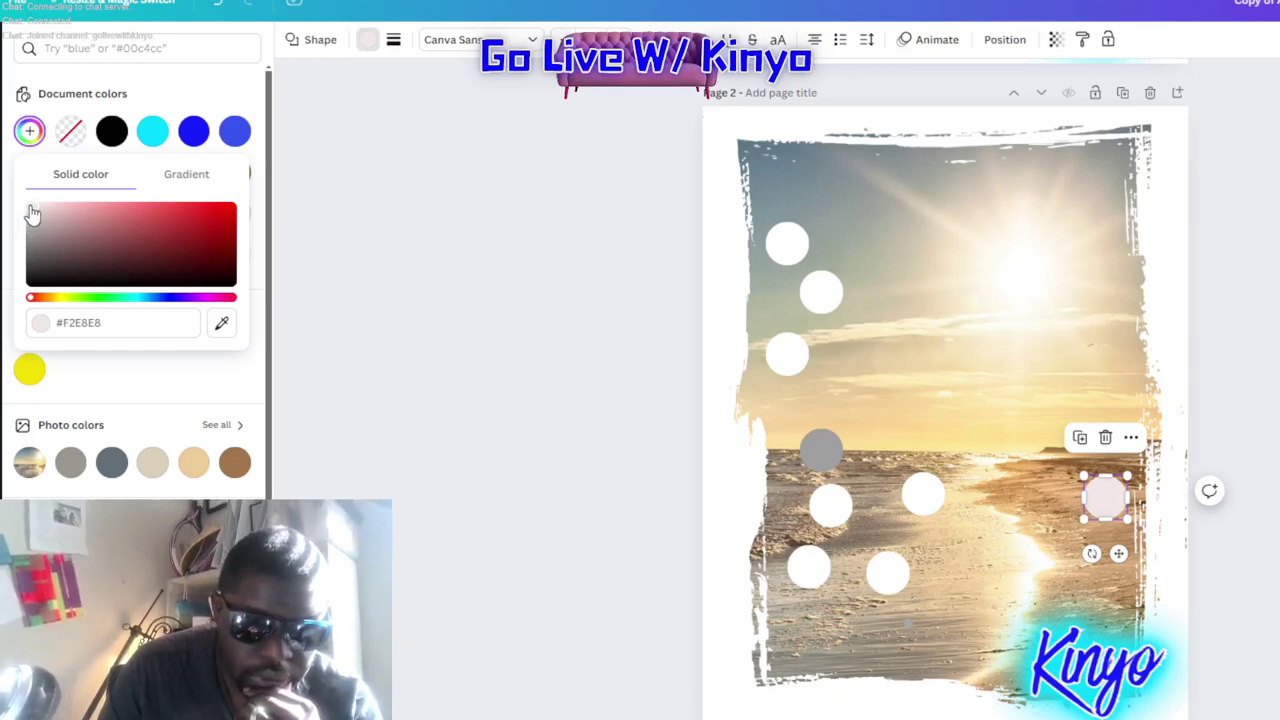
left_click(30, 207)
left_click_drag(30, 209, 30, 217)
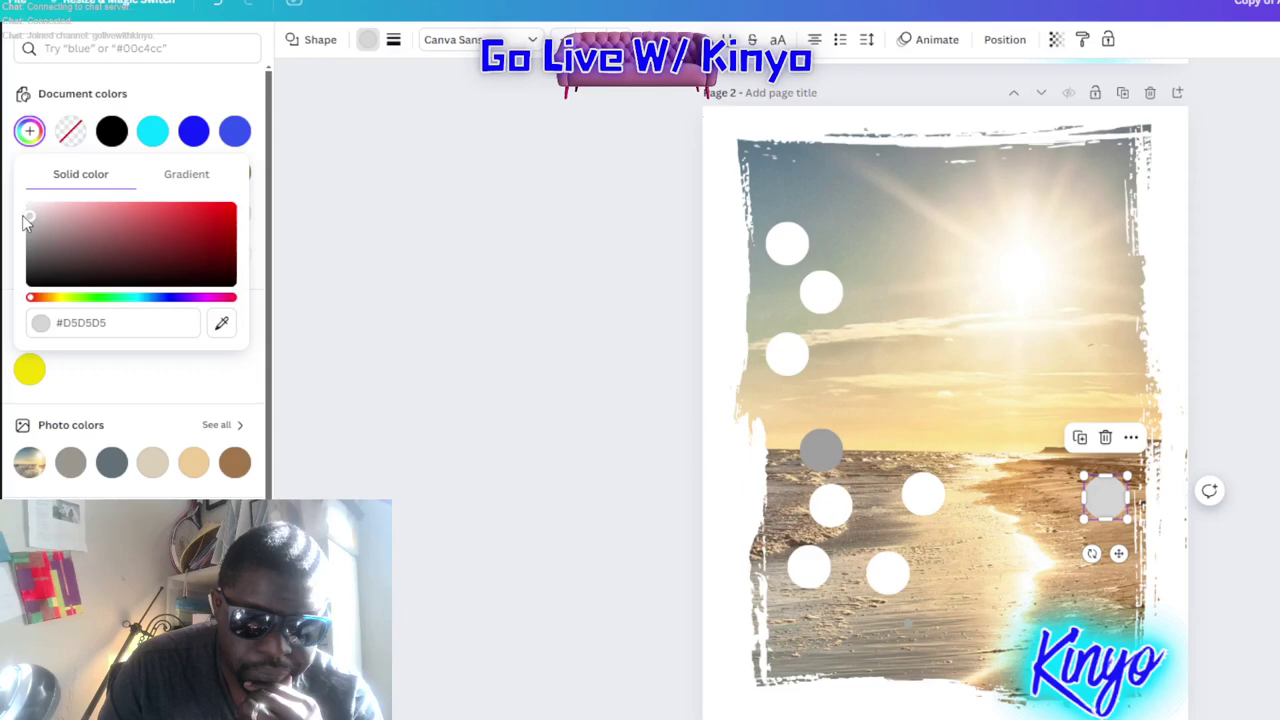
left_click(549, 478)
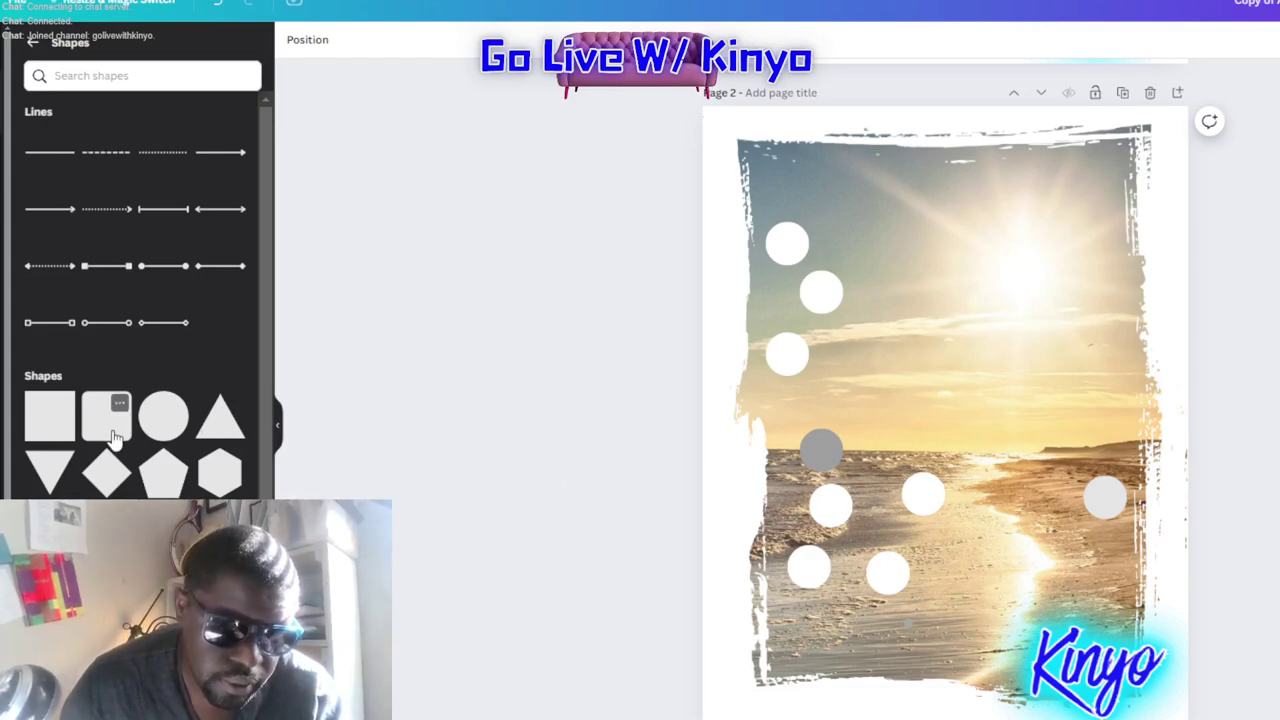
Add a small light-grey square in the bottom-right corner of the photo
left_click(60, 438)
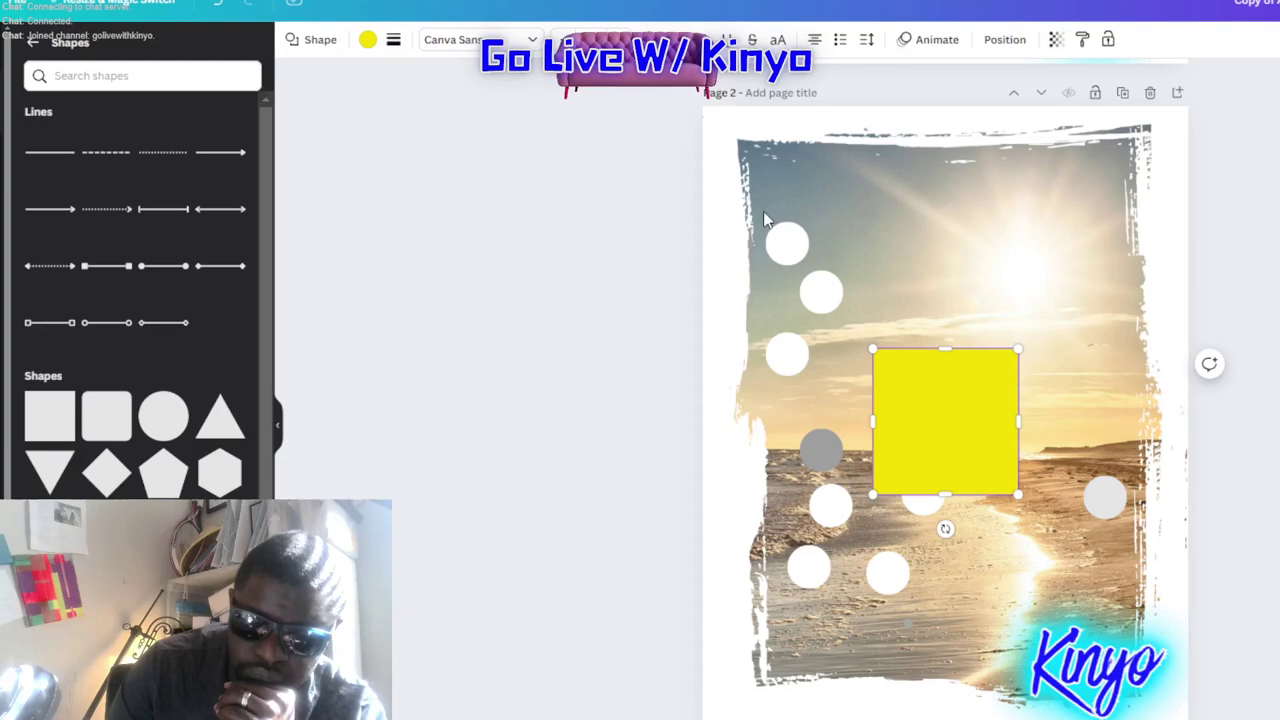
left_click_drag(933, 442, 1006, 617)
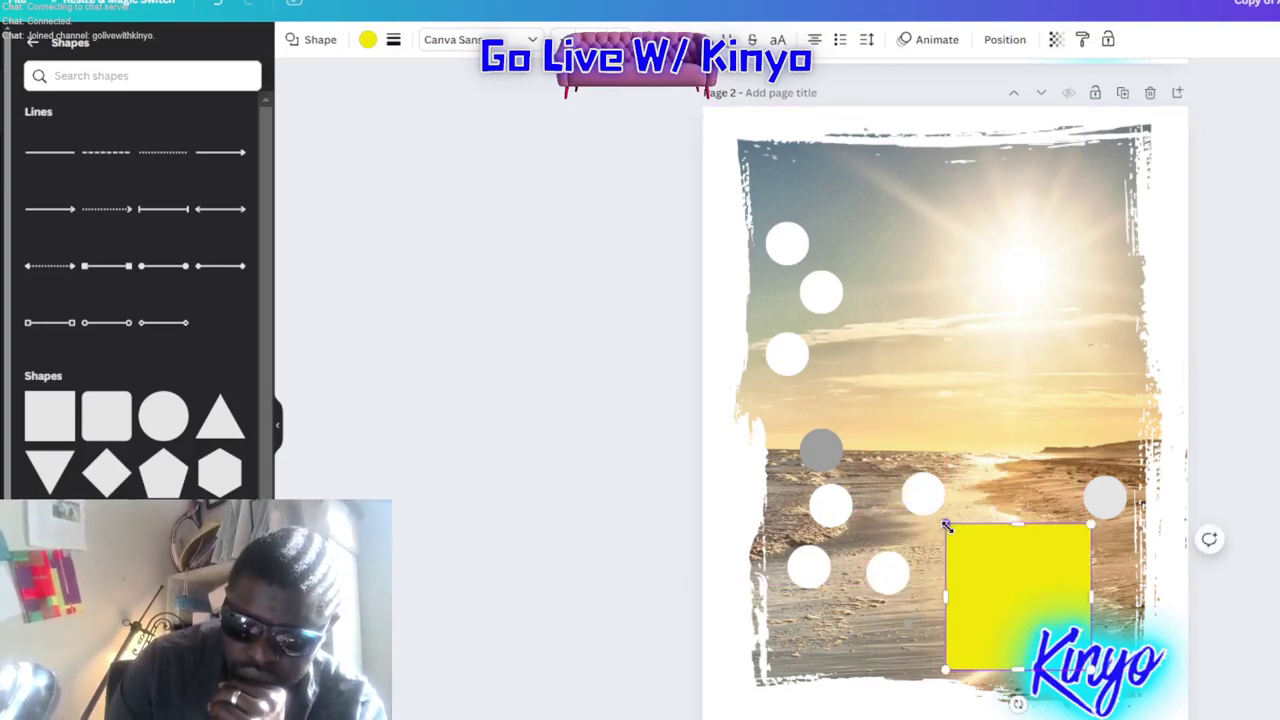
left_click_drag(946, 525, 1005, 585)
left_click(368, 40)
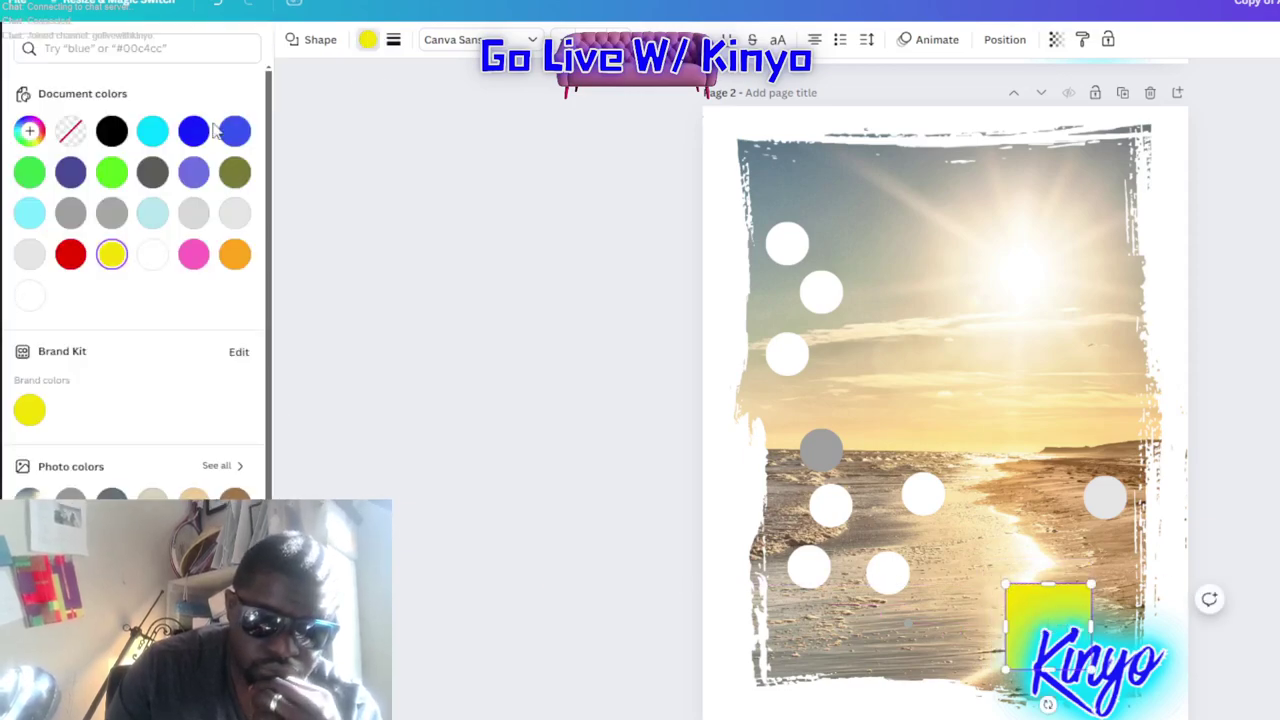
left_click(194, 213)
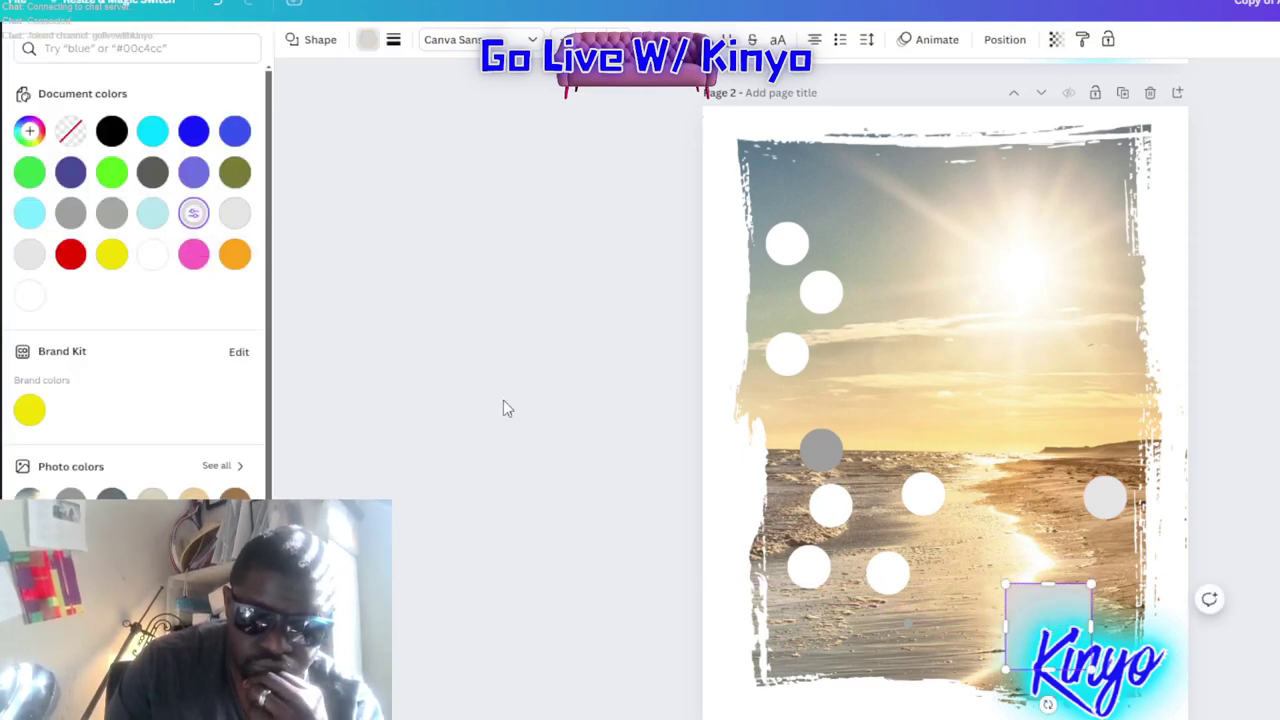
left_click(582, 478)
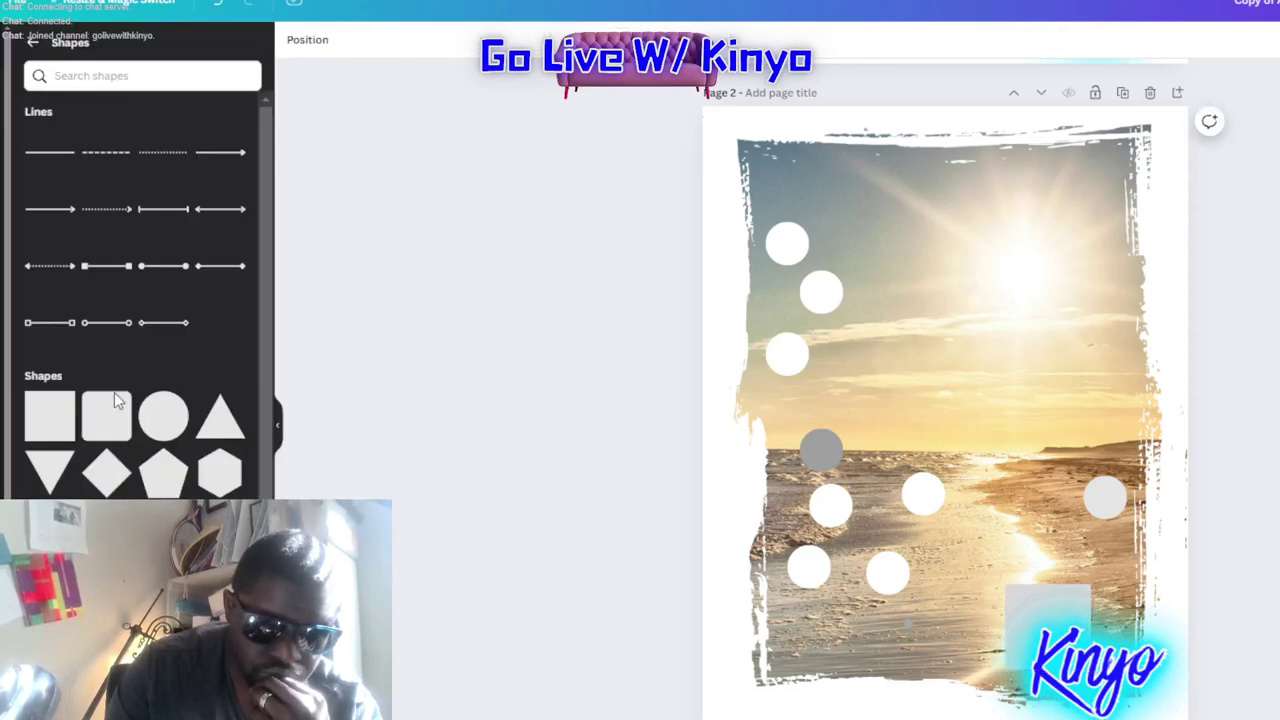
Duplicate the grey square and place the copy among the beach circles
left_click_drag(115, 400, 1078, 593)
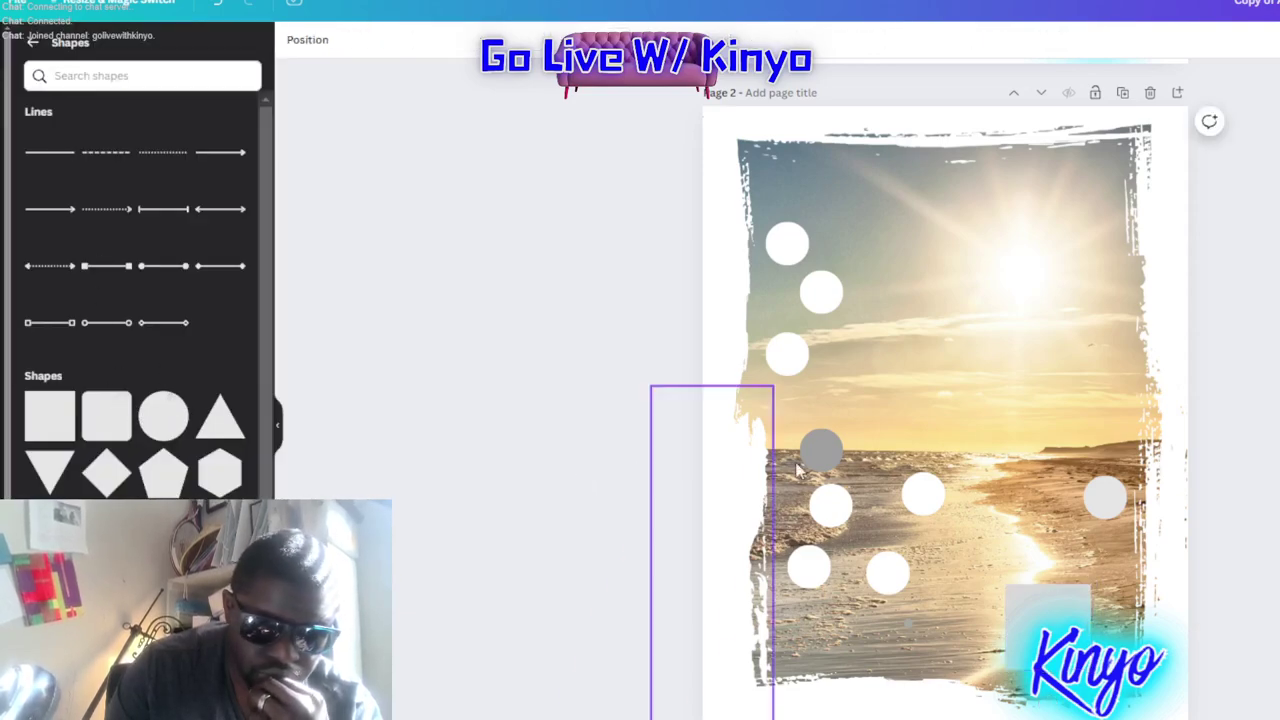
left_click(1062, 595)
key("ctrl+d")
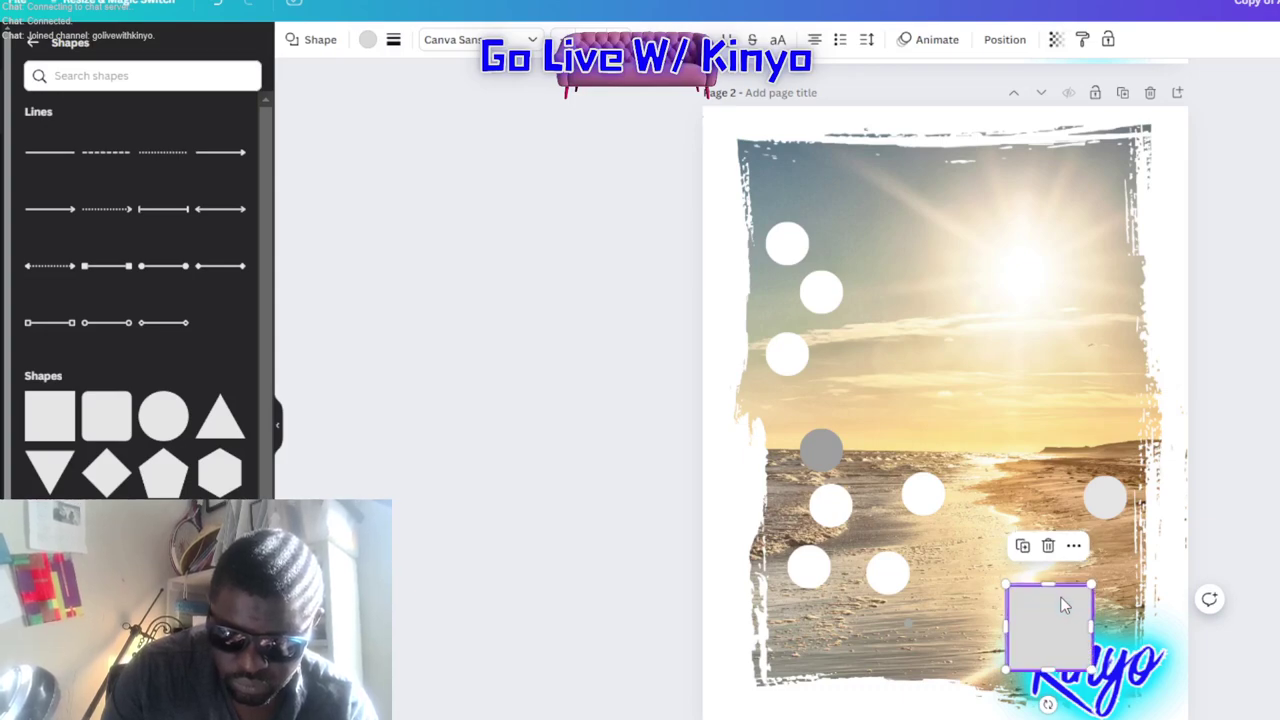
mouse_move(1049, 615)
left_mouse_down()
mouse_move(970, 583)
mouse_move(893, 537)
mouse_move(889, 520)
left_mouse_up()
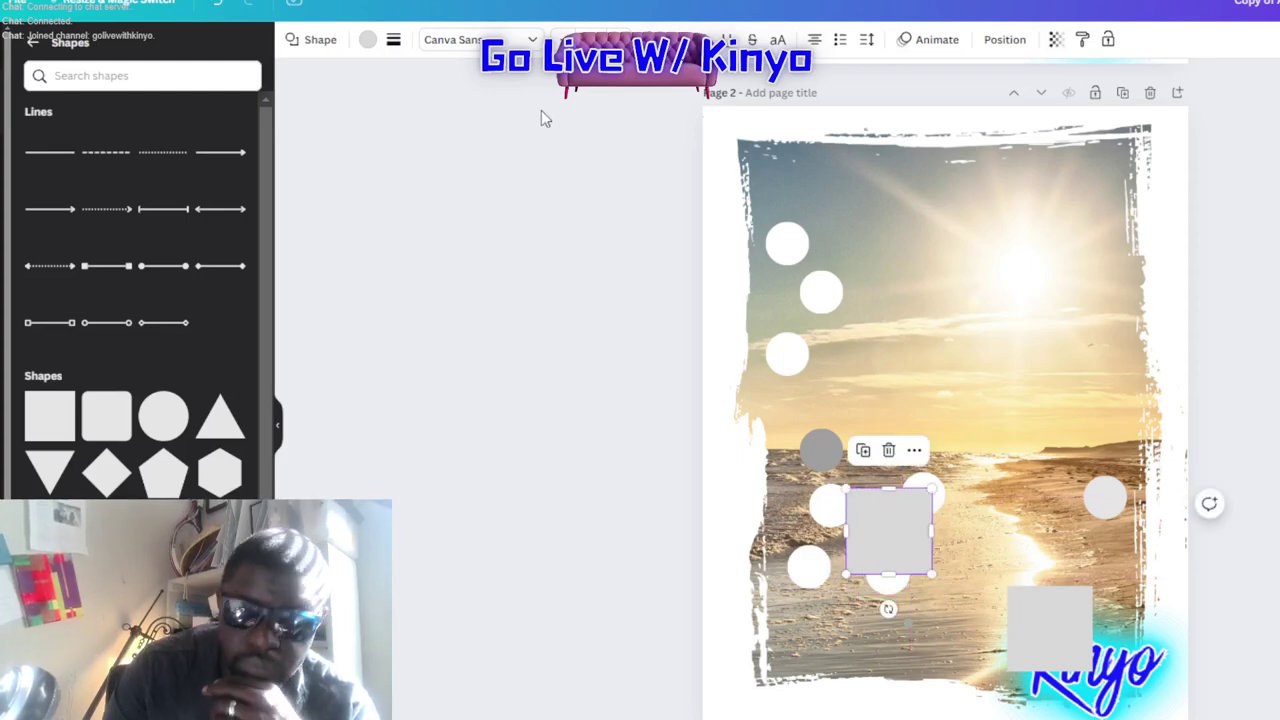
Make the mid-shore square hot pink and move the light-grey square up beside the horizon
left_click(368, 39)
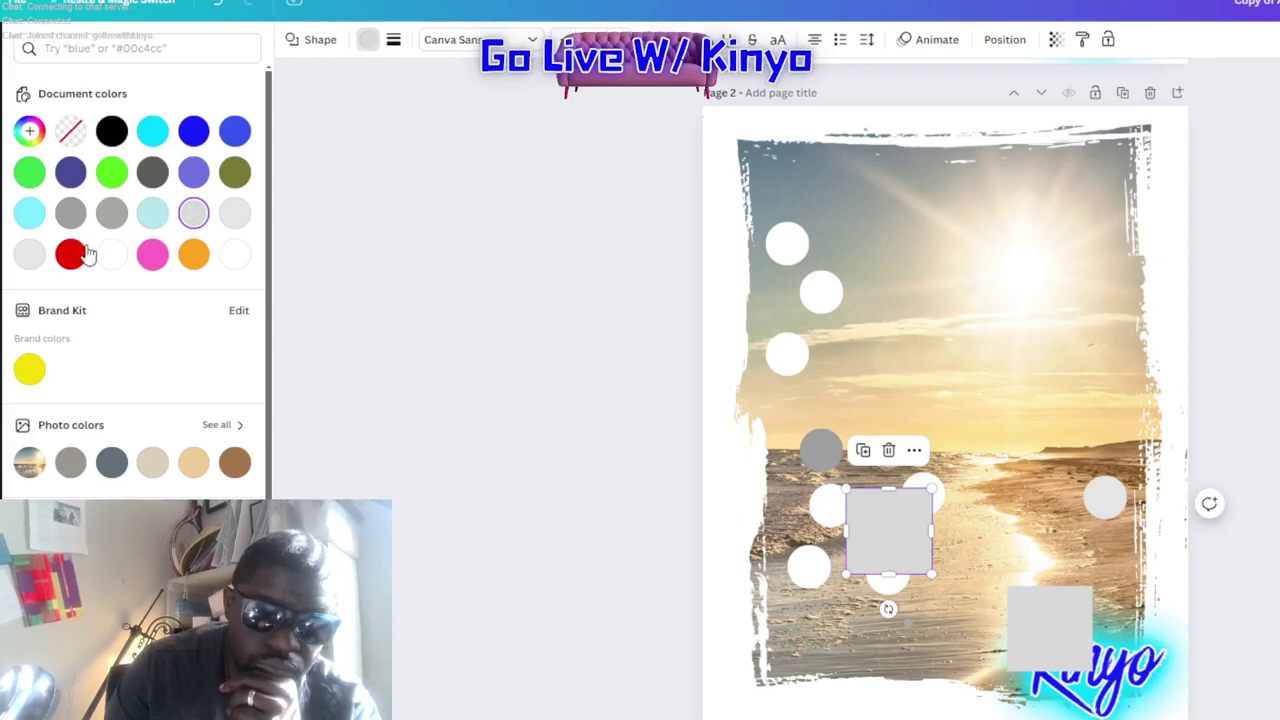
left_click(152, 254)
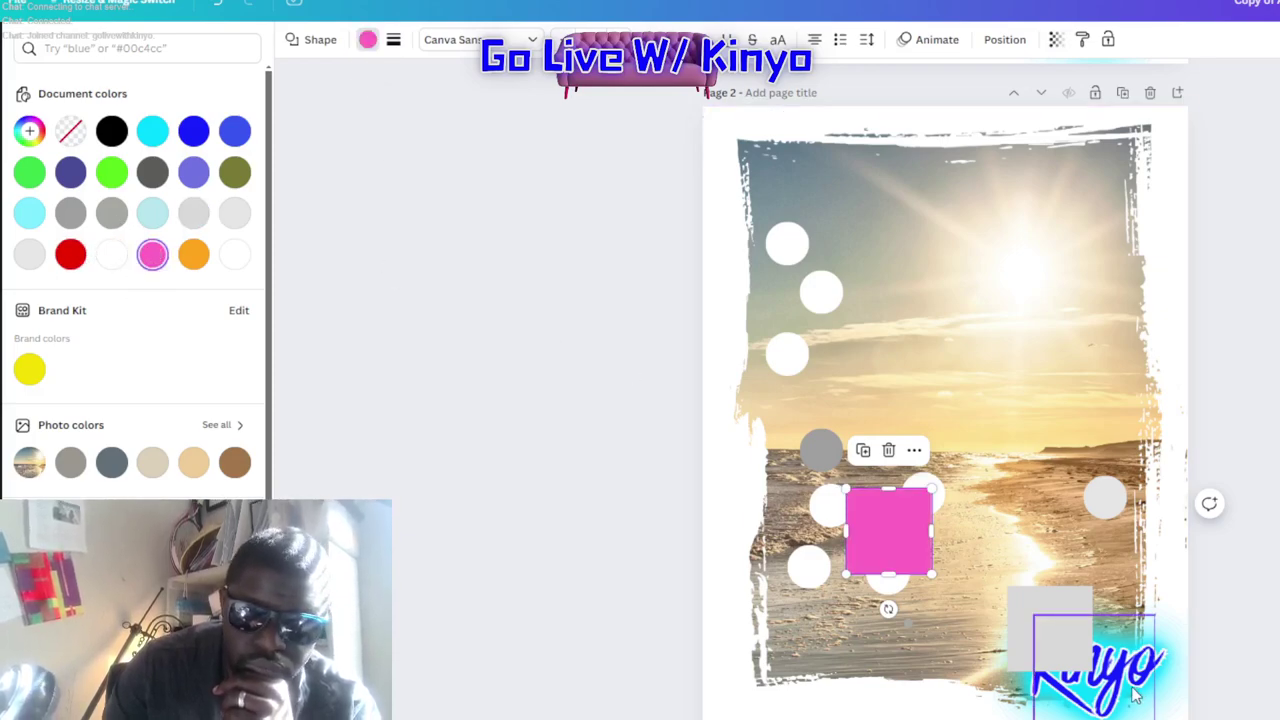
mouse_move(1064, 632)
left_mouse_down()
mouse_move(1005, 408)
mouse_move(1067, 387)
left_mouse_up()
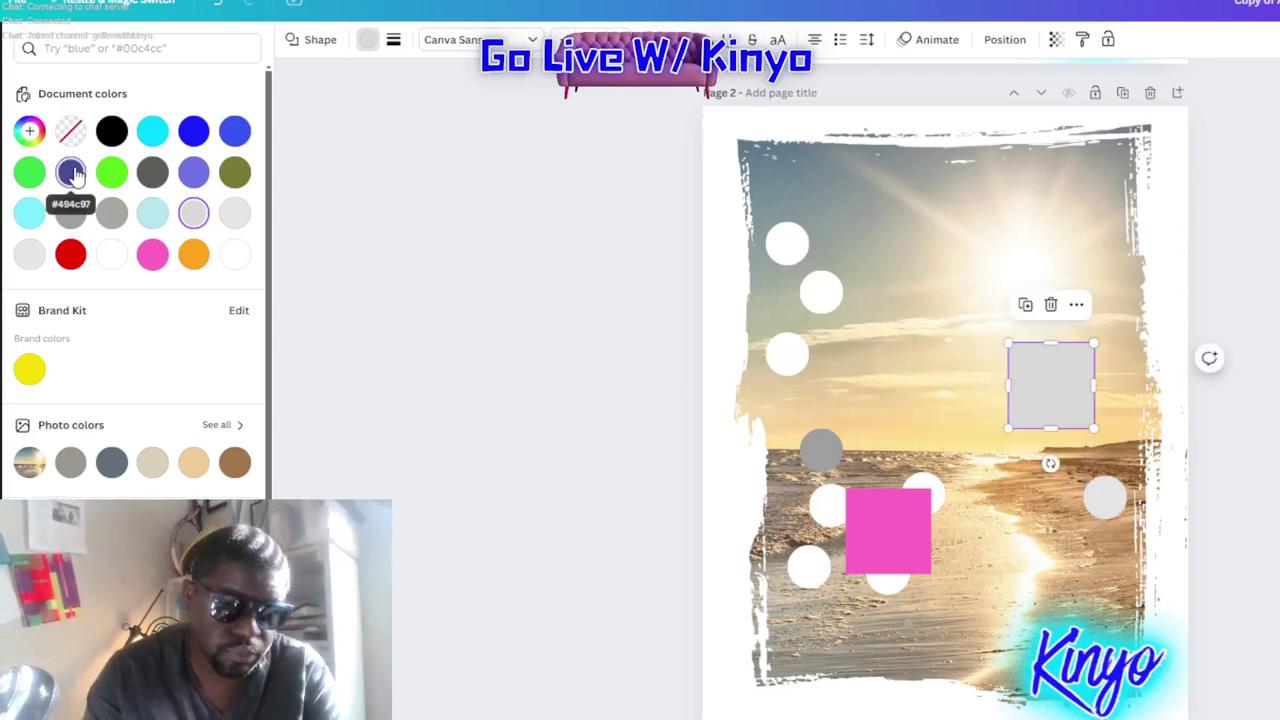
left_click(236, 213)
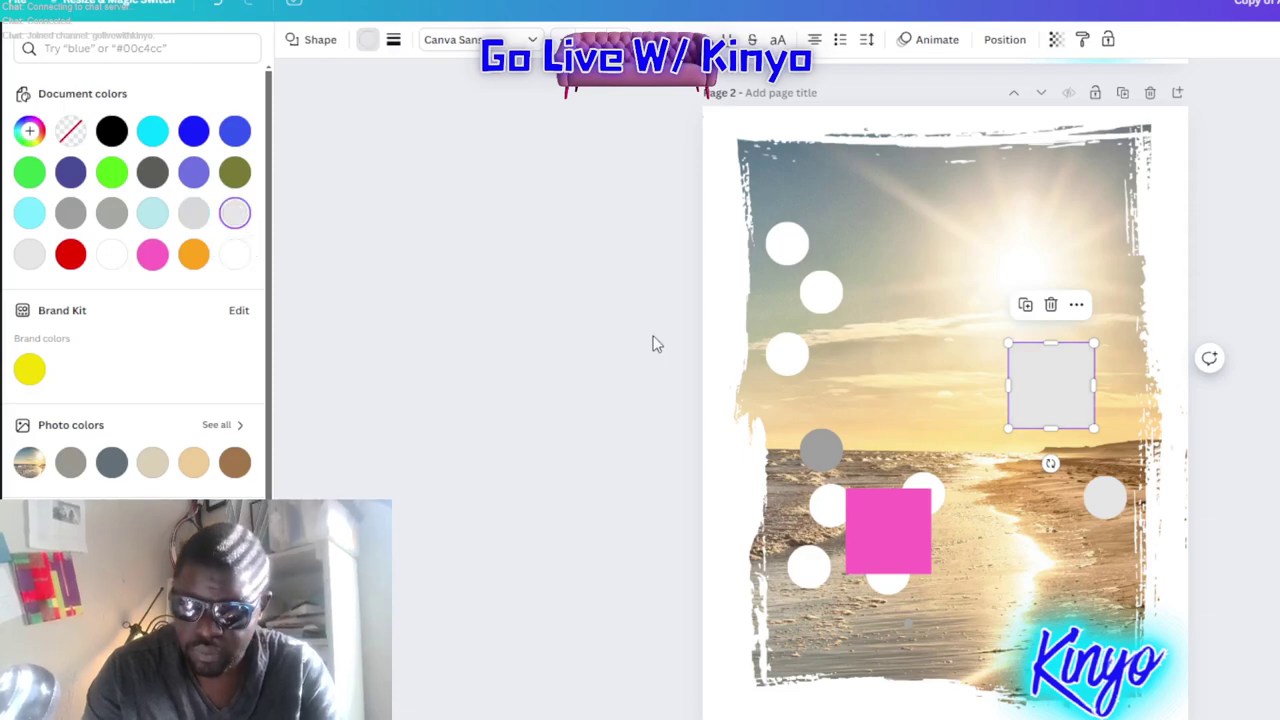
key("Escape")
key("Escape")
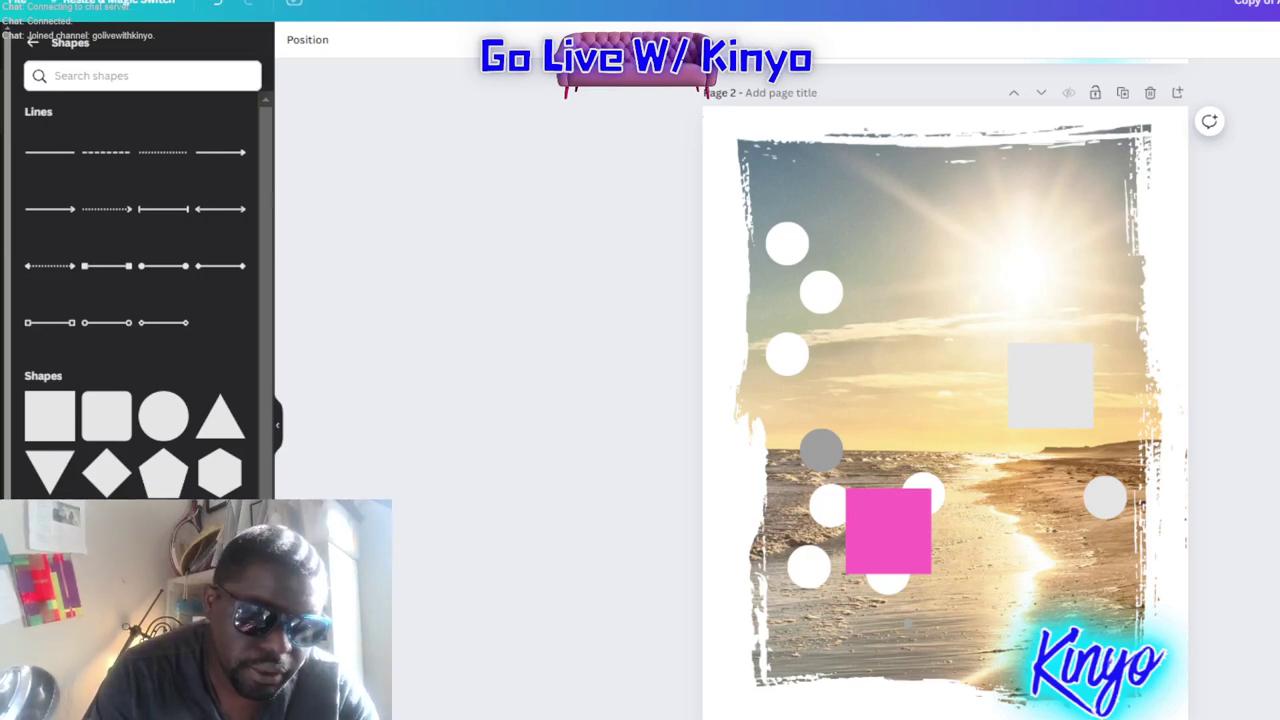
Search elements for 'movies', check the Videos and Photos results, then clear the search
left_click(32, 42)
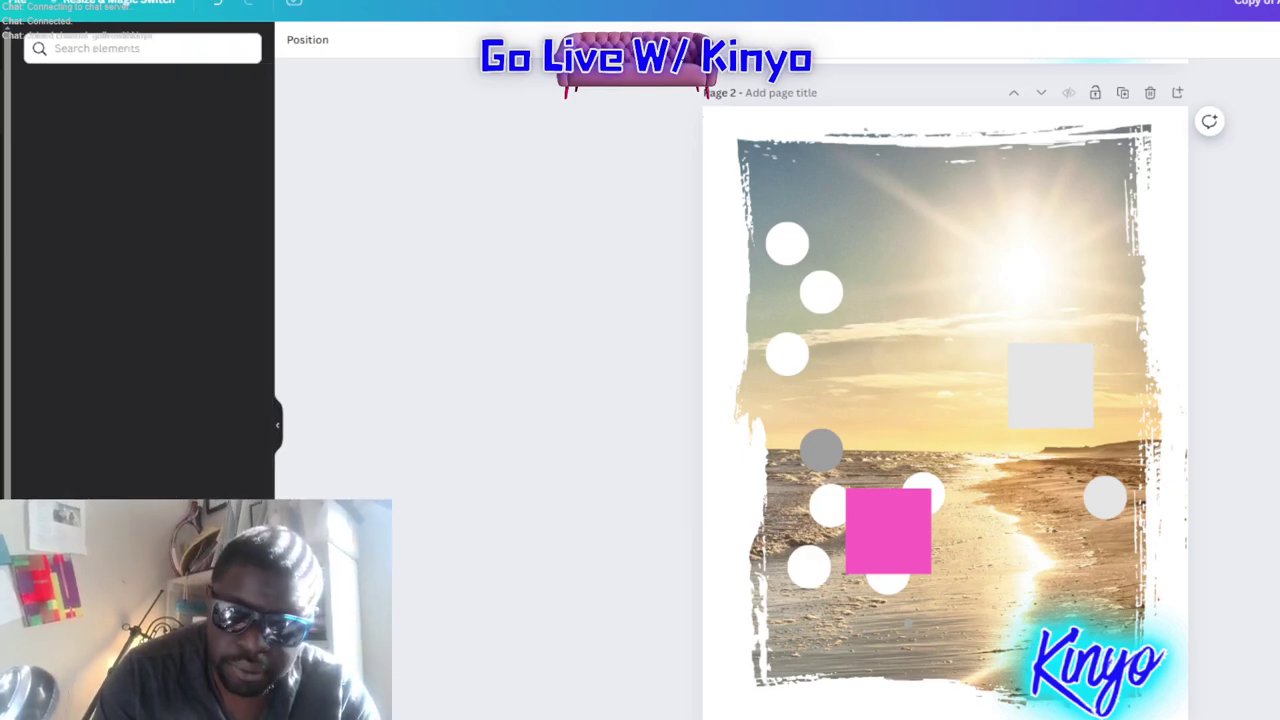
left_click(178, 47)
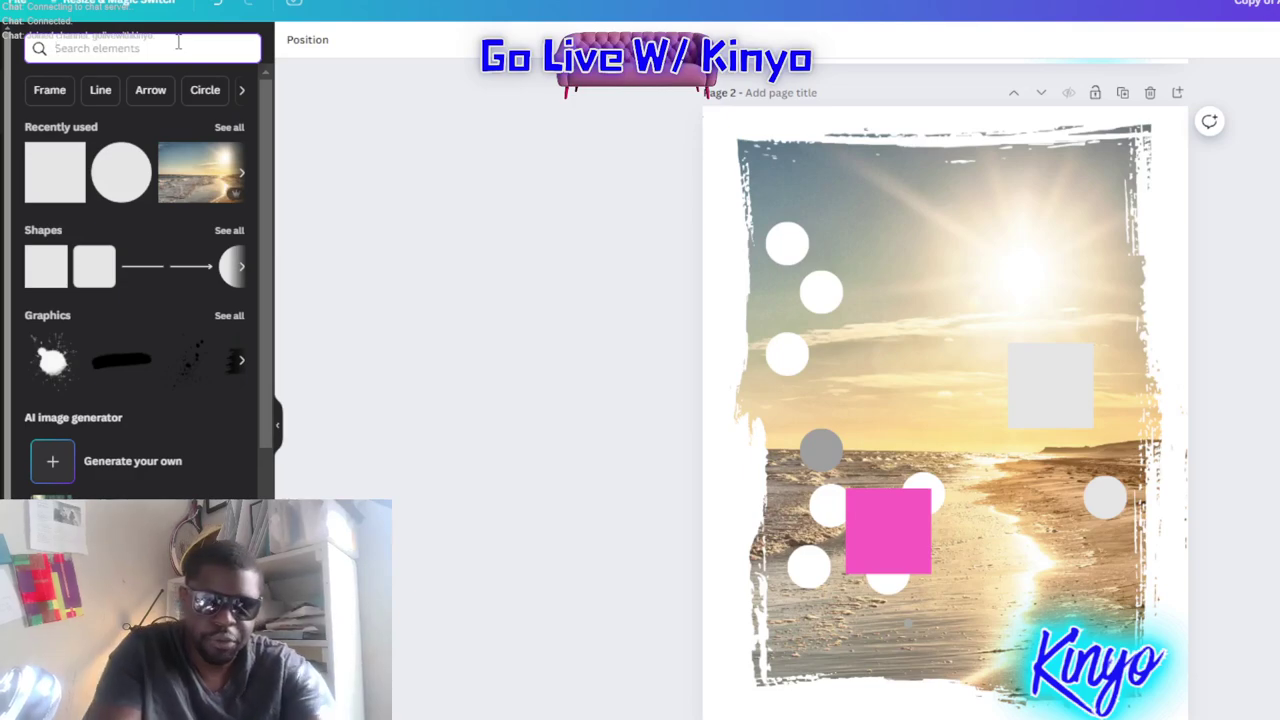
type("movies")
key("Return")
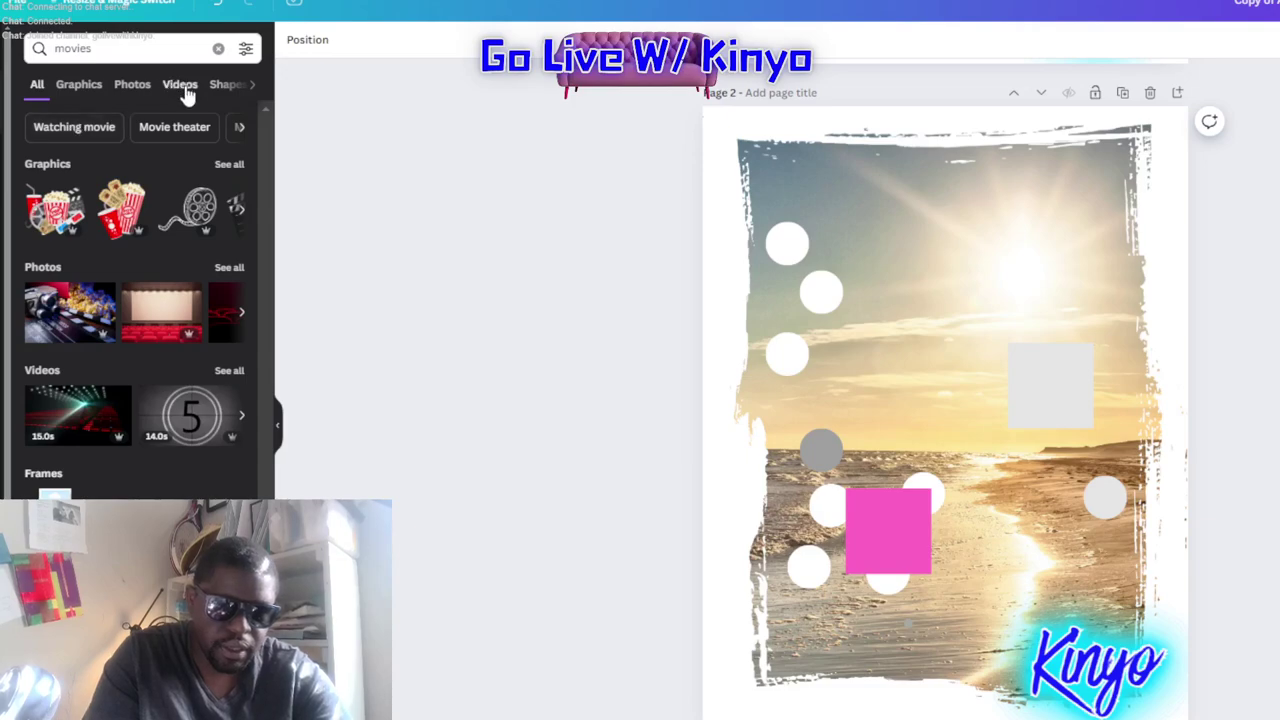
left_click(181, 88)
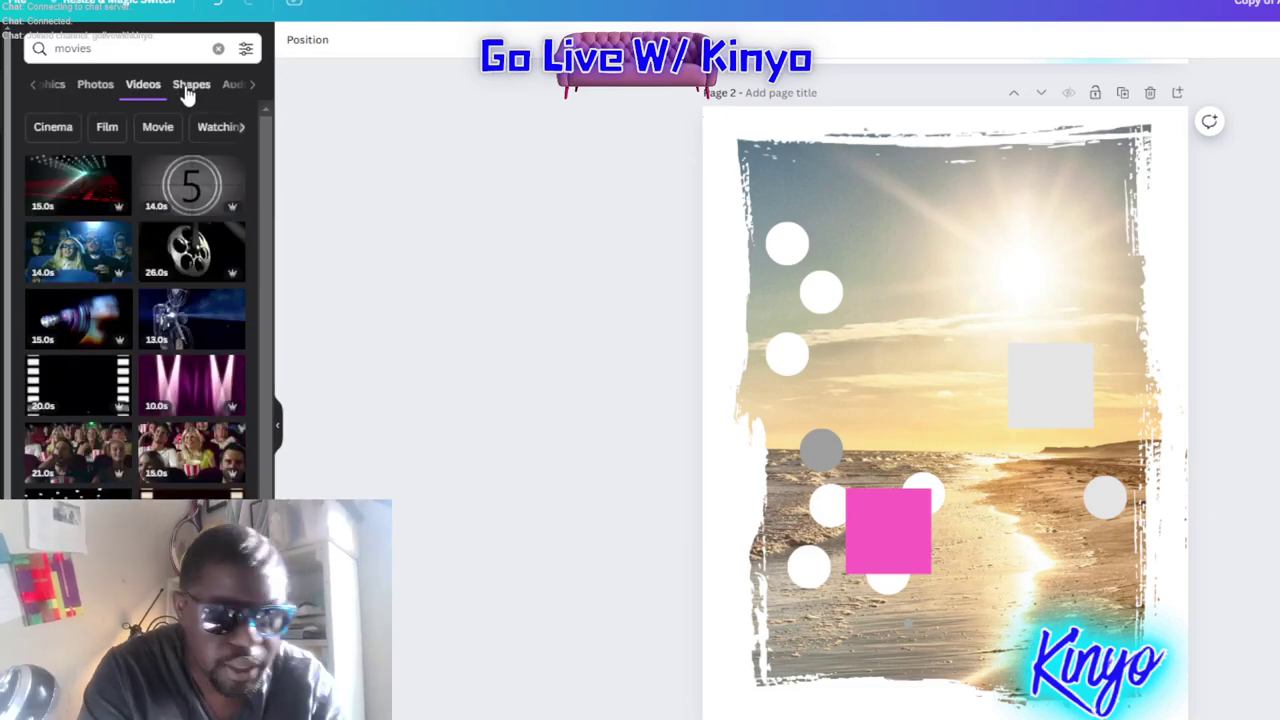
left_click(78, 88)
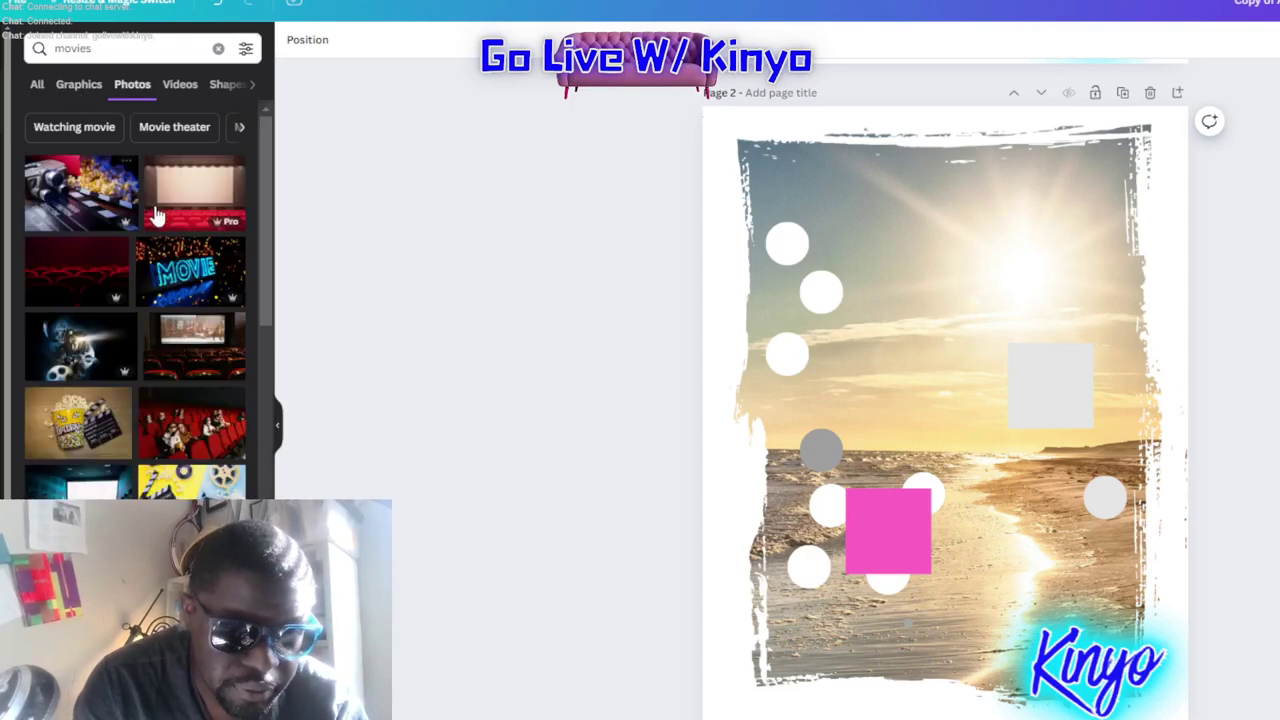
left_click(151, 52)
key("ctrl+a")
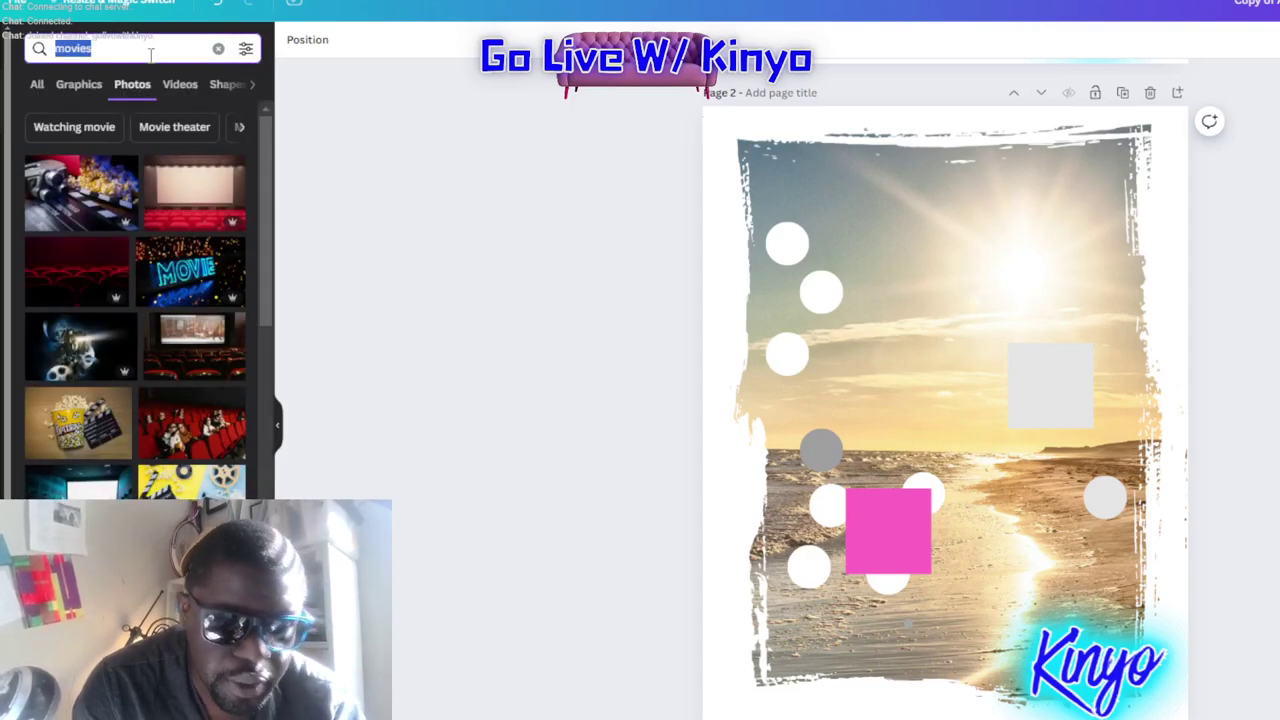
key("BackSpace")
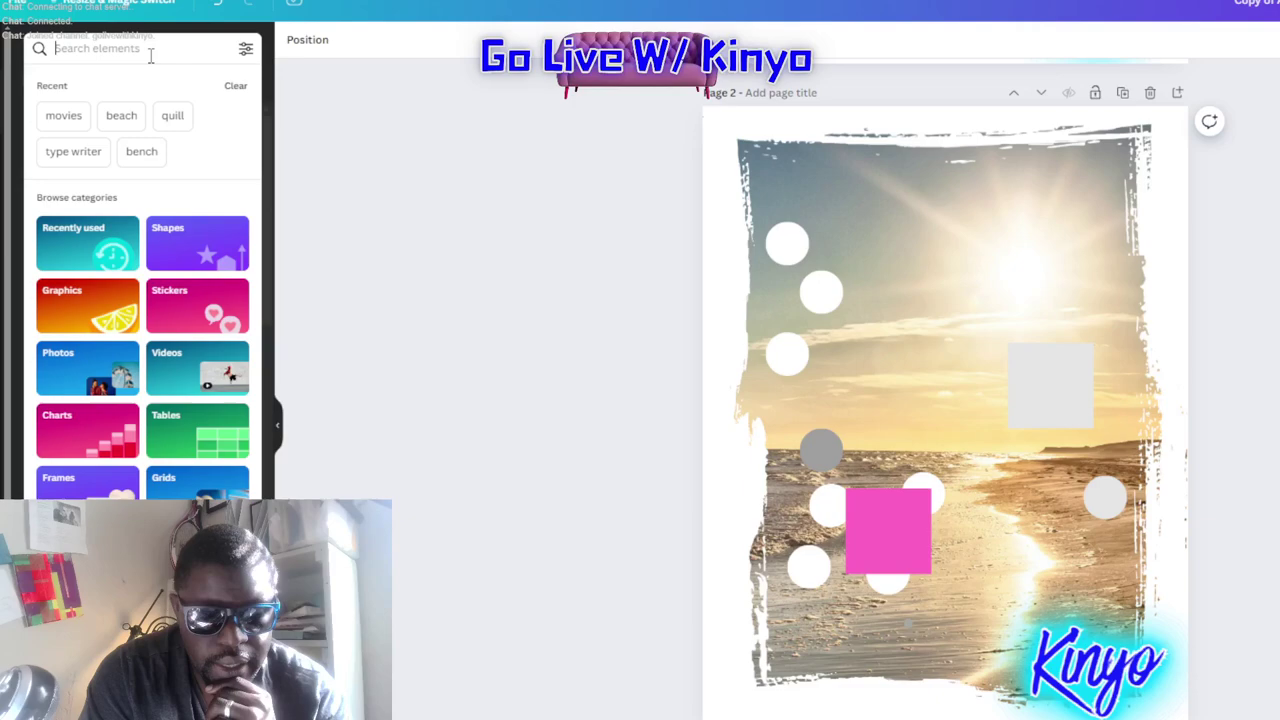
Search elements for 'sword', add the long sword, and remove the ornate and dark-hilted tries
type("sw")
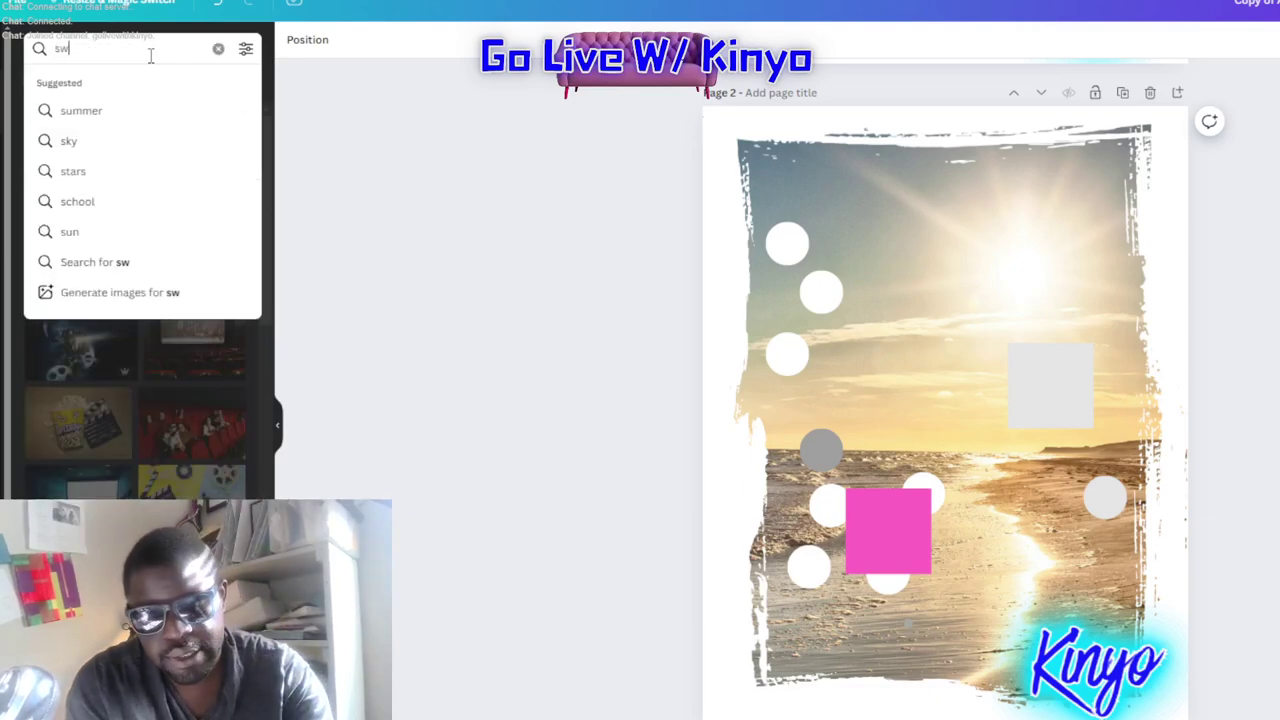
type("ord")
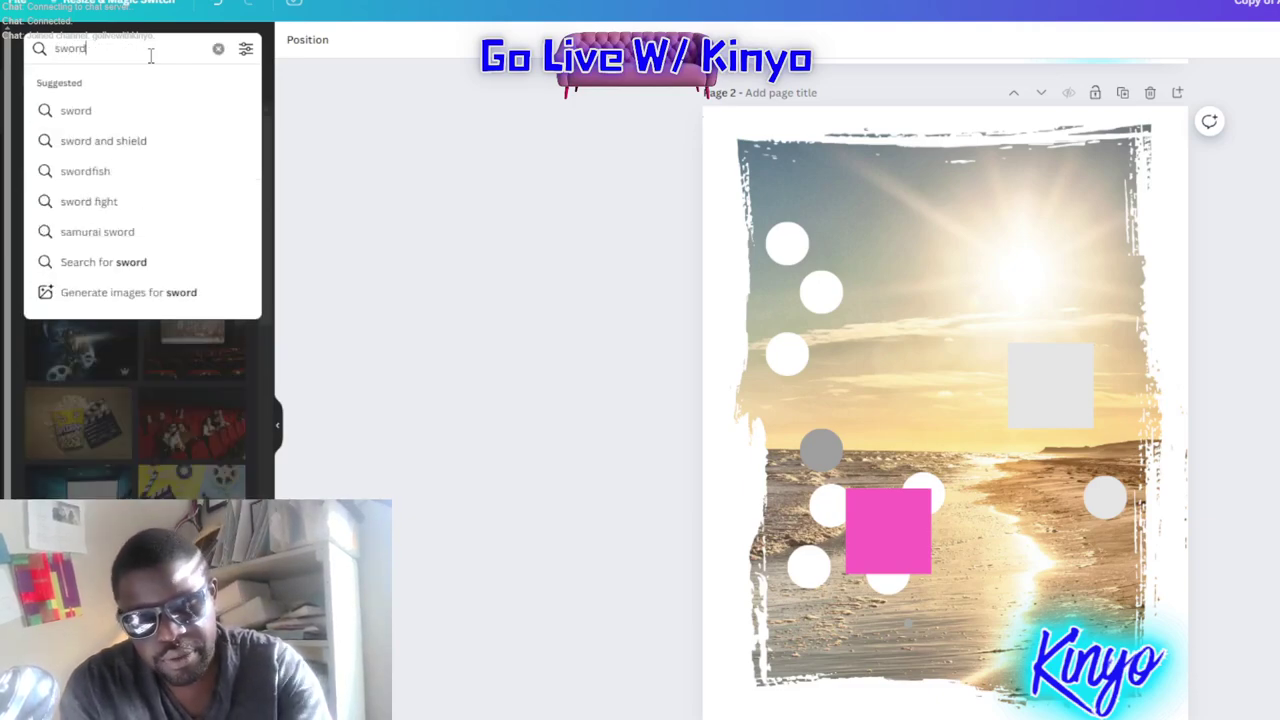
key("Return")
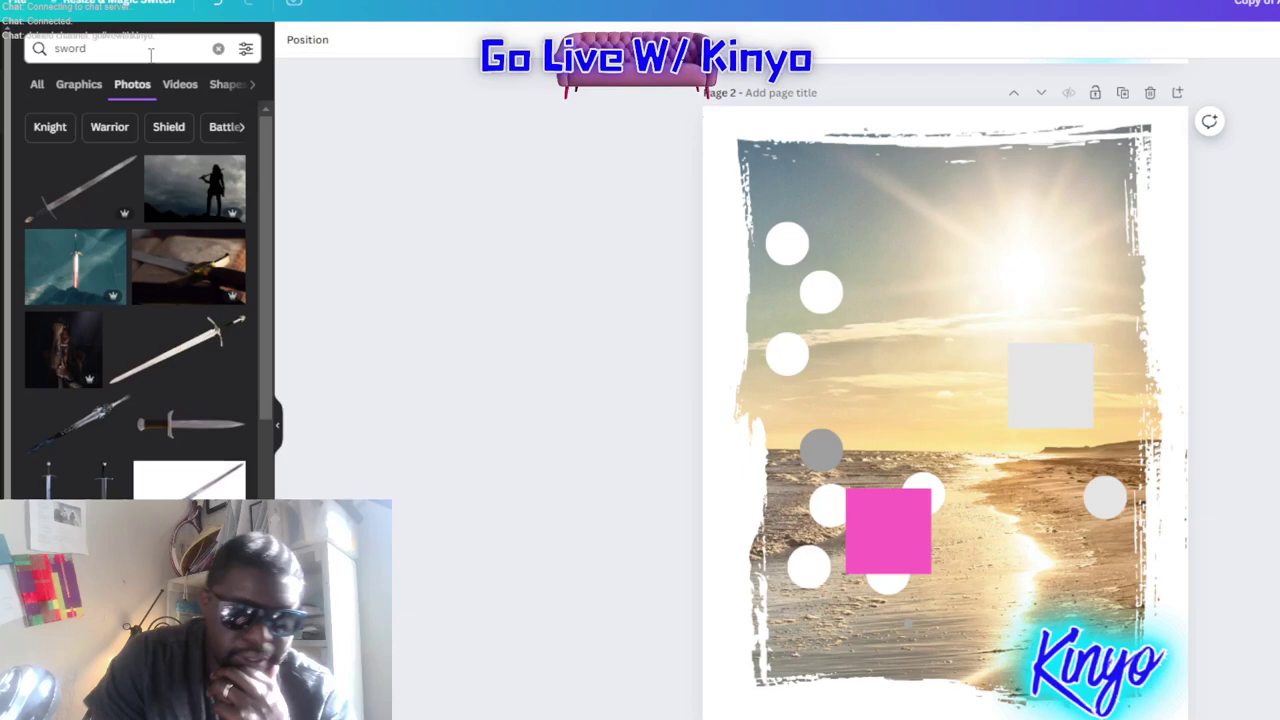
left_click(155, 362)
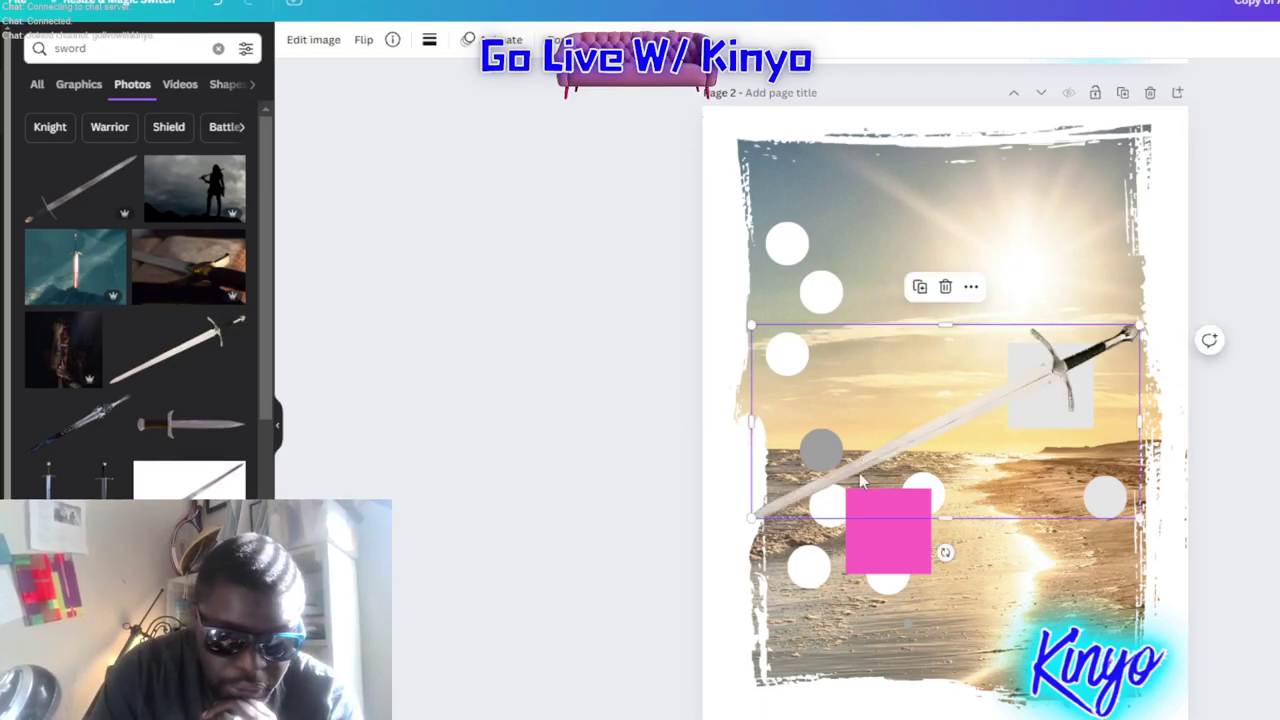
left_click(99, 430)
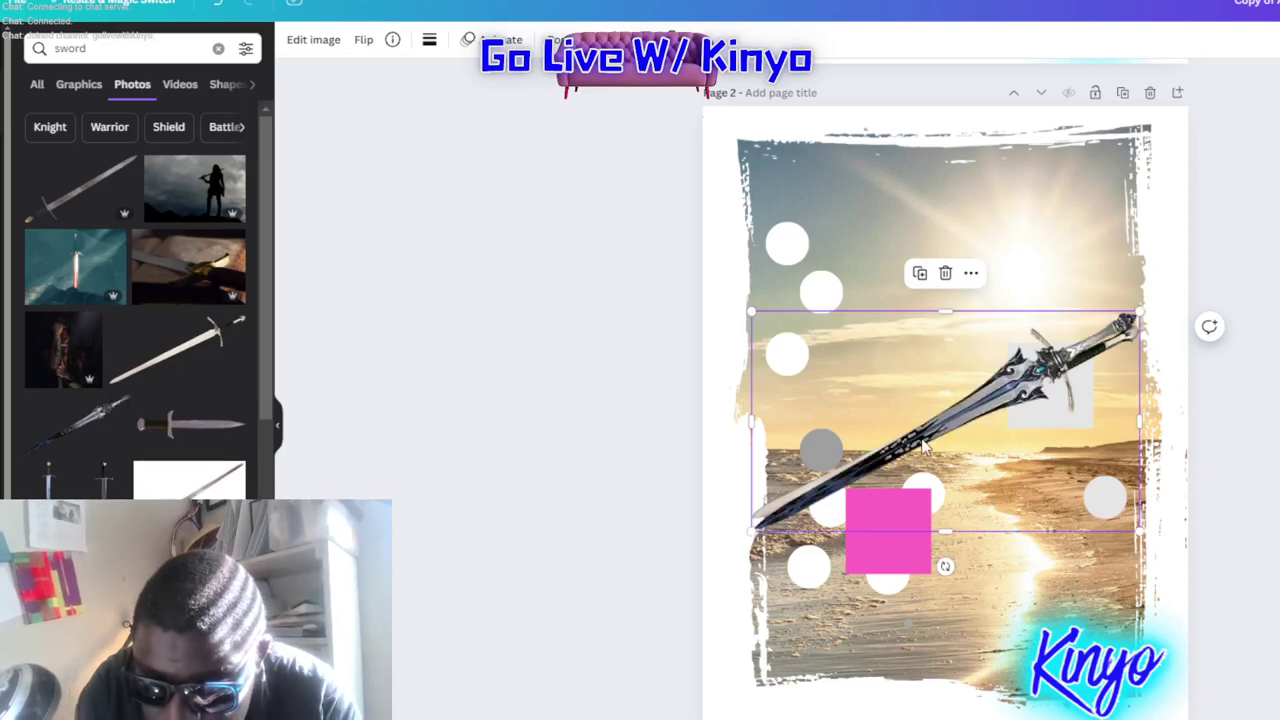
left_click_drag(922, 447, 932, 510)
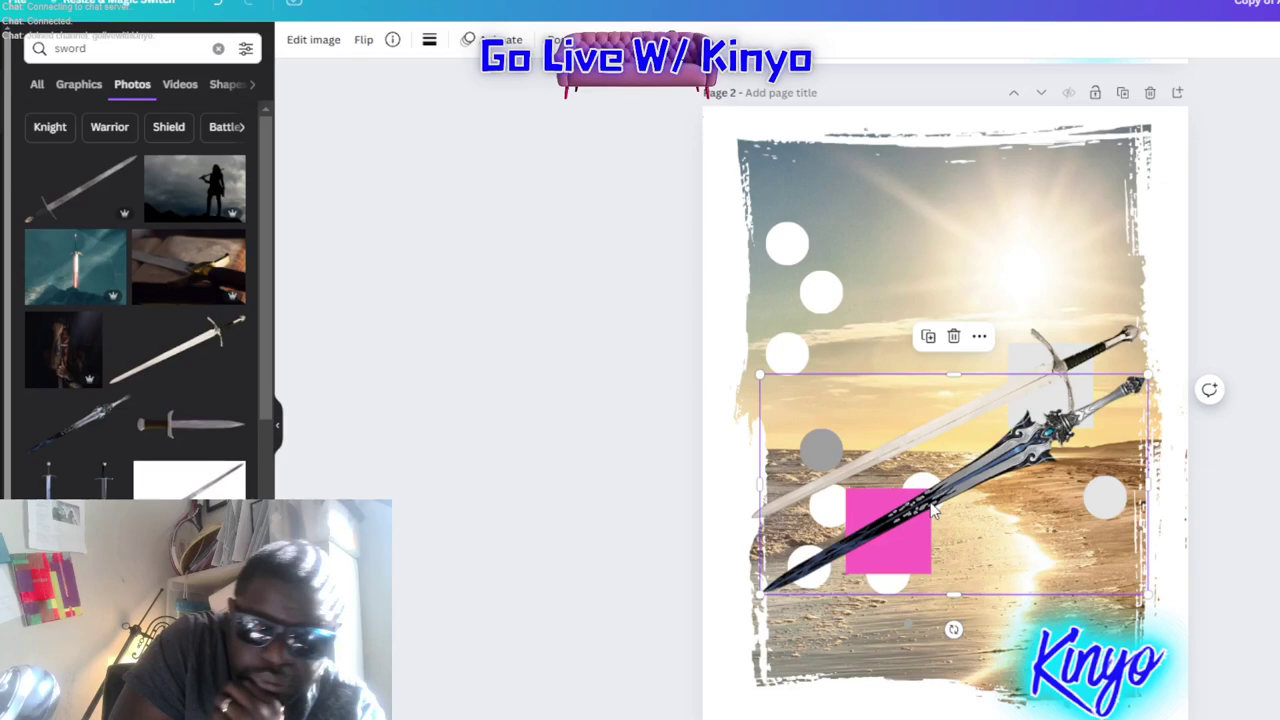
key("Delete")
left_click(70, 195)
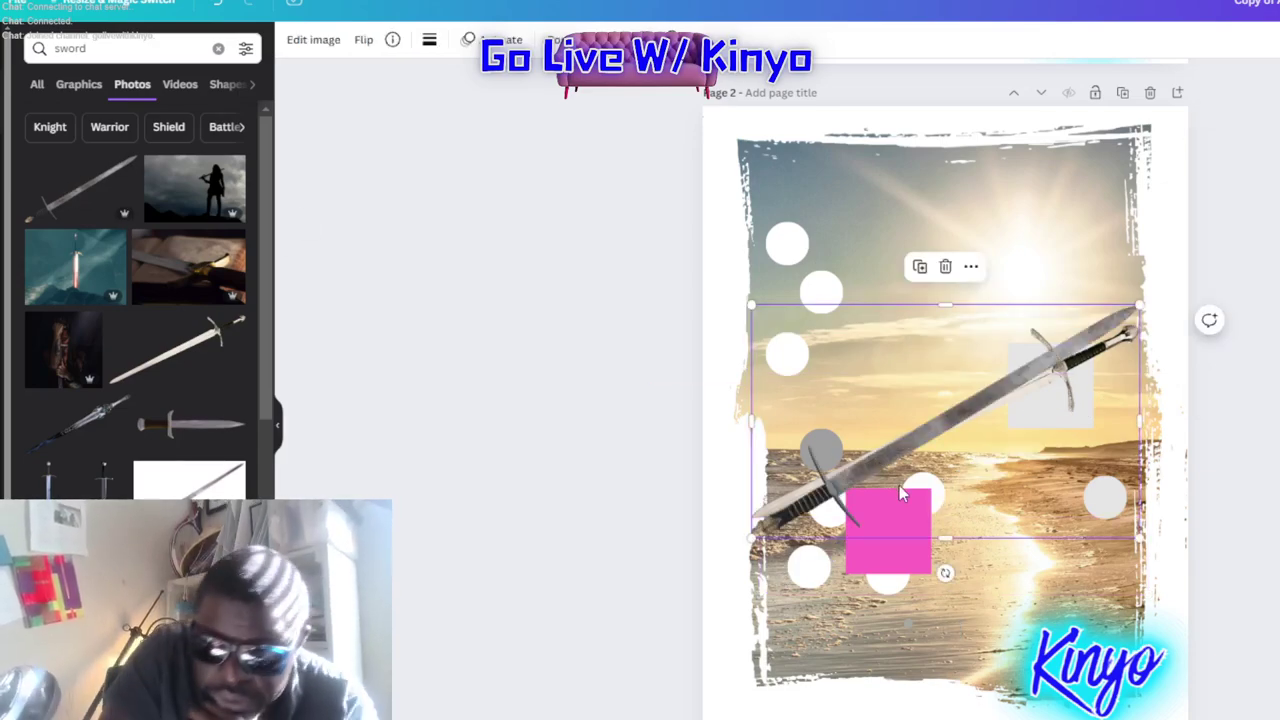
key("Delete")
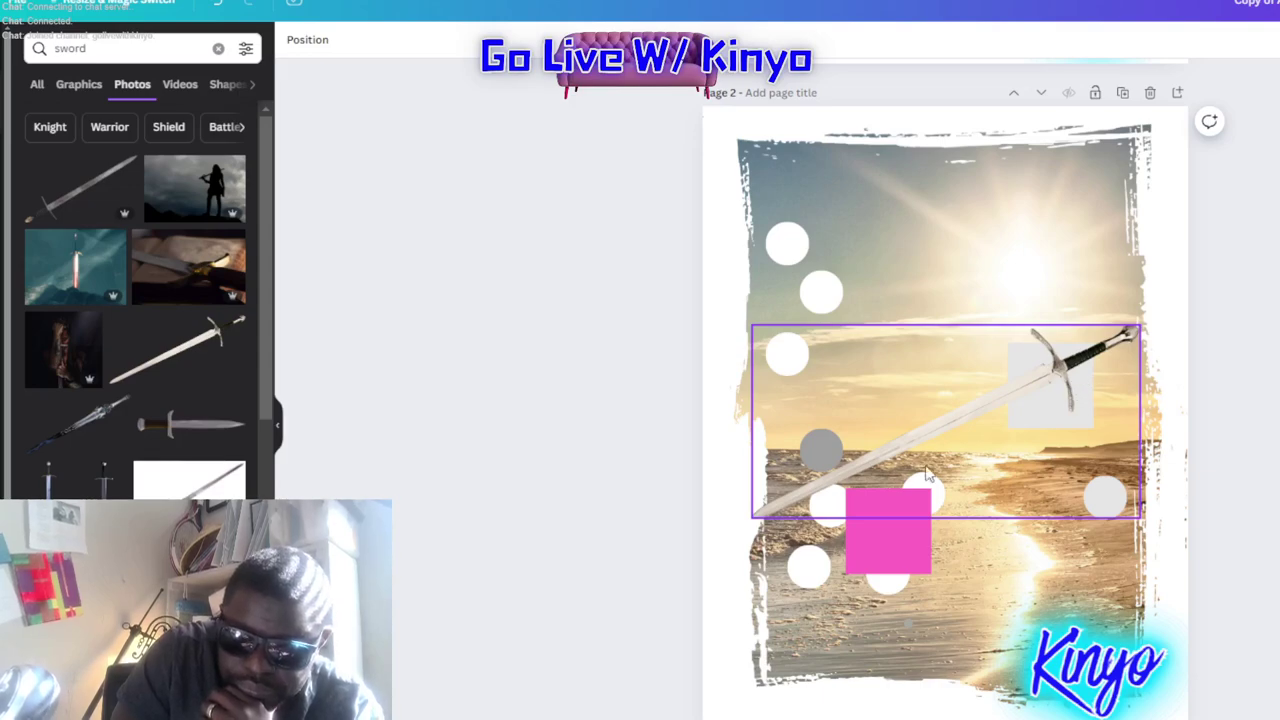
Shrink the long sword and move it down-right over the pink square
left_click(1038, 447)
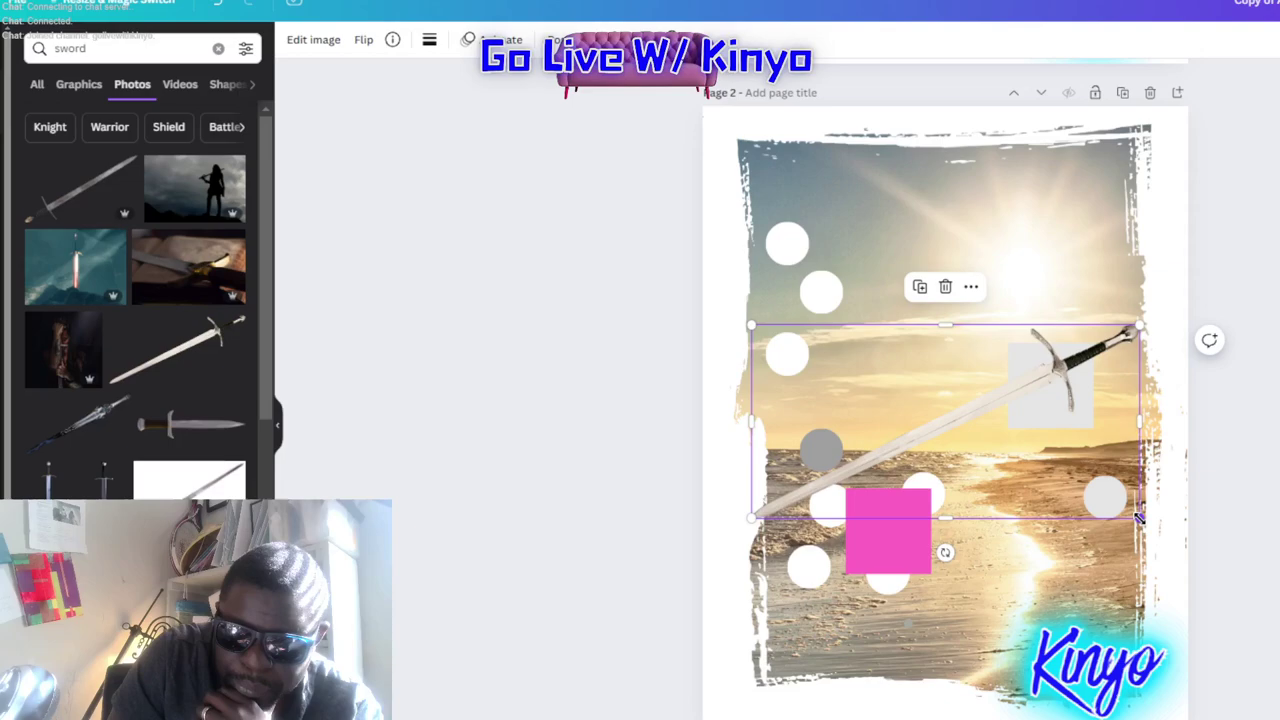
left_click_drag(1112, 498, 1072, 486)
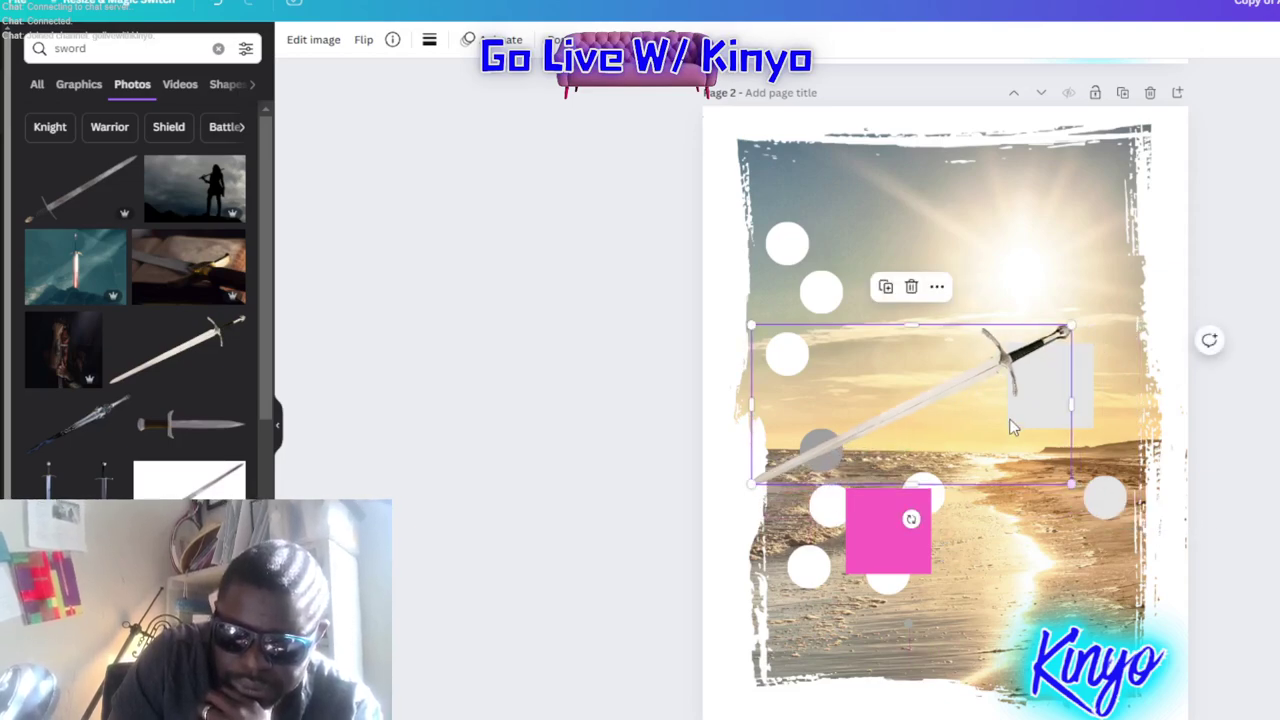
mouse_move(980, 390)
left_mouse_down()
mouse_move(1007, 460)
mouse_move(1002, 502)
left_mouse_up()
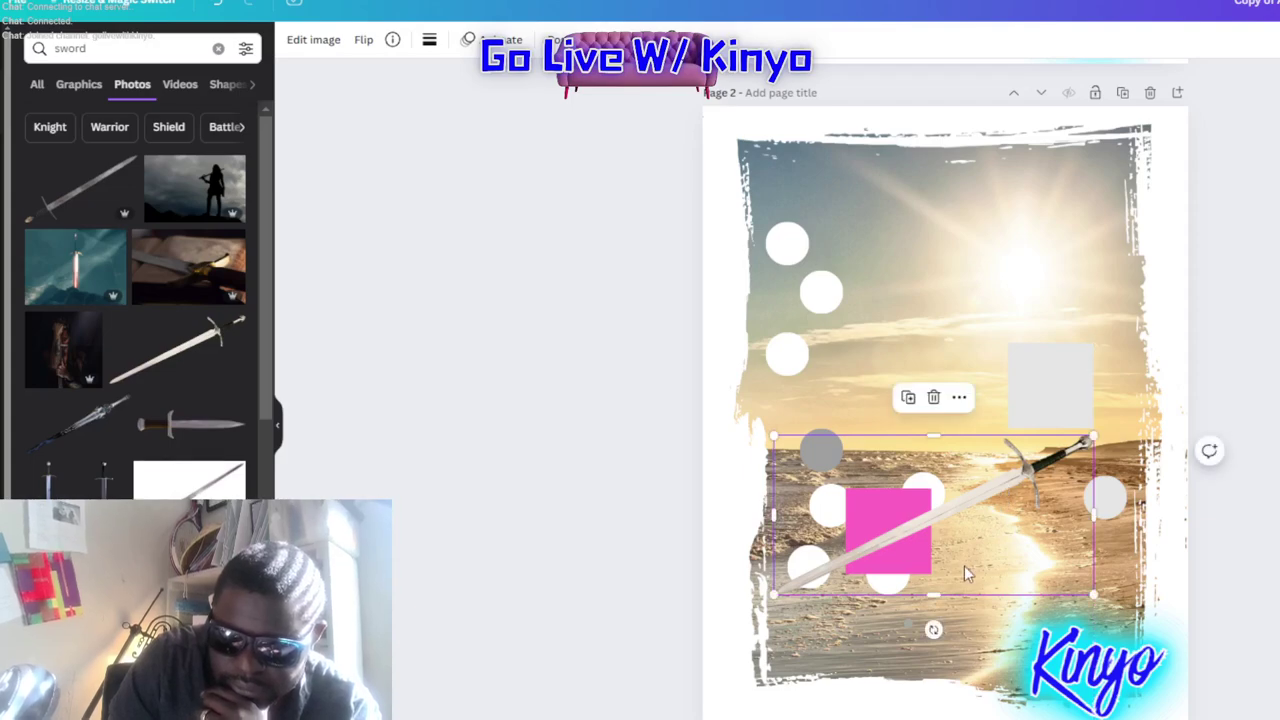
Rotate the sword to about 153° and move it up-left, hilt by the lower-left circles
right_click(757, 484)
key("Escape")
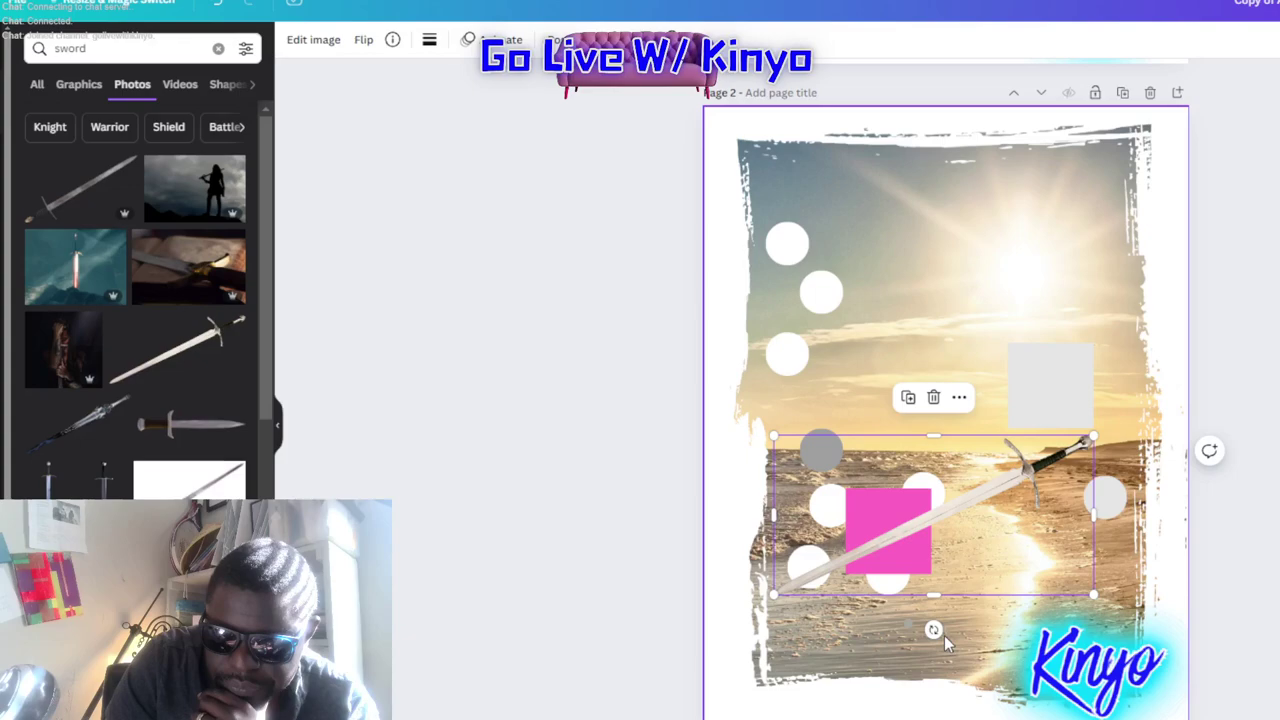
left_click_drag(932, 629, 612, 451)
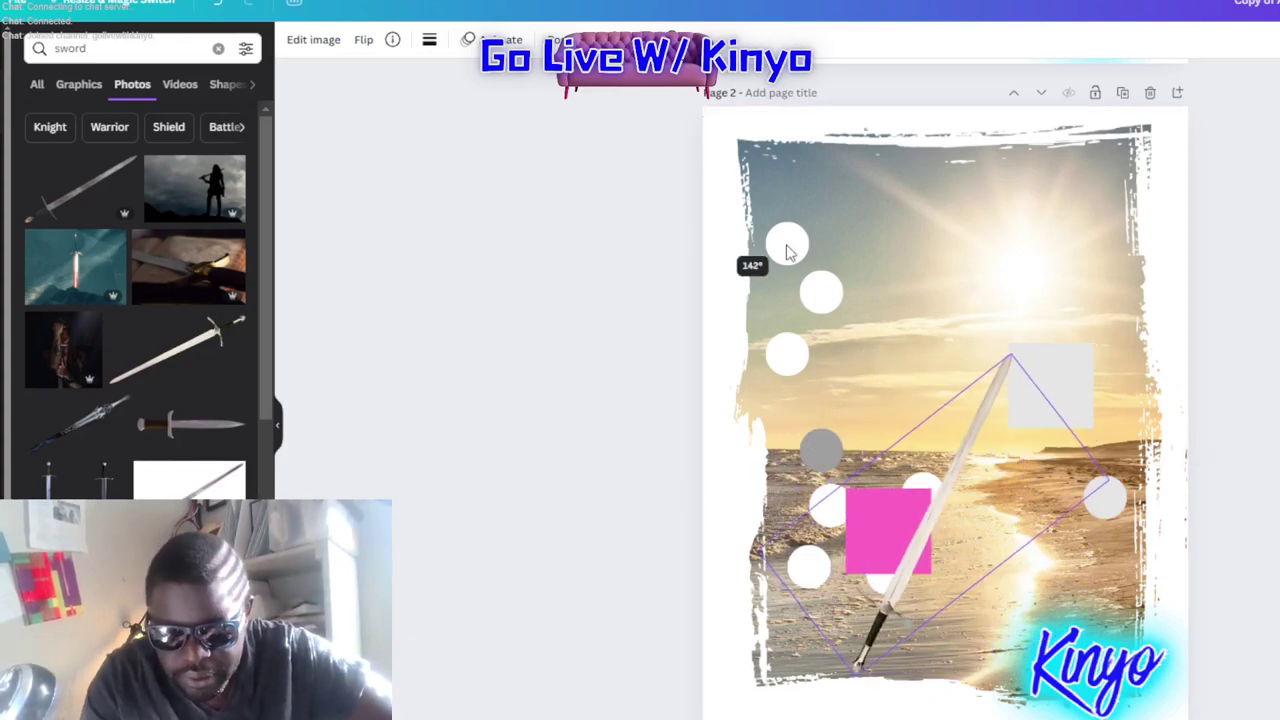
mouse_move(612, 451)
left_mouse_down()
mouse_move(797, 247)
mouse_move(824, 258)
left_mouse_up()
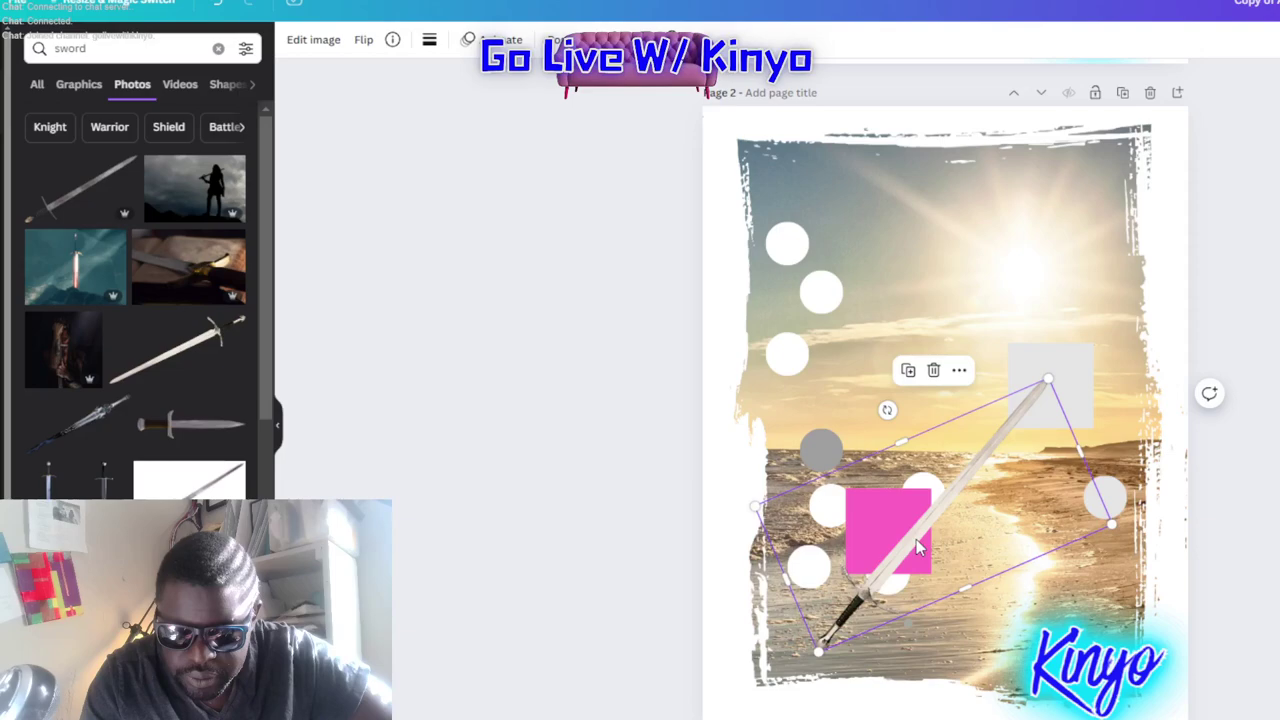
left_click_drag(928, 545, 902, 468)
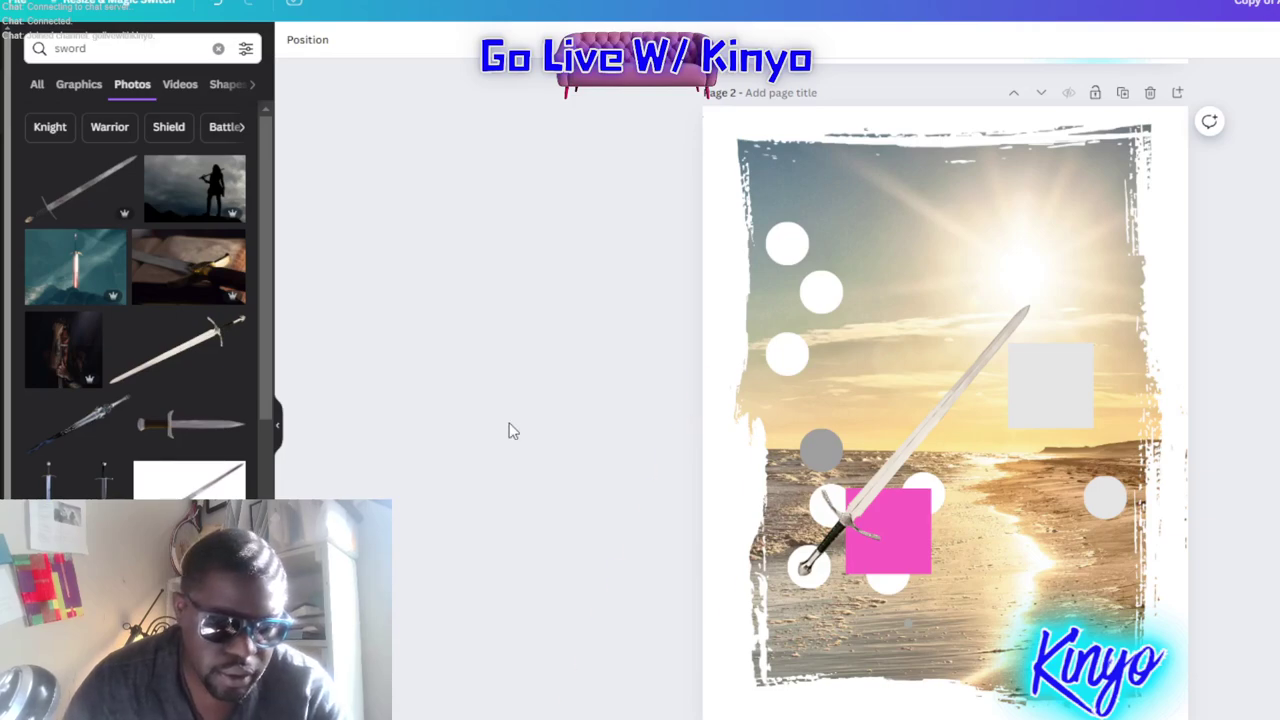
Browse the sword photo results, then clear the 'sword' search term
scroll(135, 300, "down", 3)
scroll(135, 300, "down", 3)
scroll(135, 300, "down", 3)
scroll(135, 300, "down", 3)
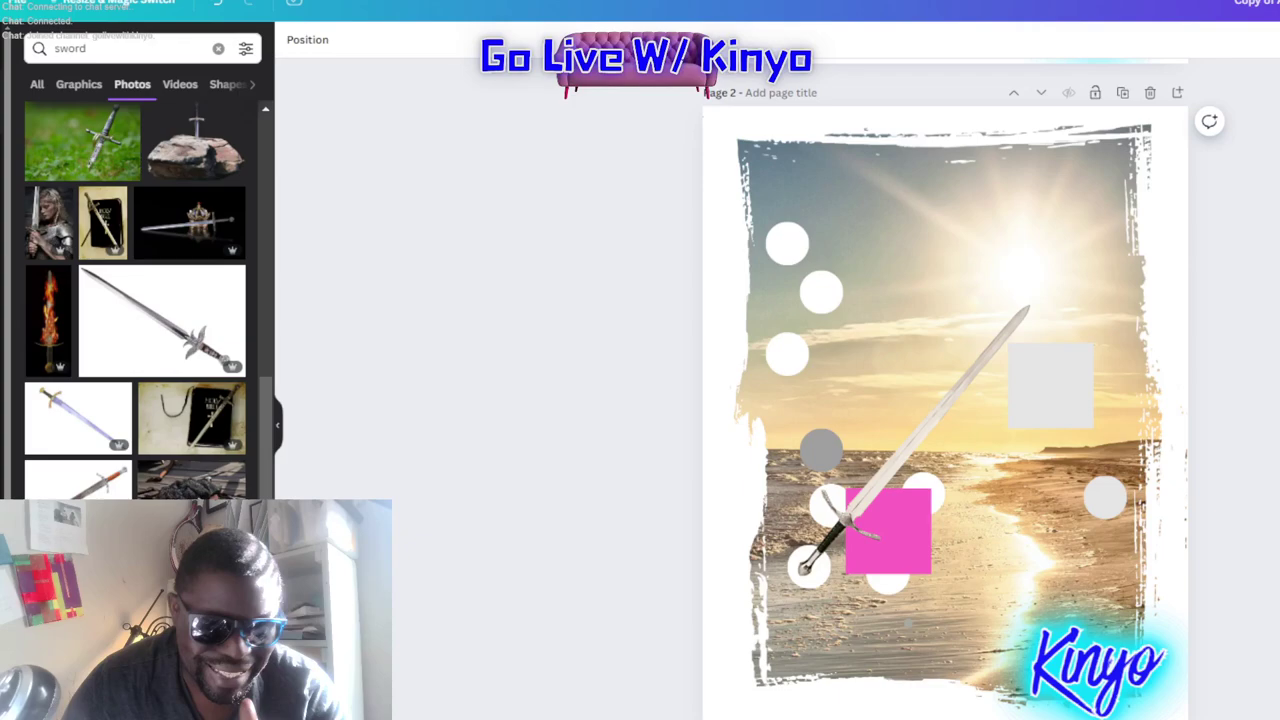
scroll(135, 300, "up", 10)
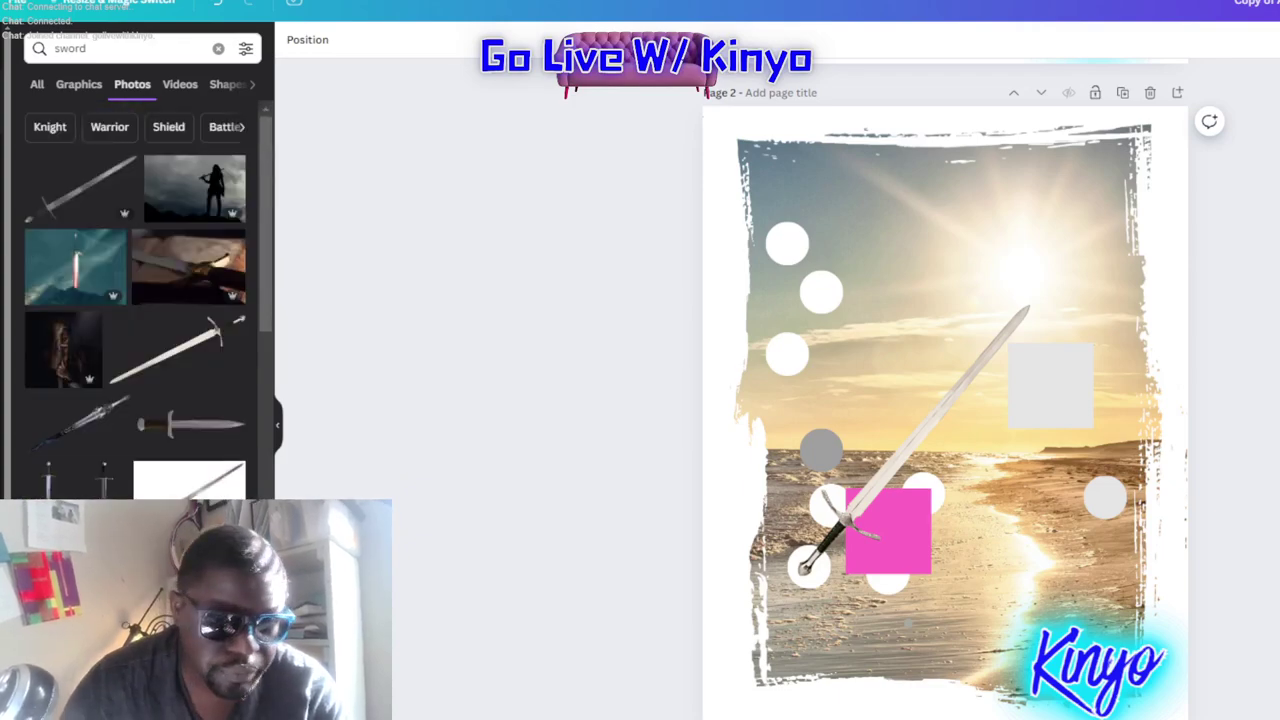
left_click(218, 48)
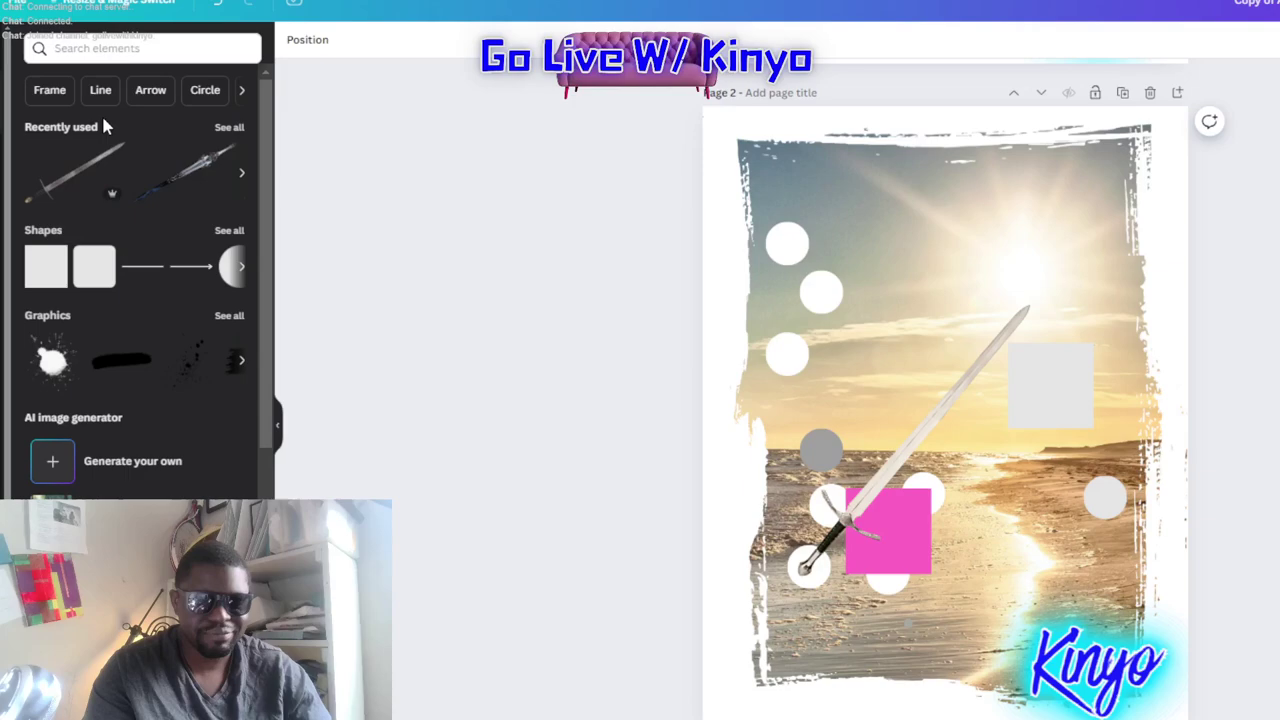
Search elements for 'sunglasses' and add the sunglasses photo to the page
scroll(78, 215, "down", 5)
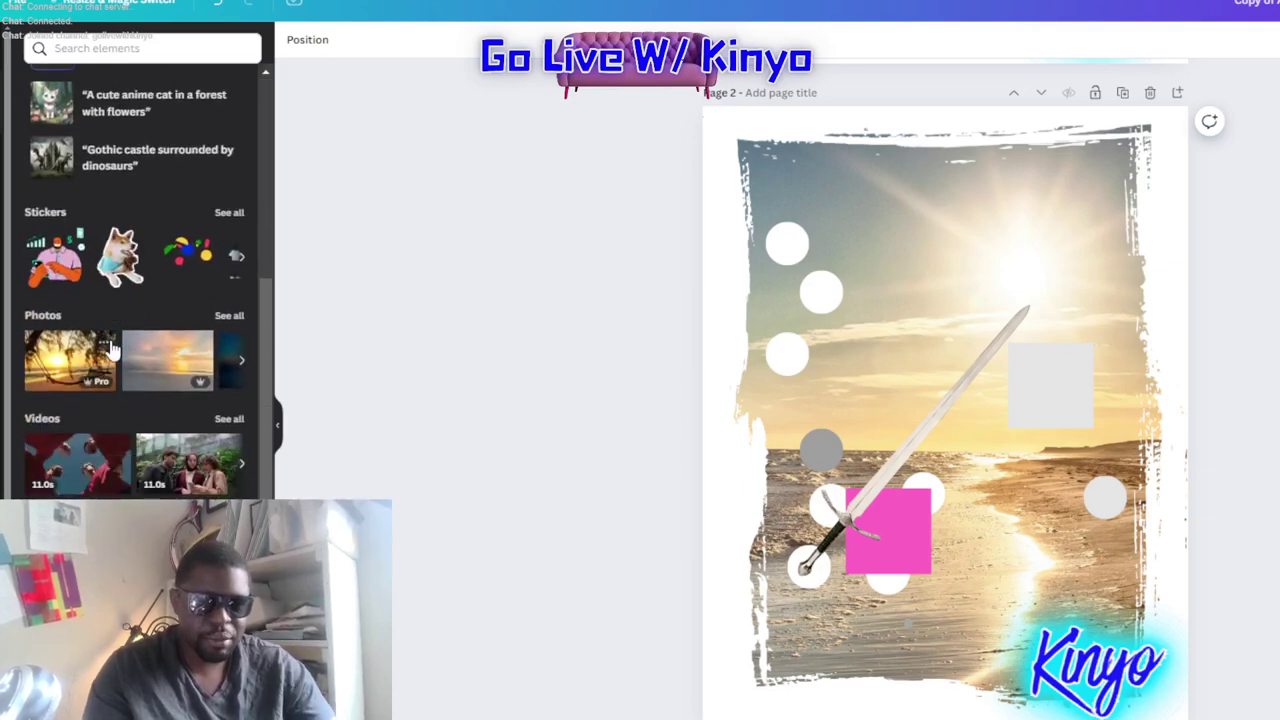
scroll(140, 260, "up", 5)
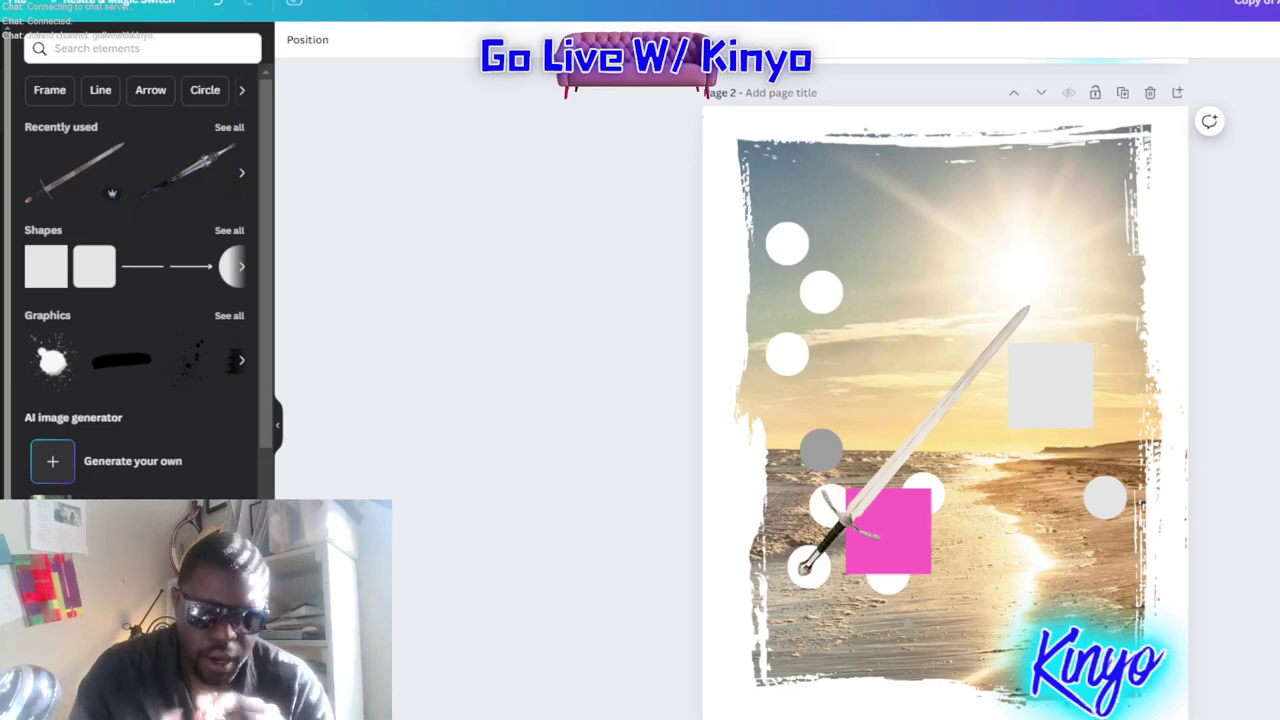
left_click(158, 47)
type("sug")
key("BackSpace")
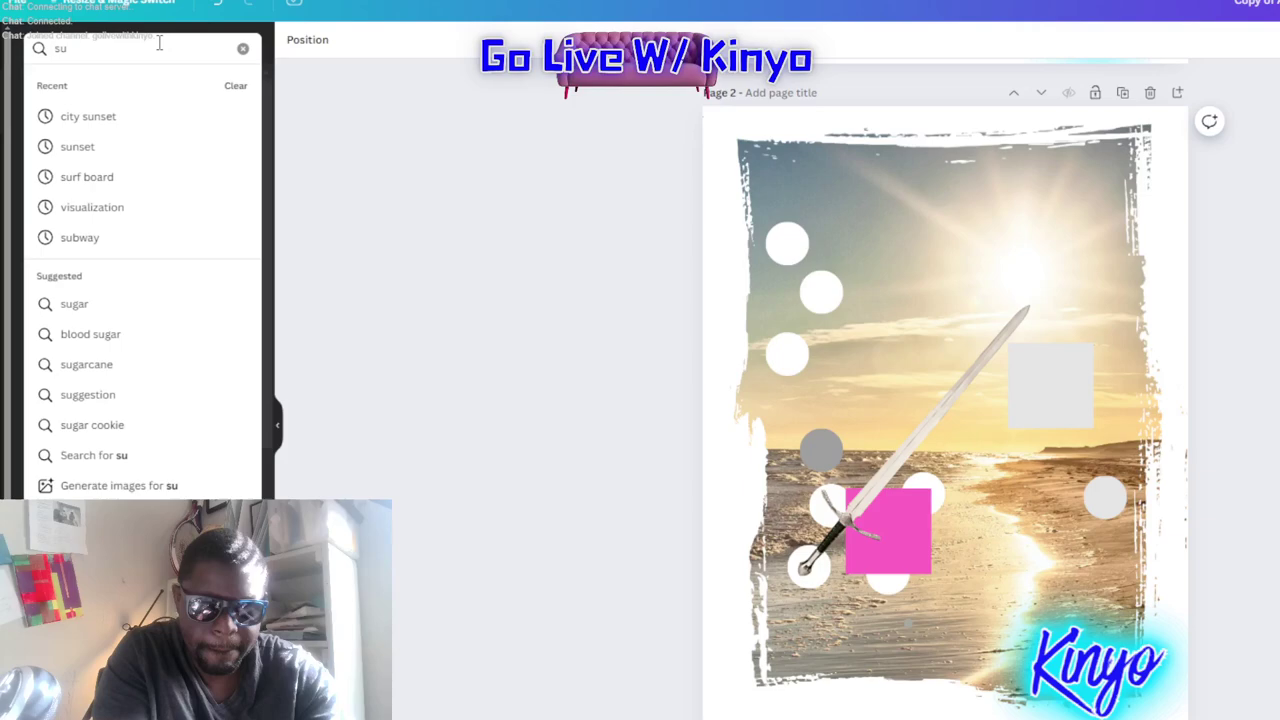
type("nglasses")
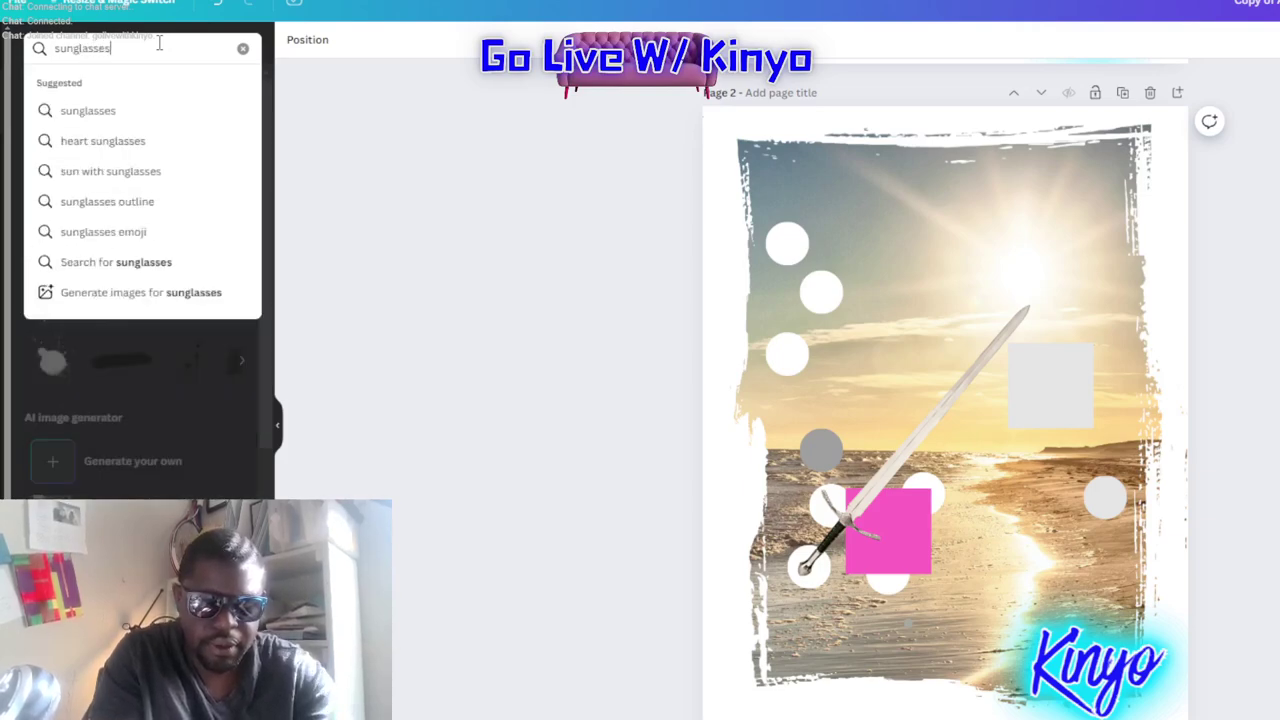
key("Return")
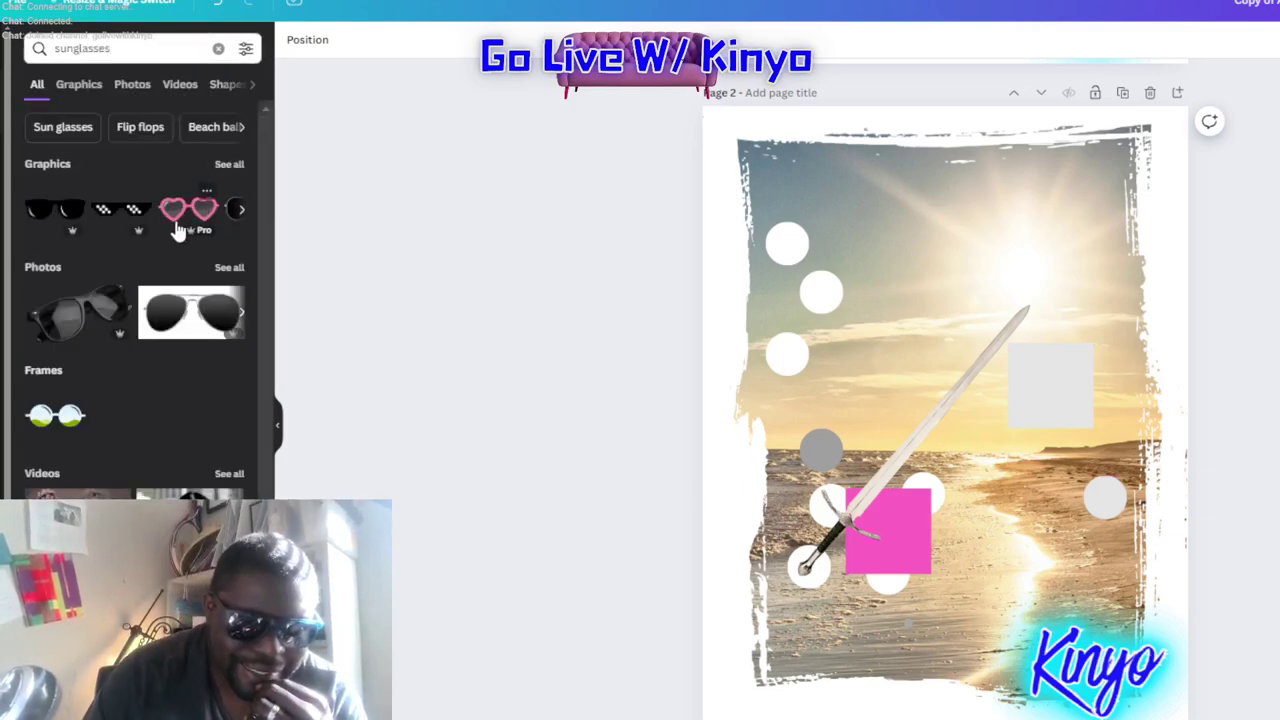
left_click(83, 315)
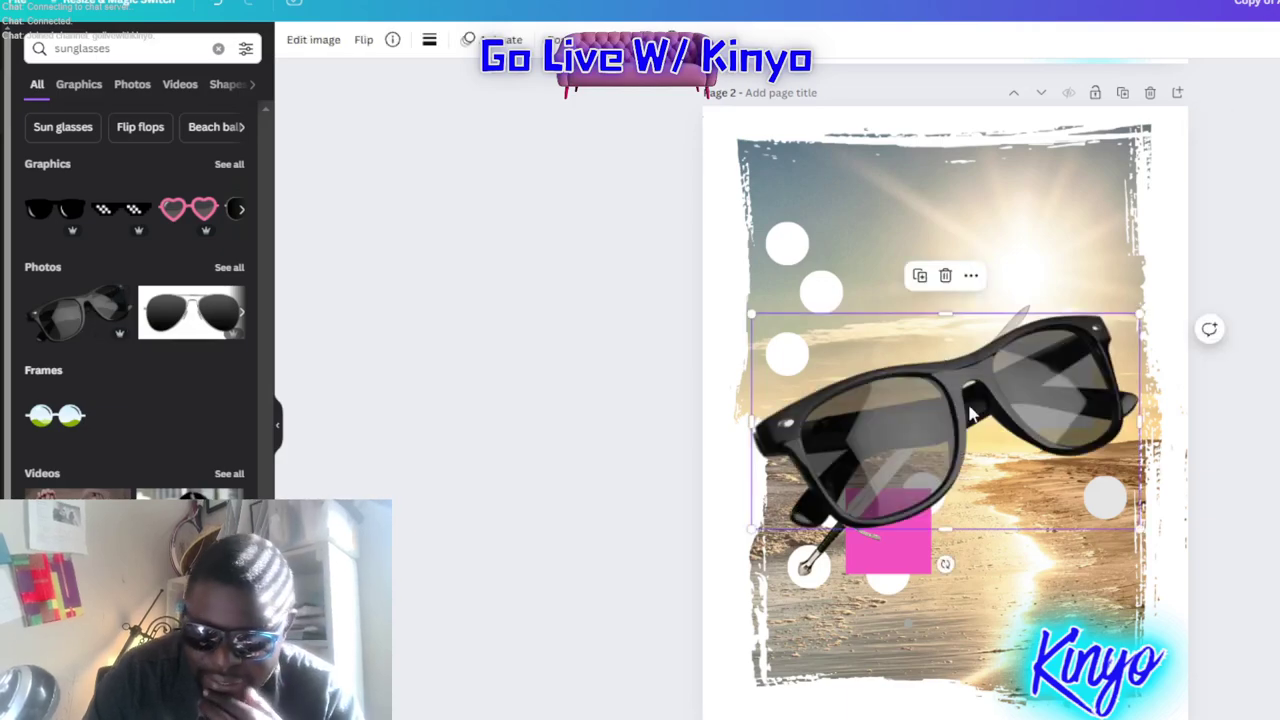
Shrink the sunglasses and place them in the upper middle, atop the sword's blade
right_click(980, 347)
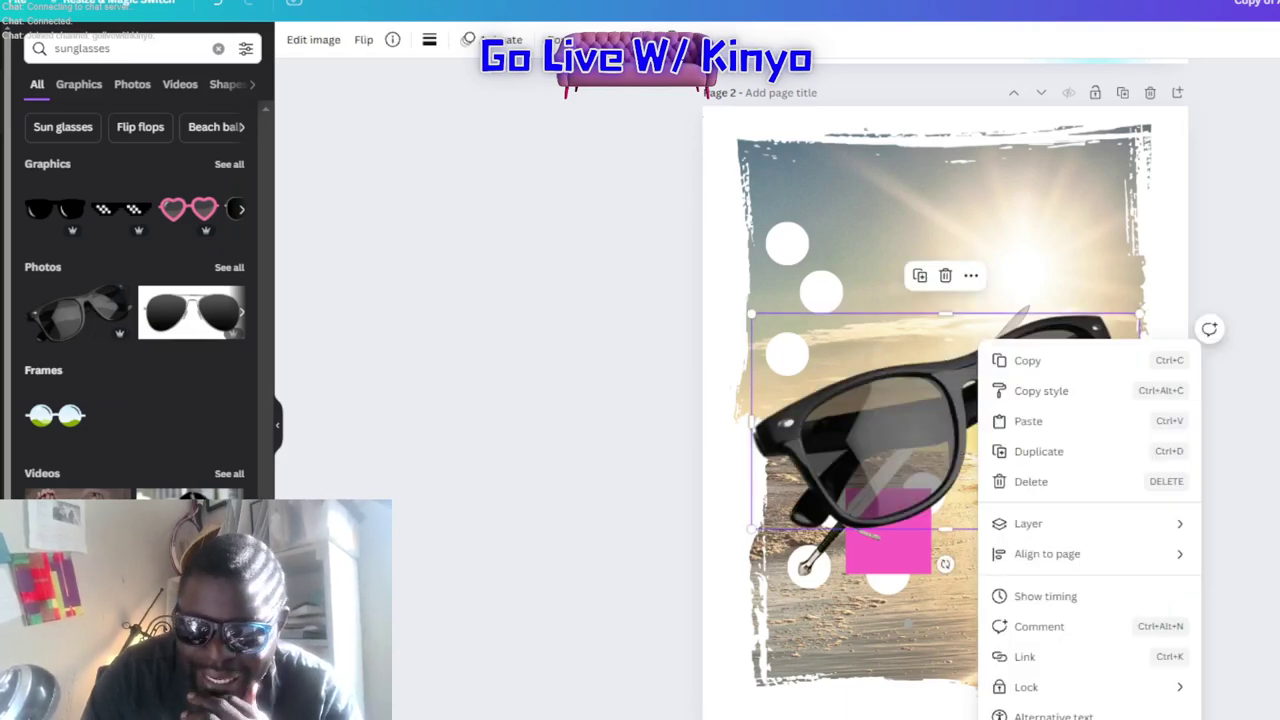
key("Escape")
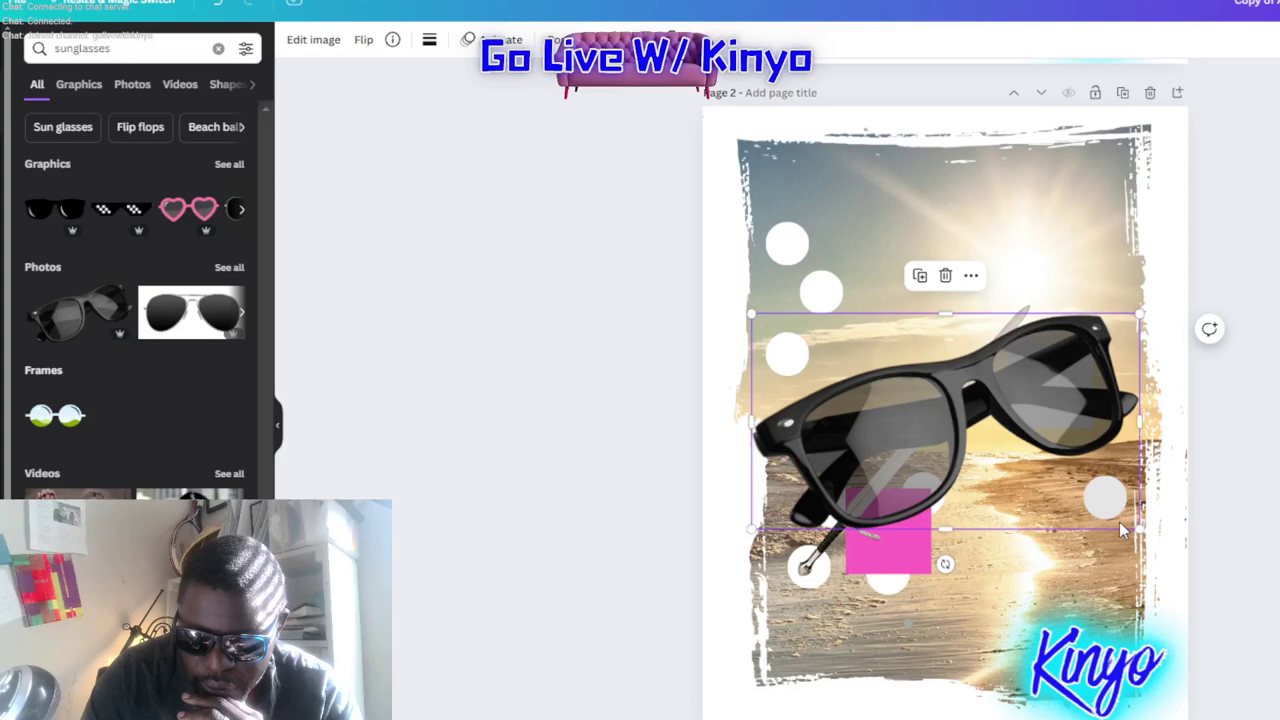
right_click(1037, 463)
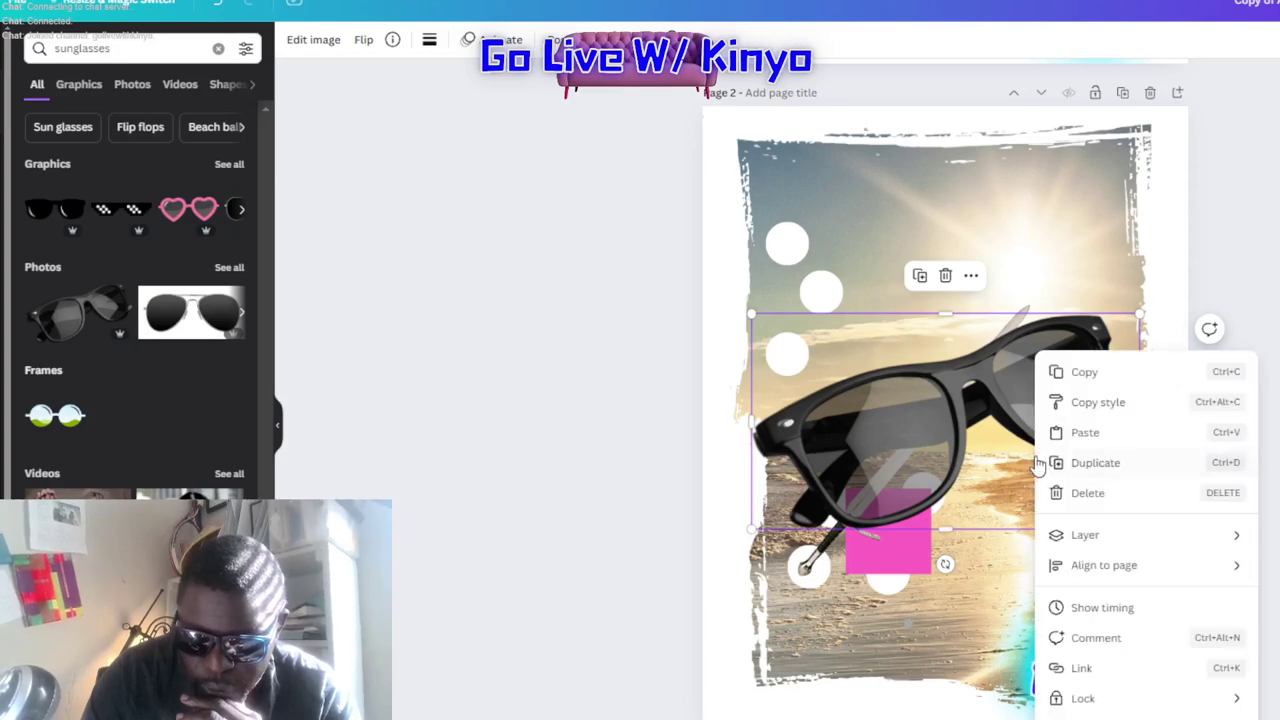
key("Escape")
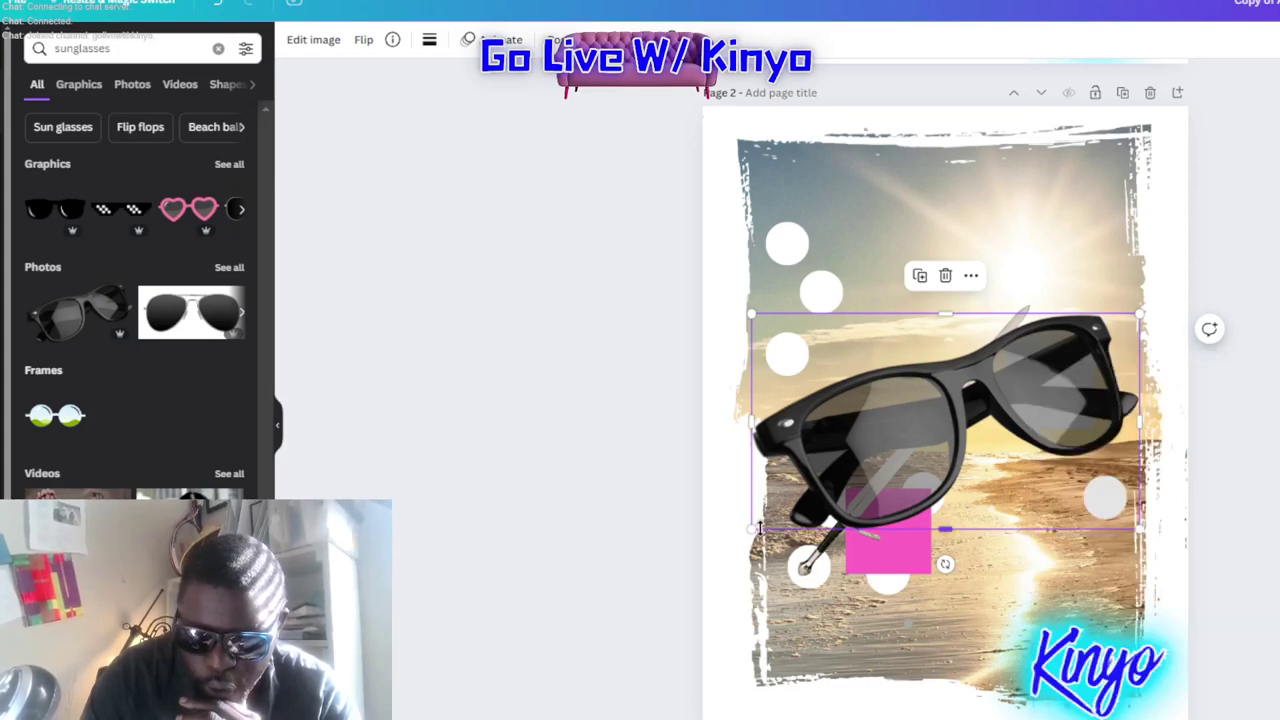
left_click_drag(750, 530, 870, 463)
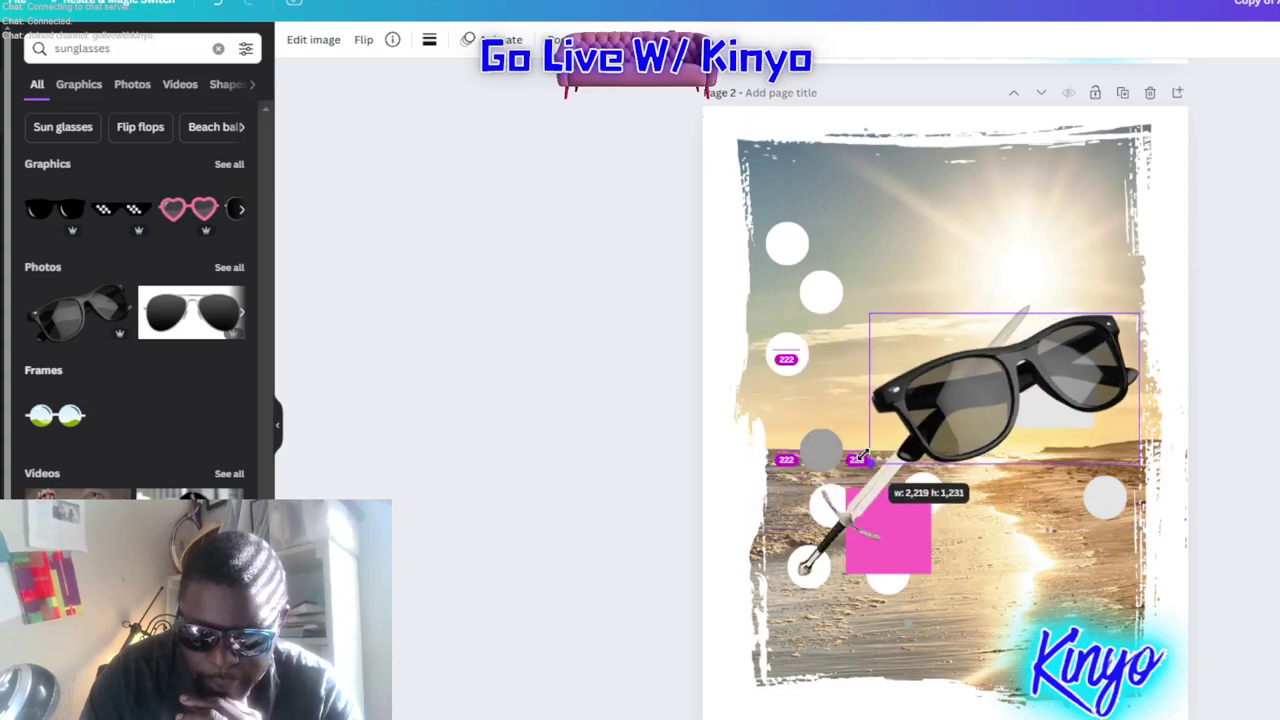
left_click_drag(971, 423, 874, 347)
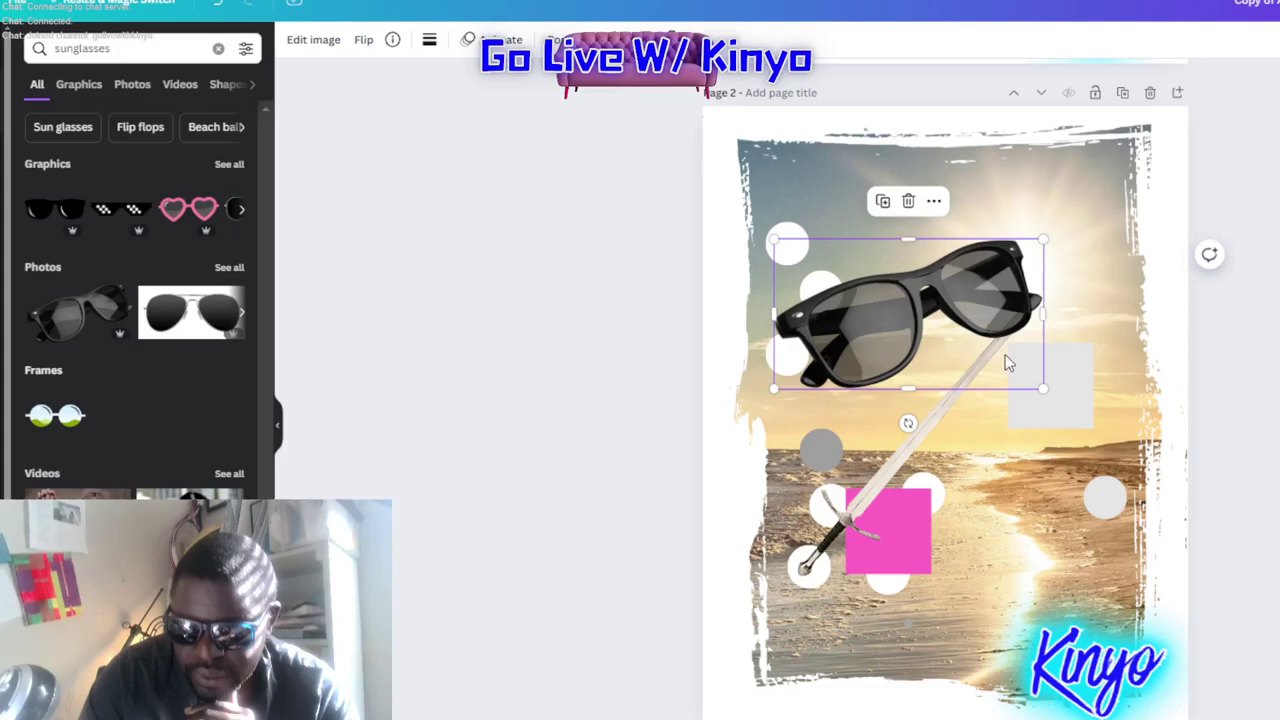
key("Escape")
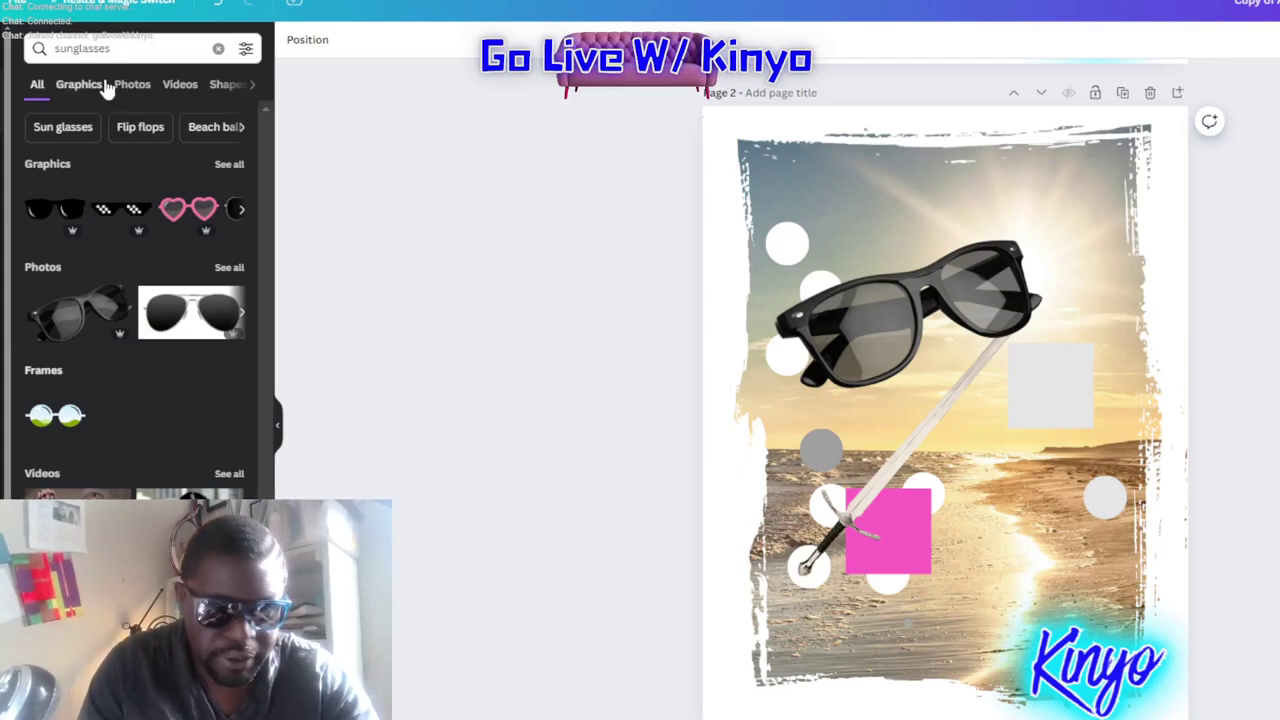
Search elements for 'journal' and browse the Photos results
left_click(113, 50)
double_click(113, 50)
type("jou")
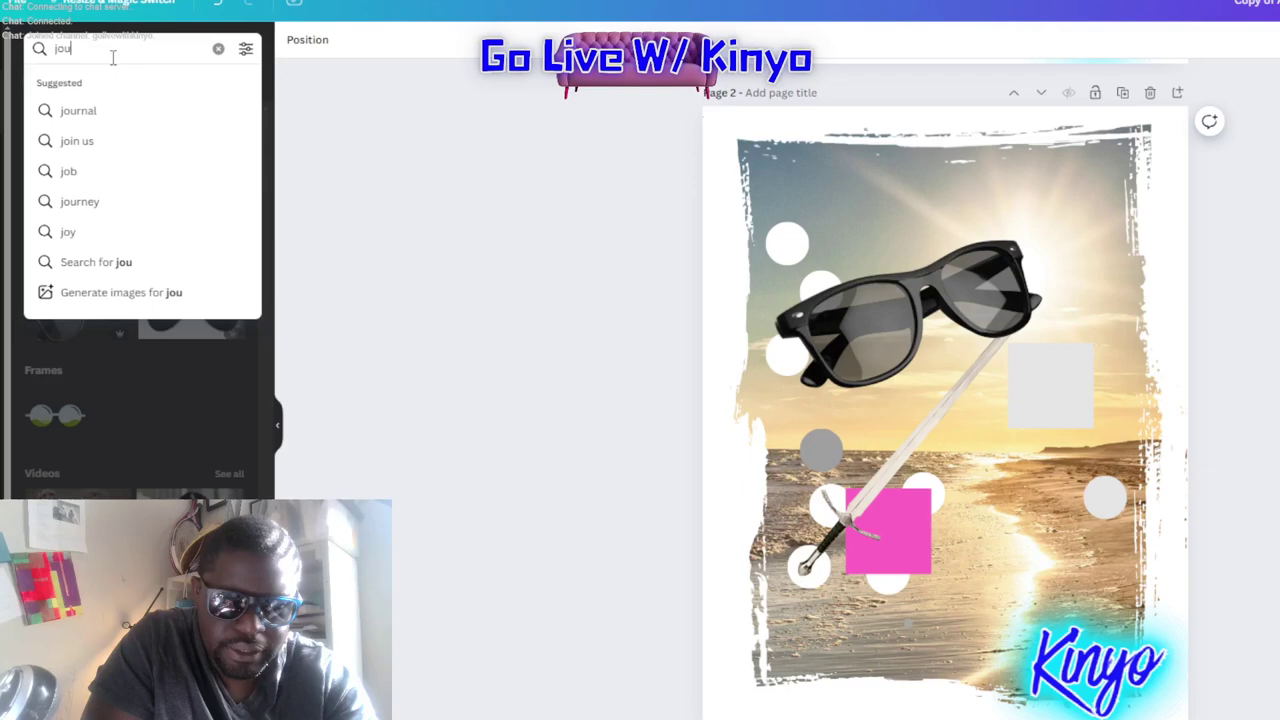
type("rnal")
key("Return")
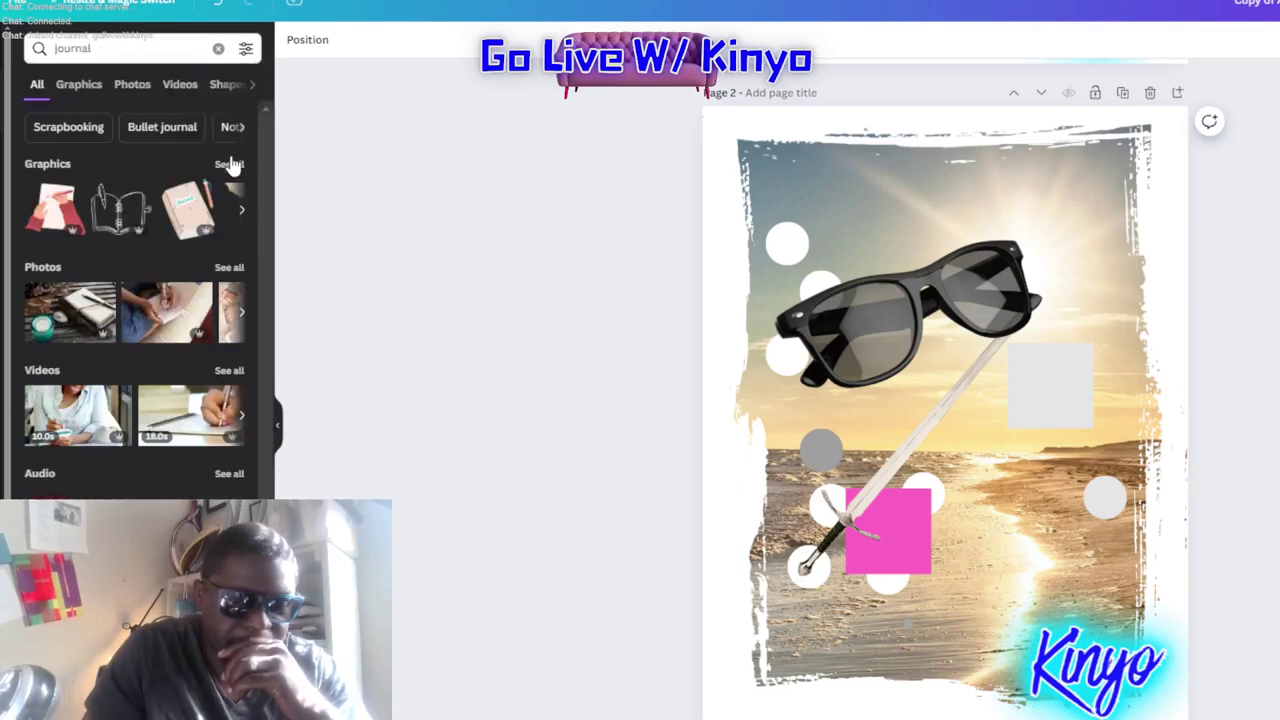
left_click(145, 86)
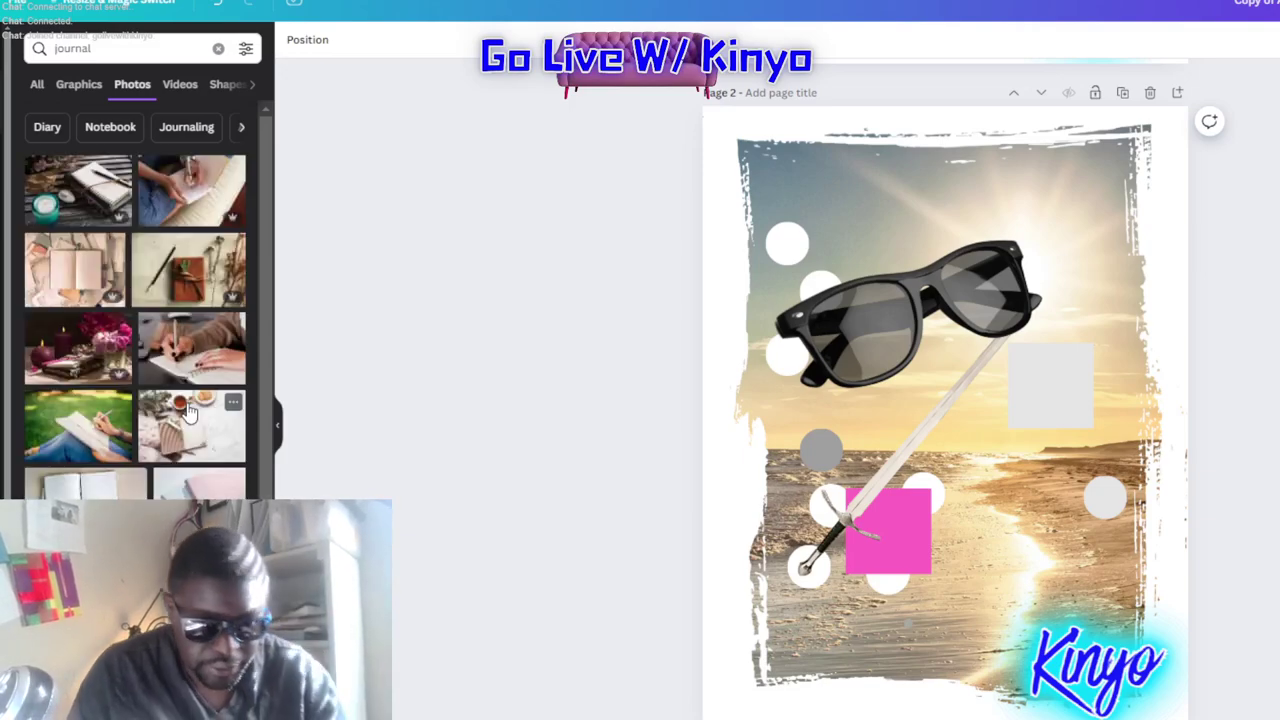
scroll(187, 410, "down", 4)
scroll(186, 412, "up", 5)
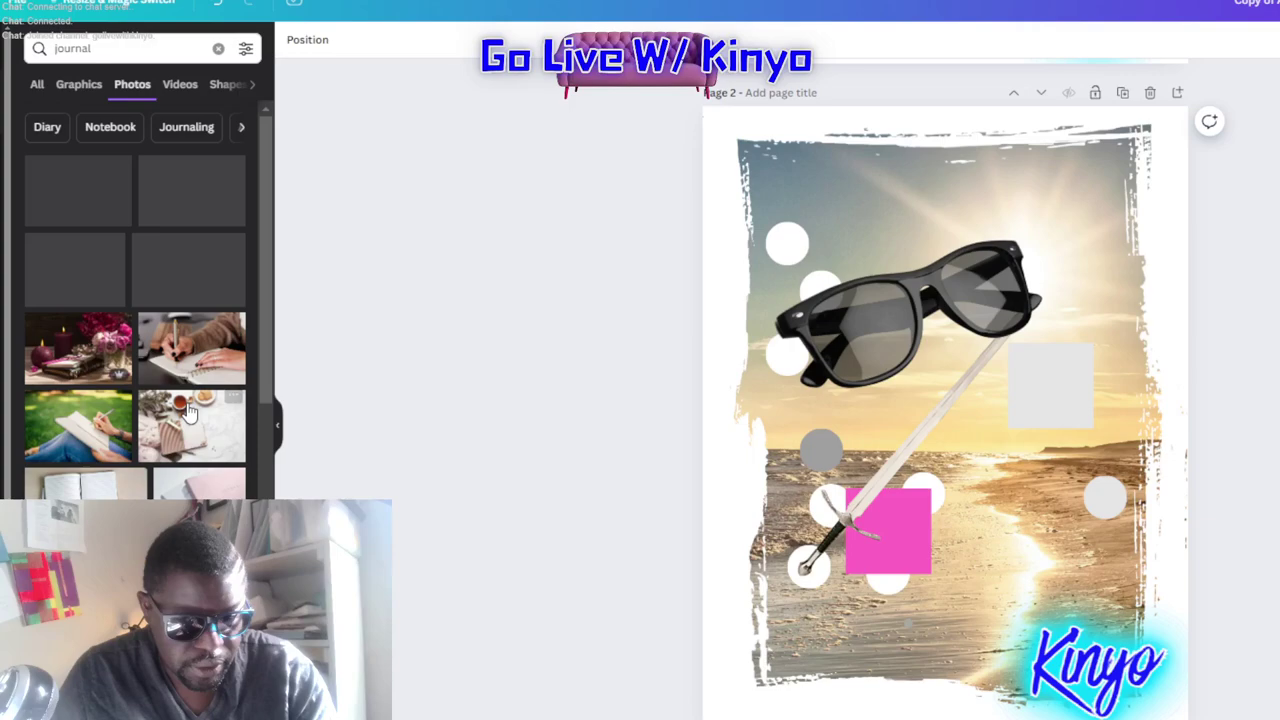
Try a 'book' search, then search 'journal' again and browse its Graphics results
double_click(136, 47)
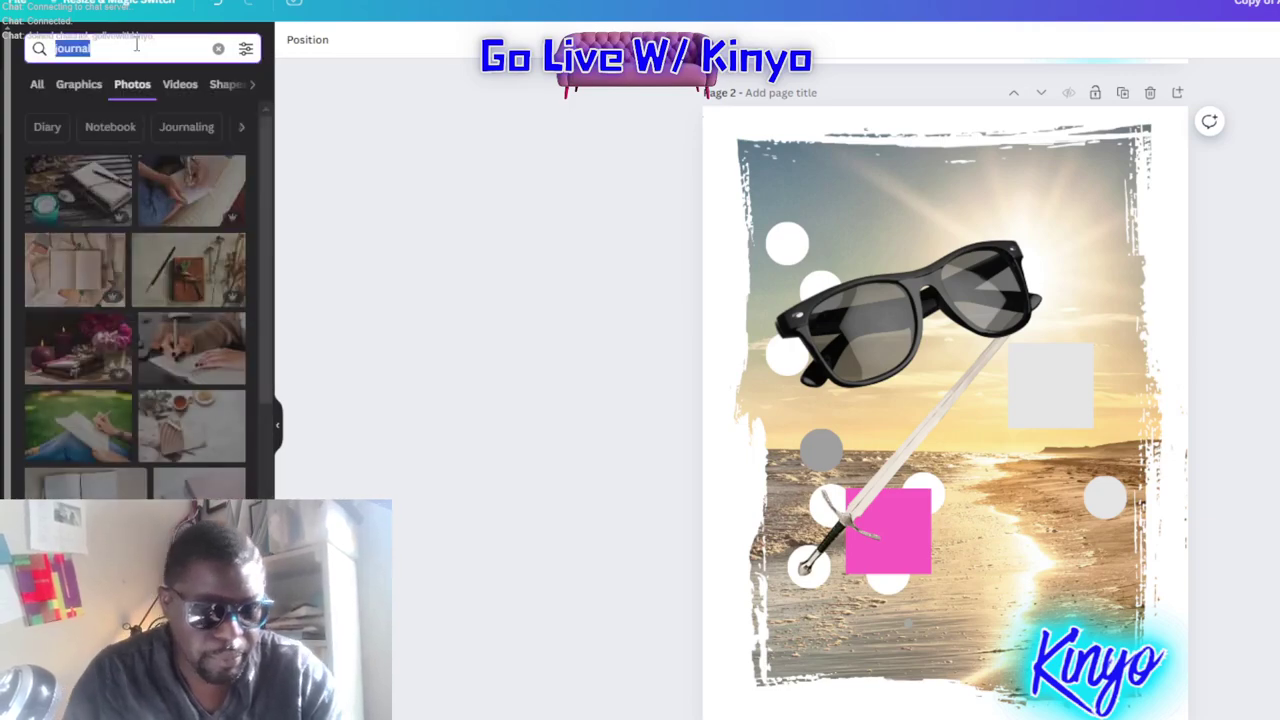
type("book")
key("Return")
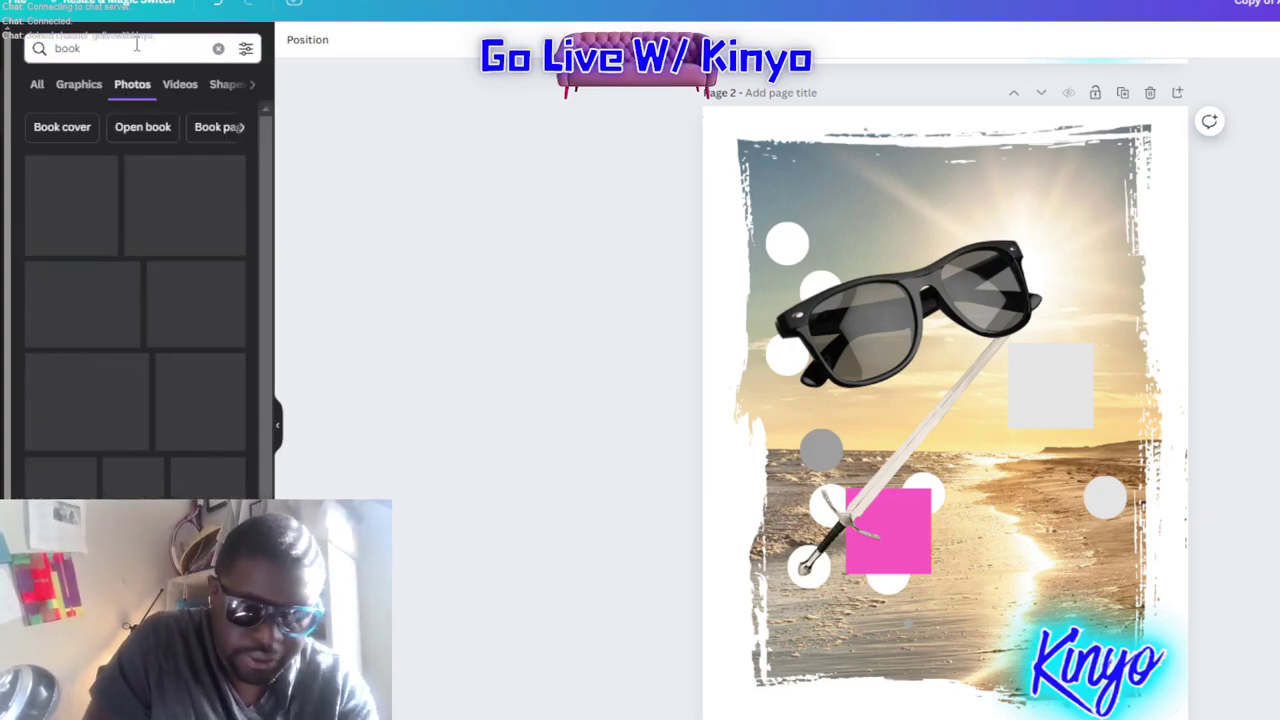
mouse_move(186, 256)
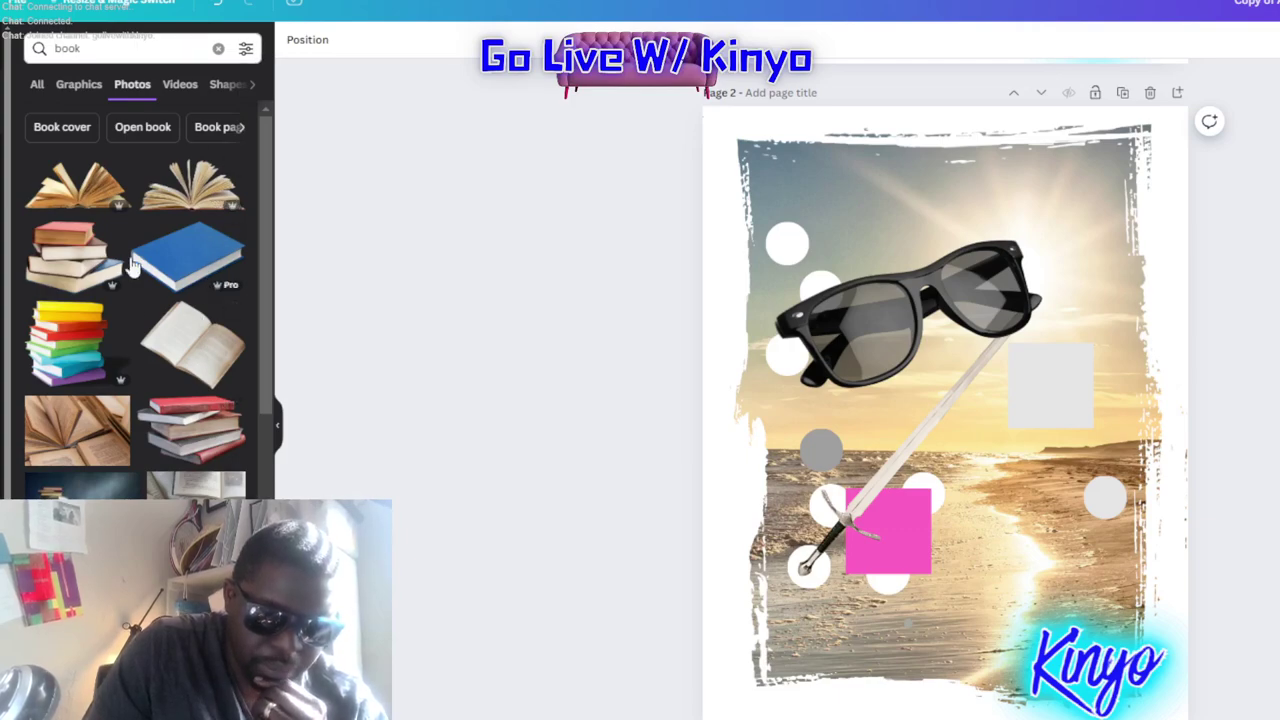
double_click(89, 47)
type("j")
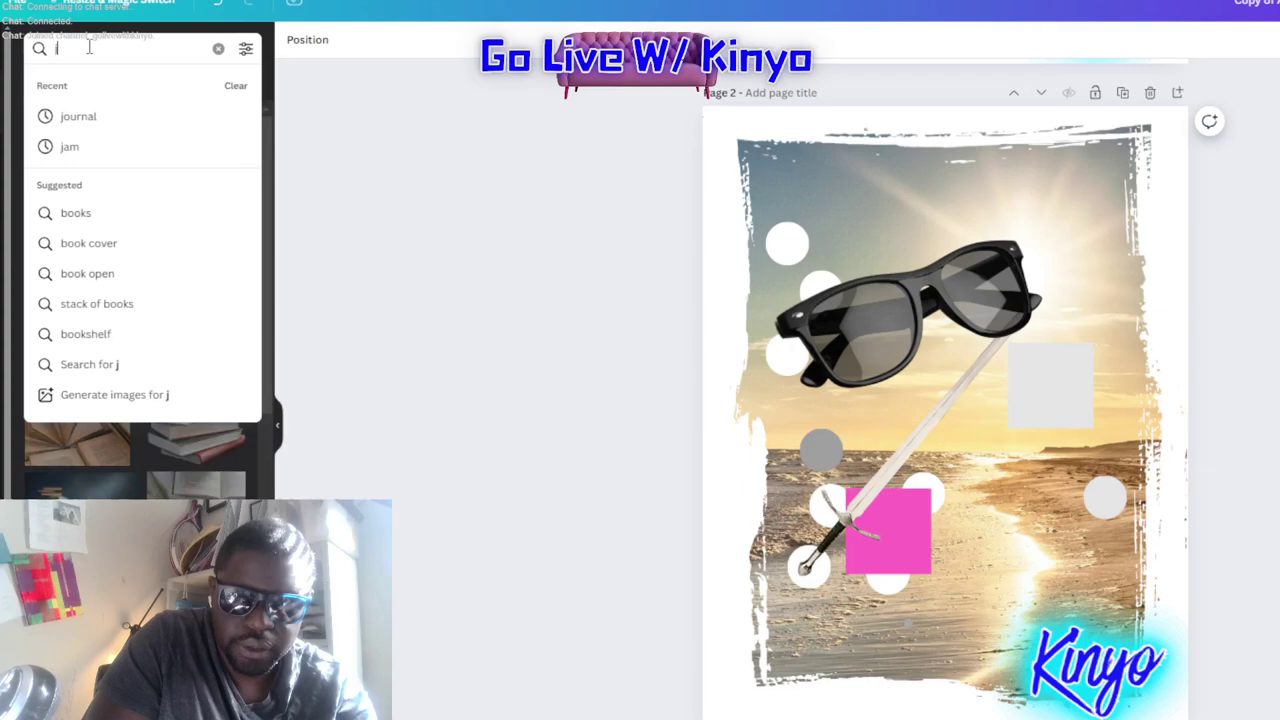
type("ournal")
key("Return")
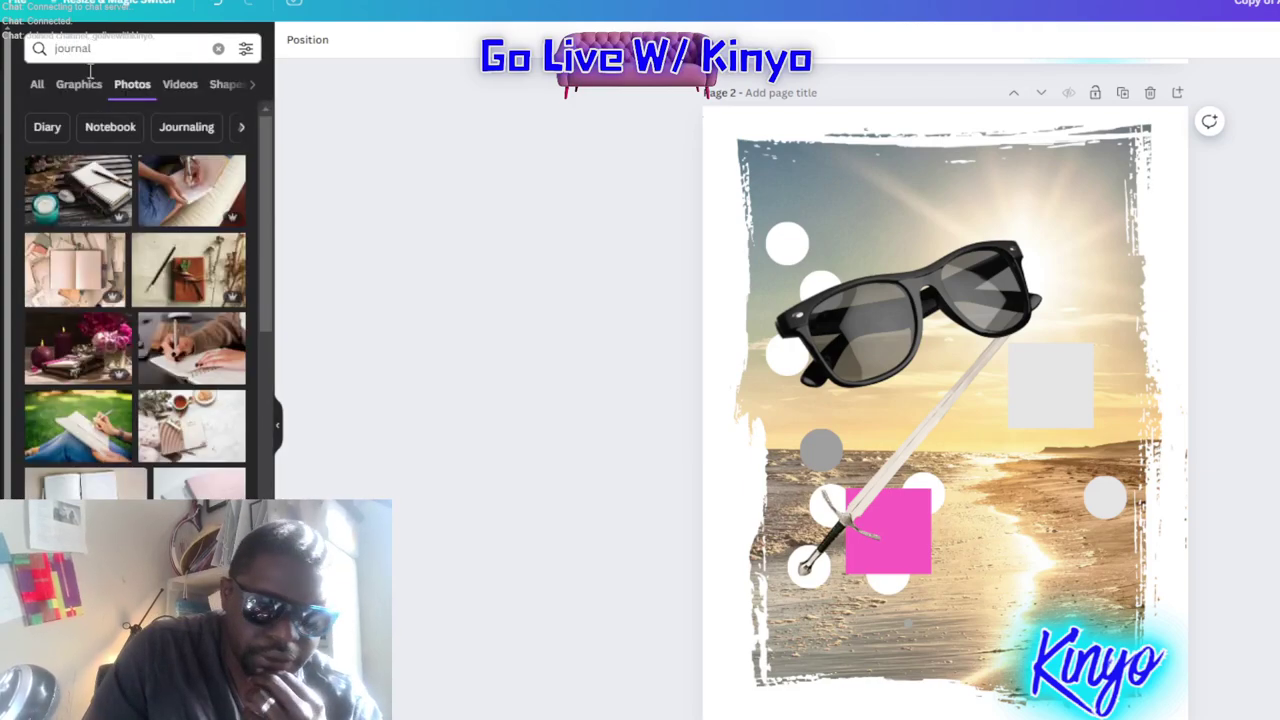
left_click(83, 100)
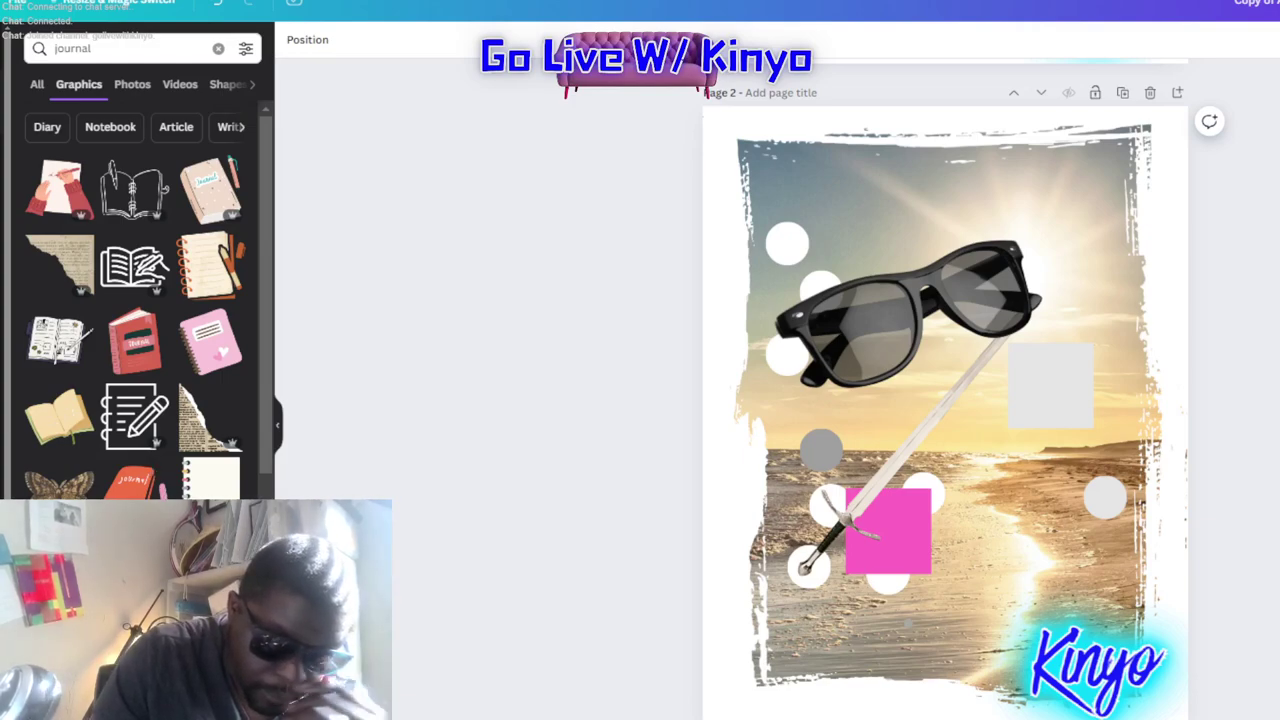
scroll(135, 300, "down", 2)
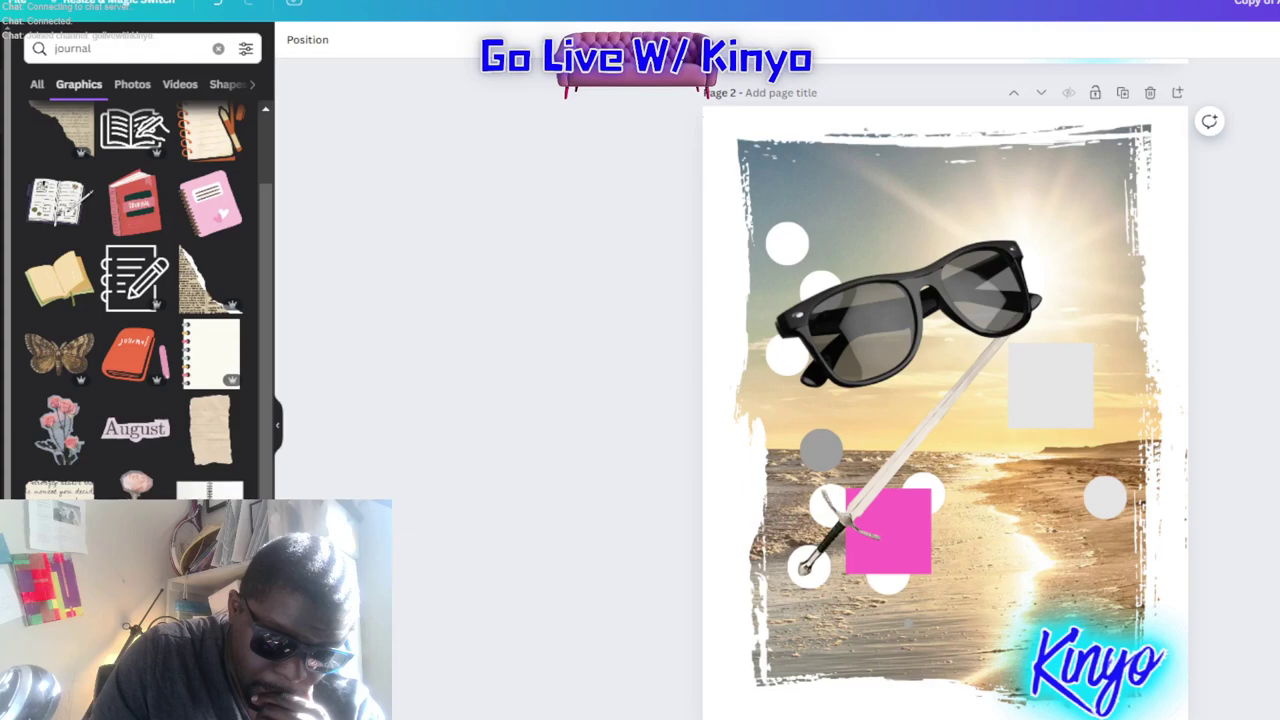
scroll(135, 300, "down", 3)
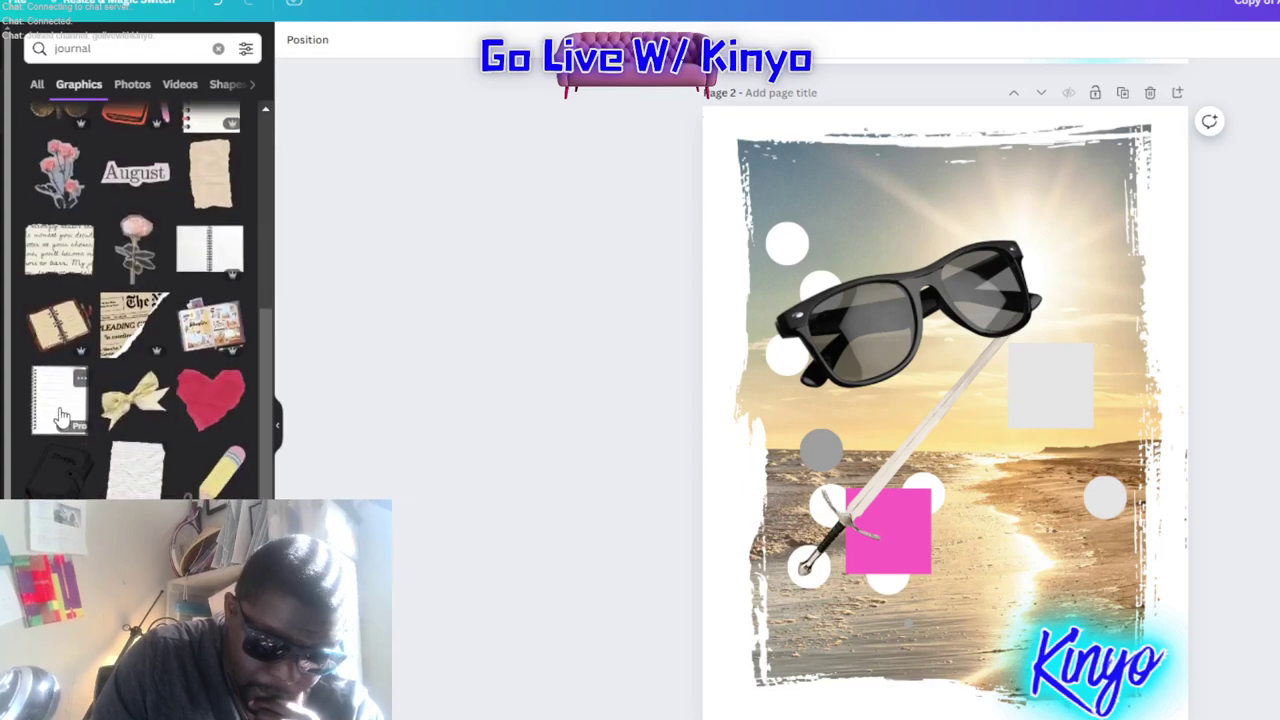
Add the spiral notebook graphic, shrink it down, and place it at the lower right
left_click(60, 418)
left_click_drag(965, 400, 1001, 457)
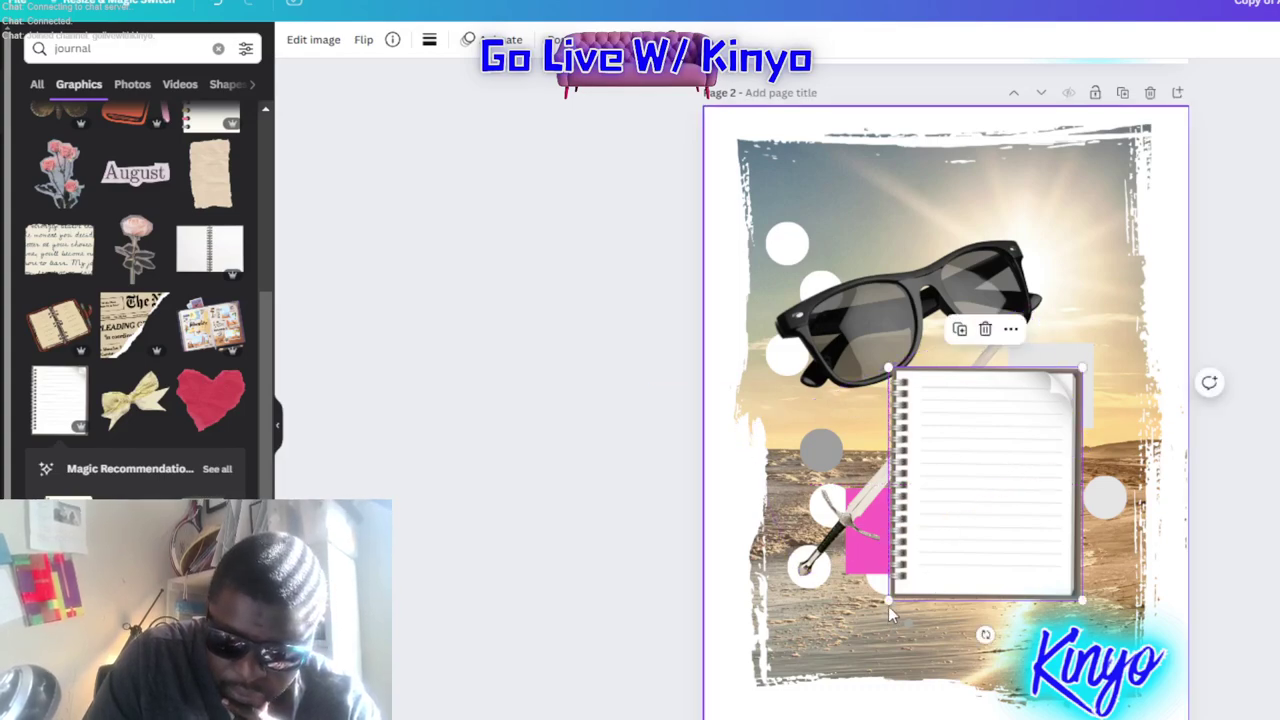
right_click(980, 523)
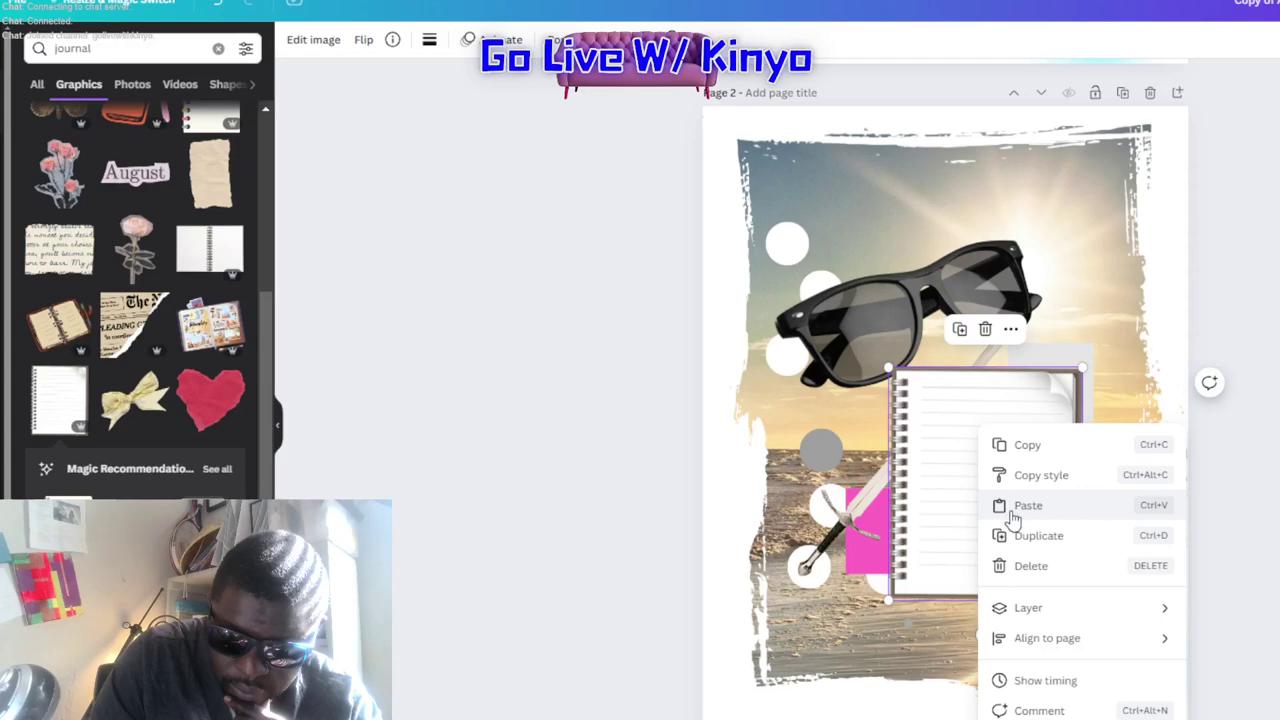
left_click(1265, 478)
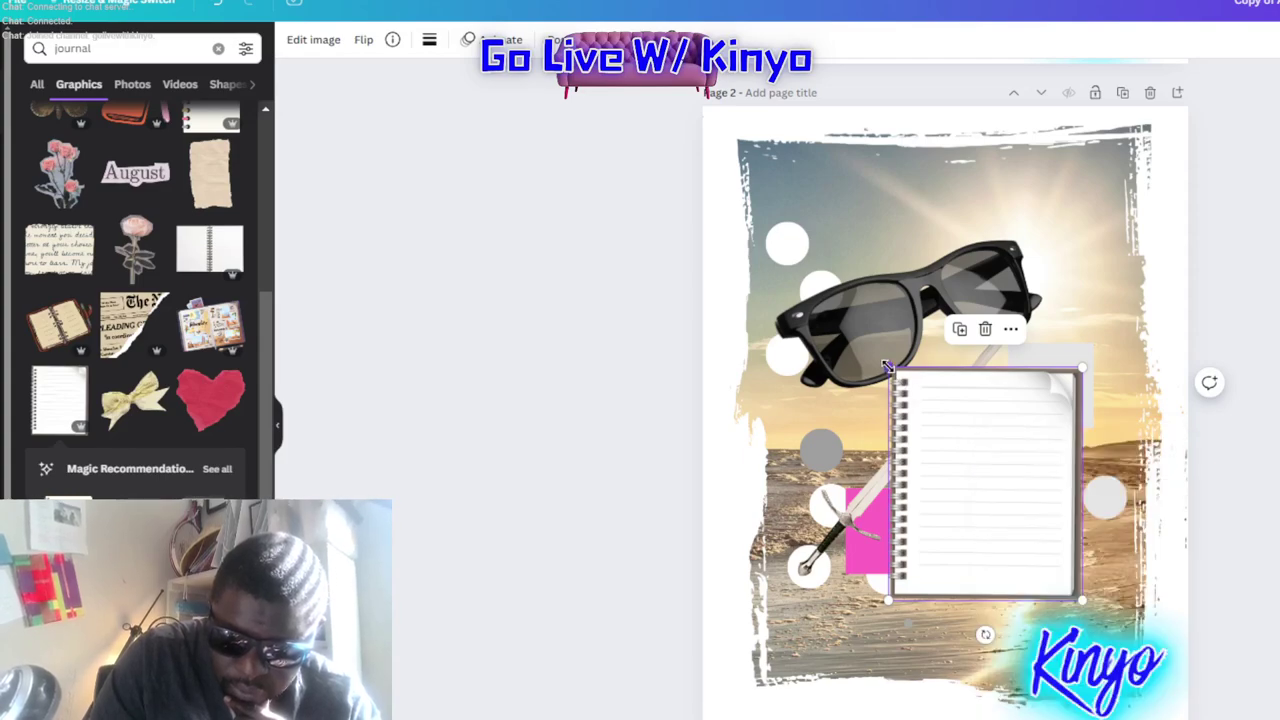
left_click_drag(890, 370, 984, 444)
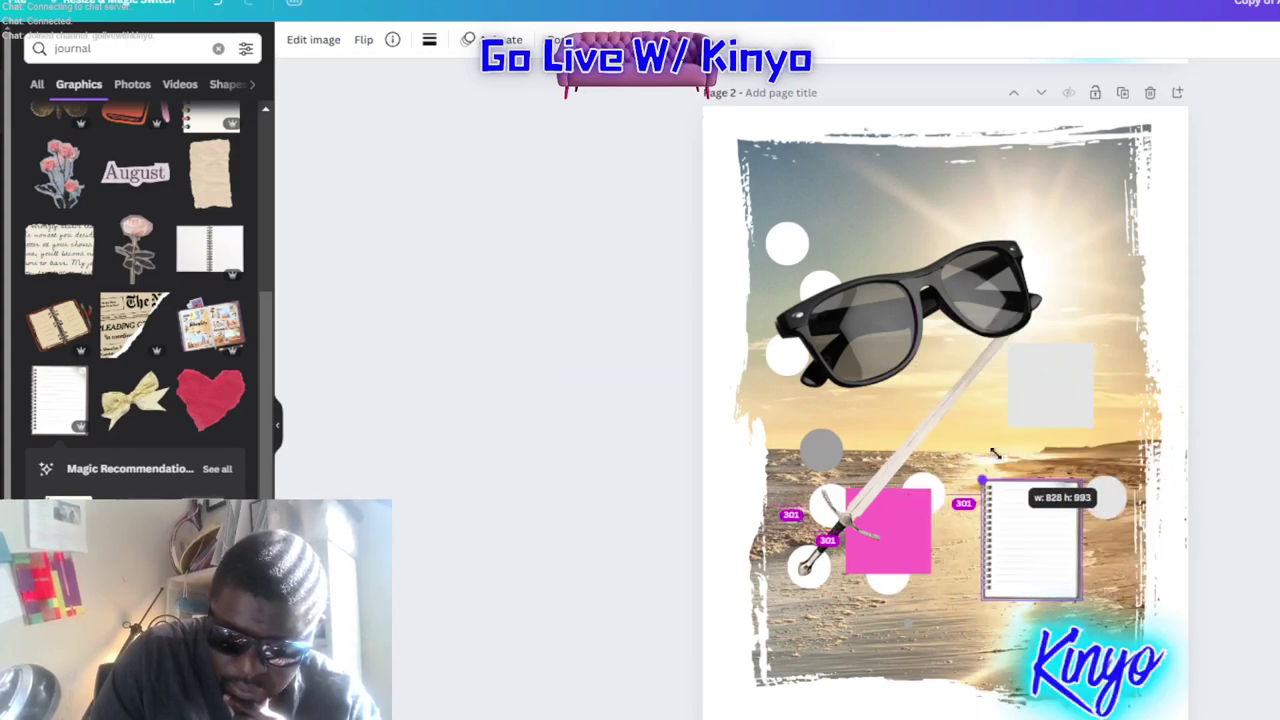
mouse_move(1025, 530)
left_mouse_down()
mouse_move(986, 556)
mouse_move(1018, 478)
left_mouse_up()
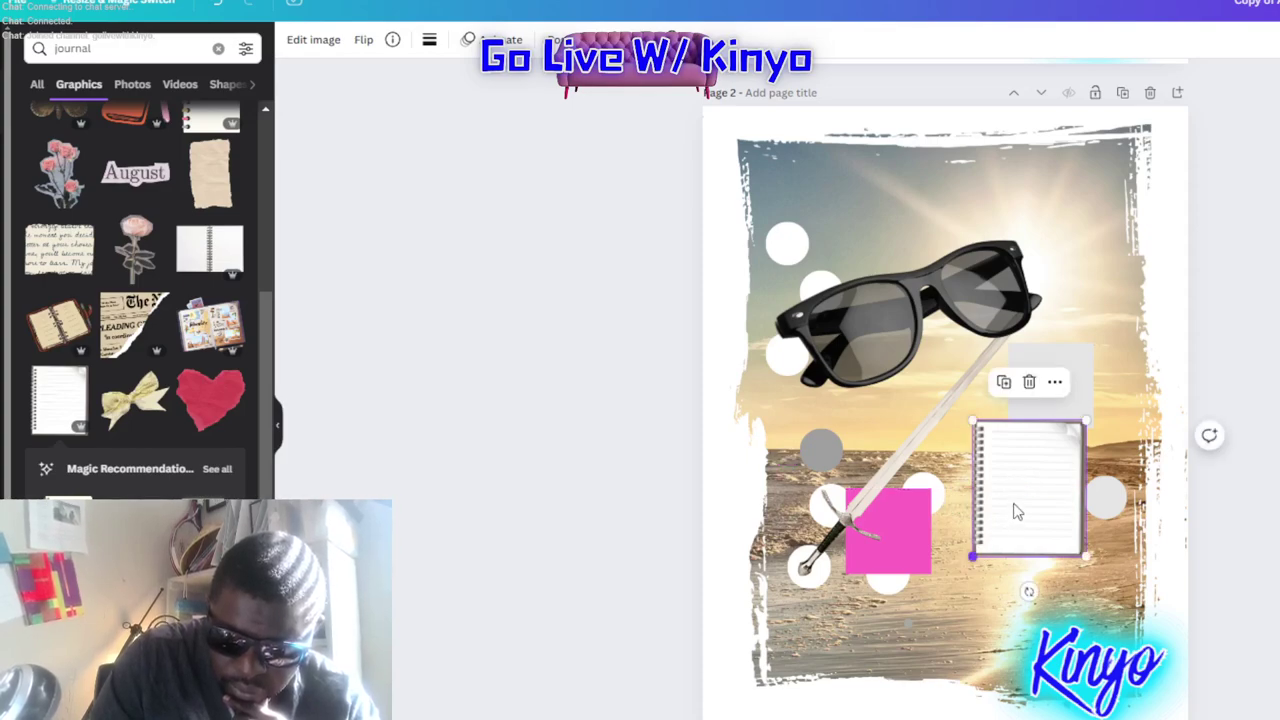
right_click(1011, 510)
left_click(979, 561)
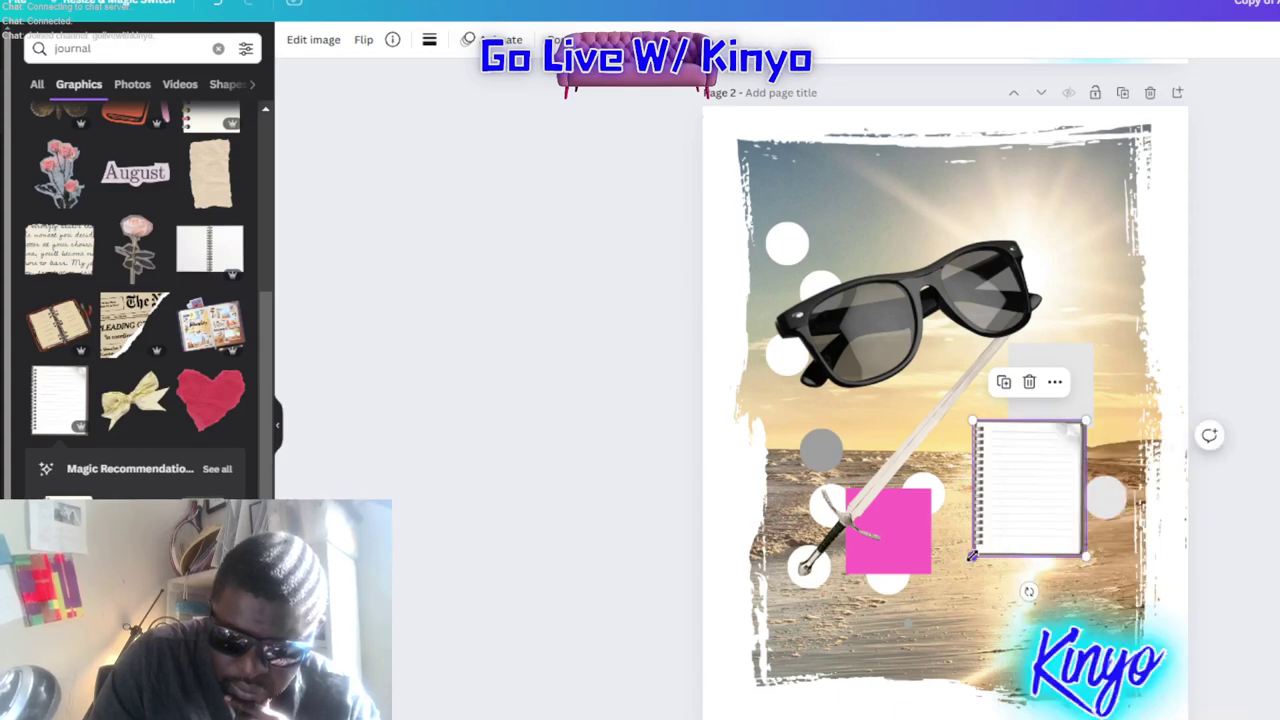
mouse_move(975, 557)
left_mouse_down()
mouse_move(1025, 487)
mouse_move(1010, 513)
mouse_move(1096, 453)
mouse_move(1082, 559)
mouse_move(1045, 517)
mouse_move(994, 545)
mouse_move(989, 586)
mouse_move(1063, 518)
mouse_move(1054, 494)
mouse_move(1051, 552)
mouse_move(1069, 556)
left_mouse_up()
key("Escape")
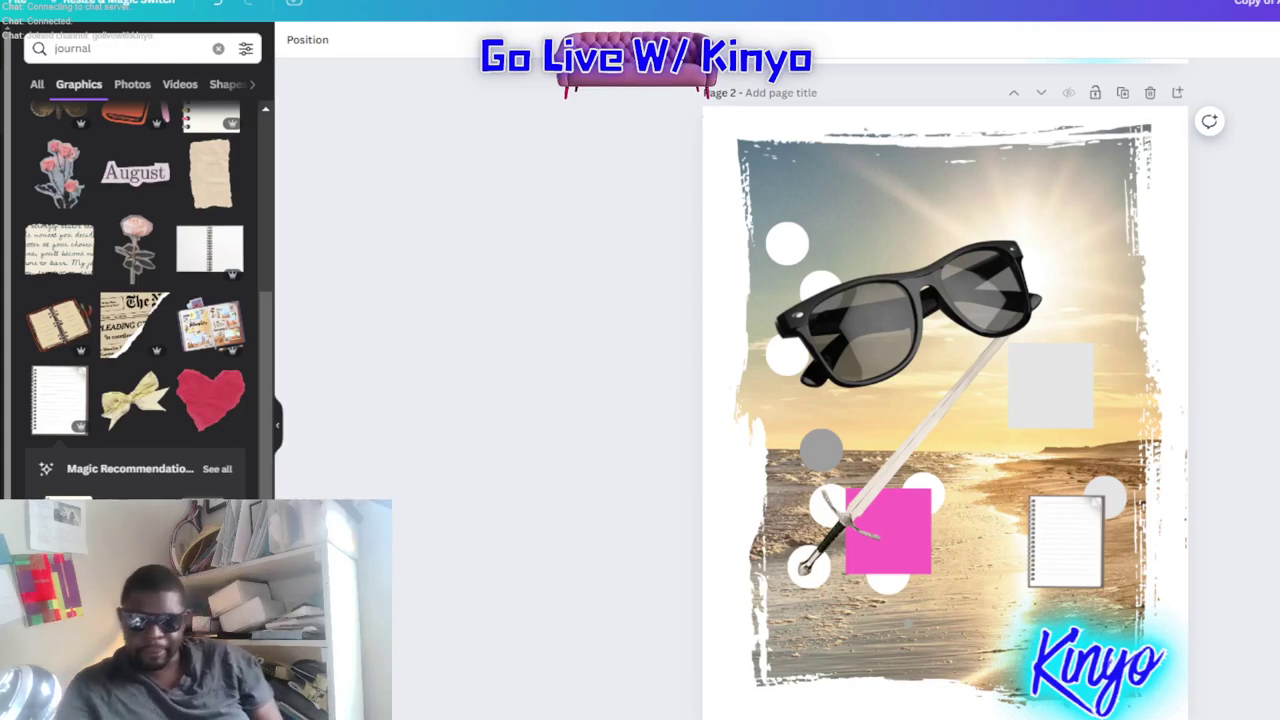
Send the notepad to the back, then forward one layer, and move it below the right grey circle
left_click_drag(1057, 537, 926, 342)
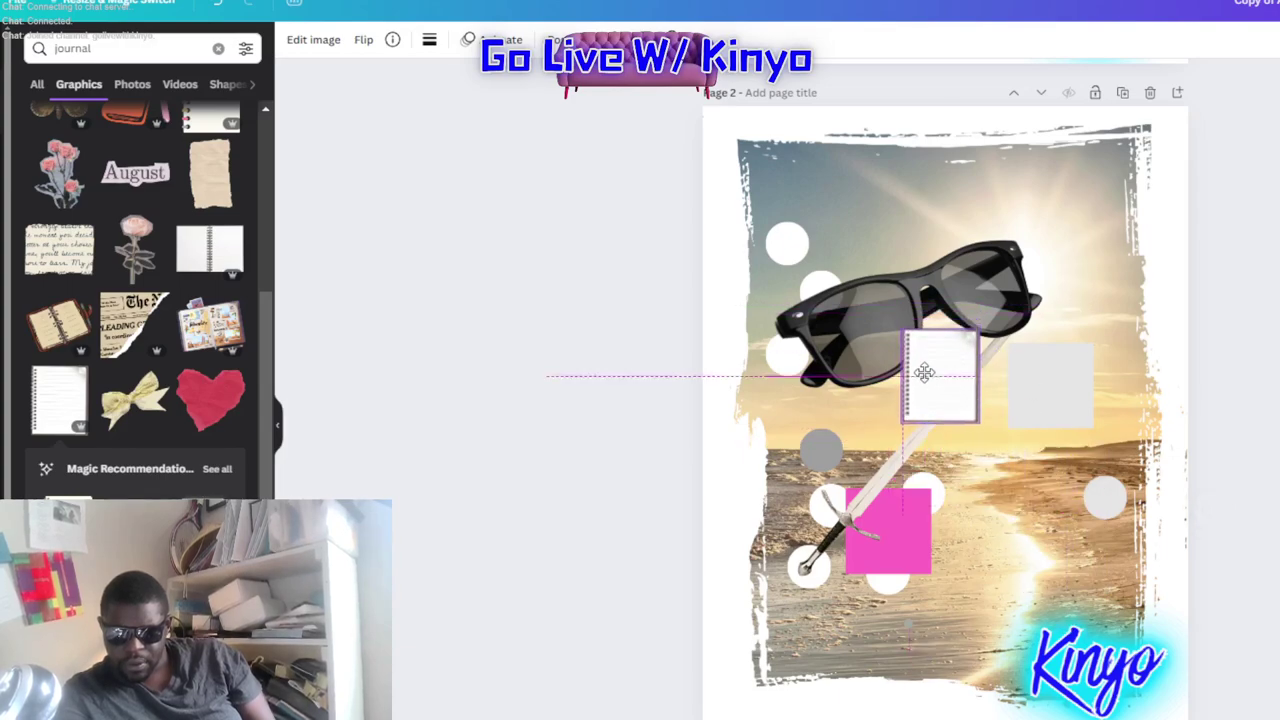
left_click_drag(926, 342, 925, 388)
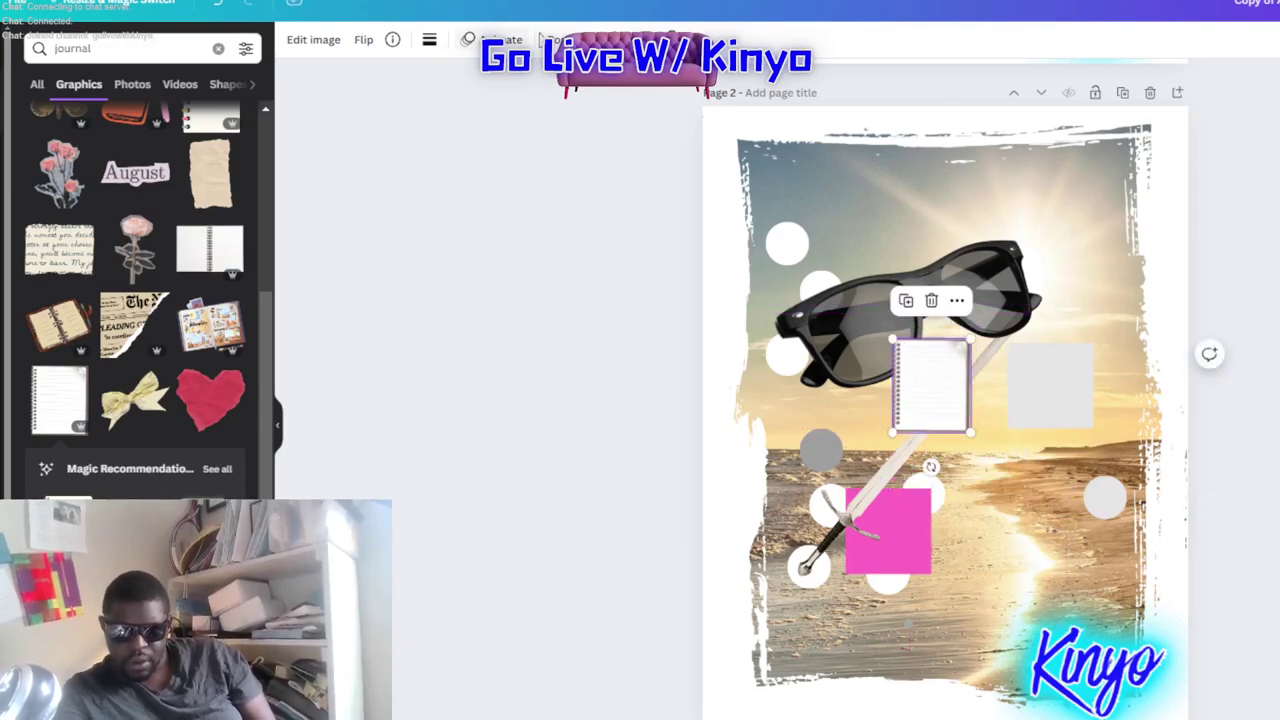
left_click(560, 40)
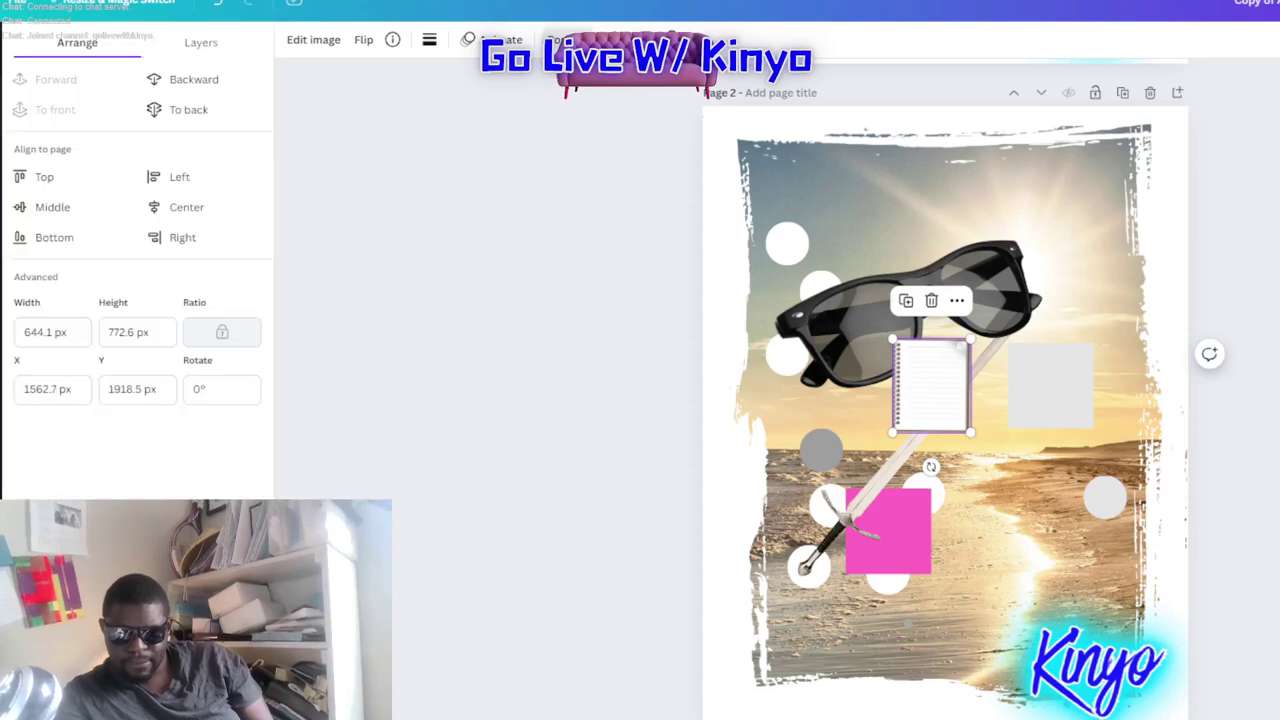
left_click(188, 110)
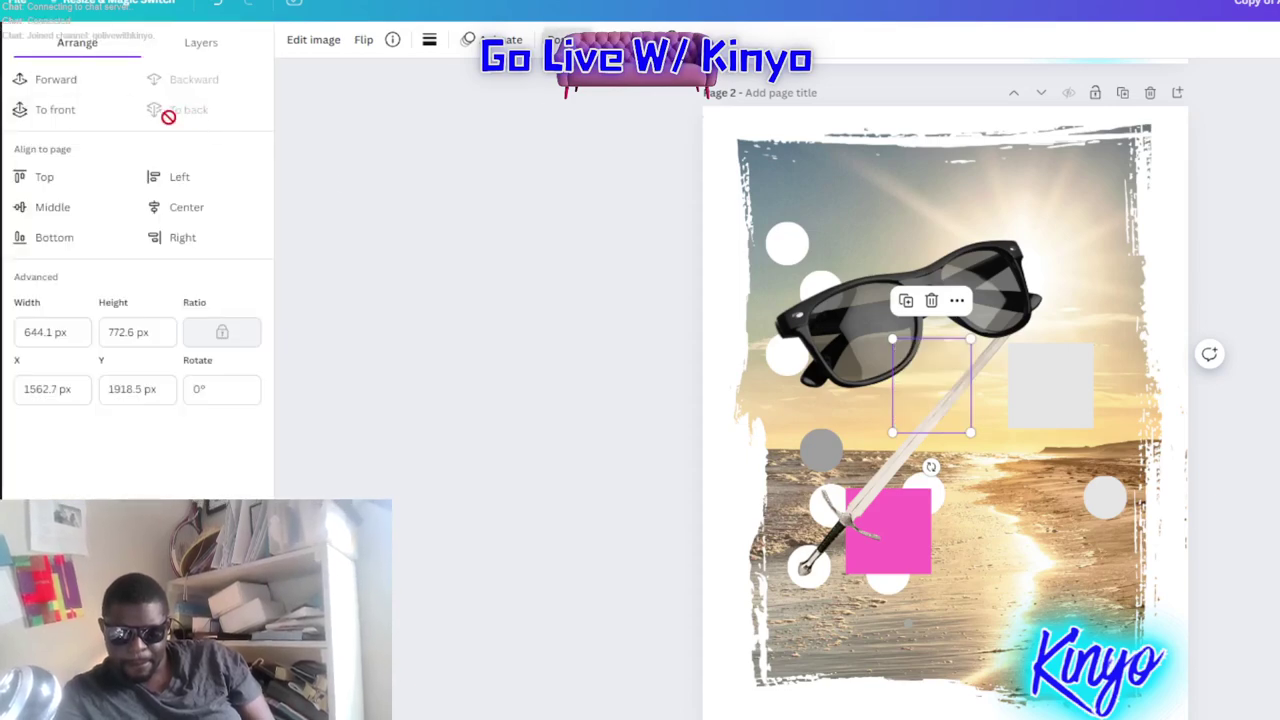
left_click(57, 82)
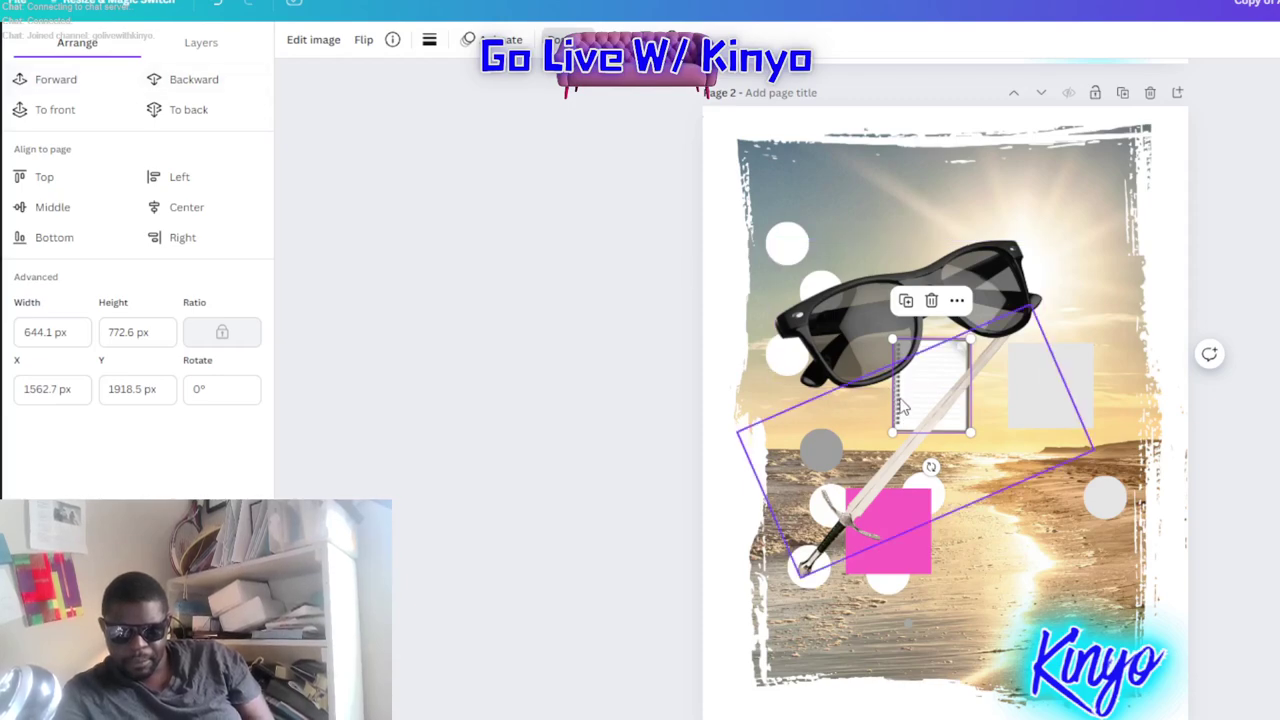
mouse_move(900, 410)
left_mouse_down()
mouse_move(933, 600)
mouse_move(972, 614)
mouse_move(960, 612)
mouse_move(1042, 560)
left_mouse_up()
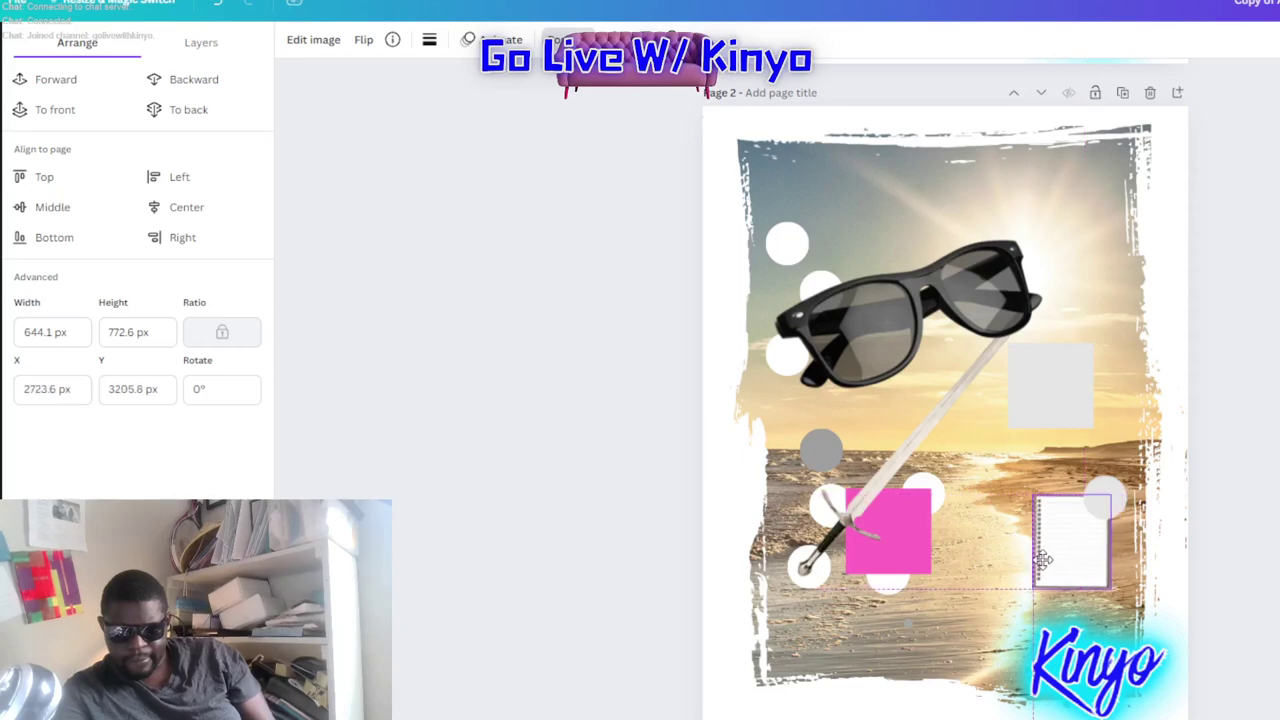
key("Escape")
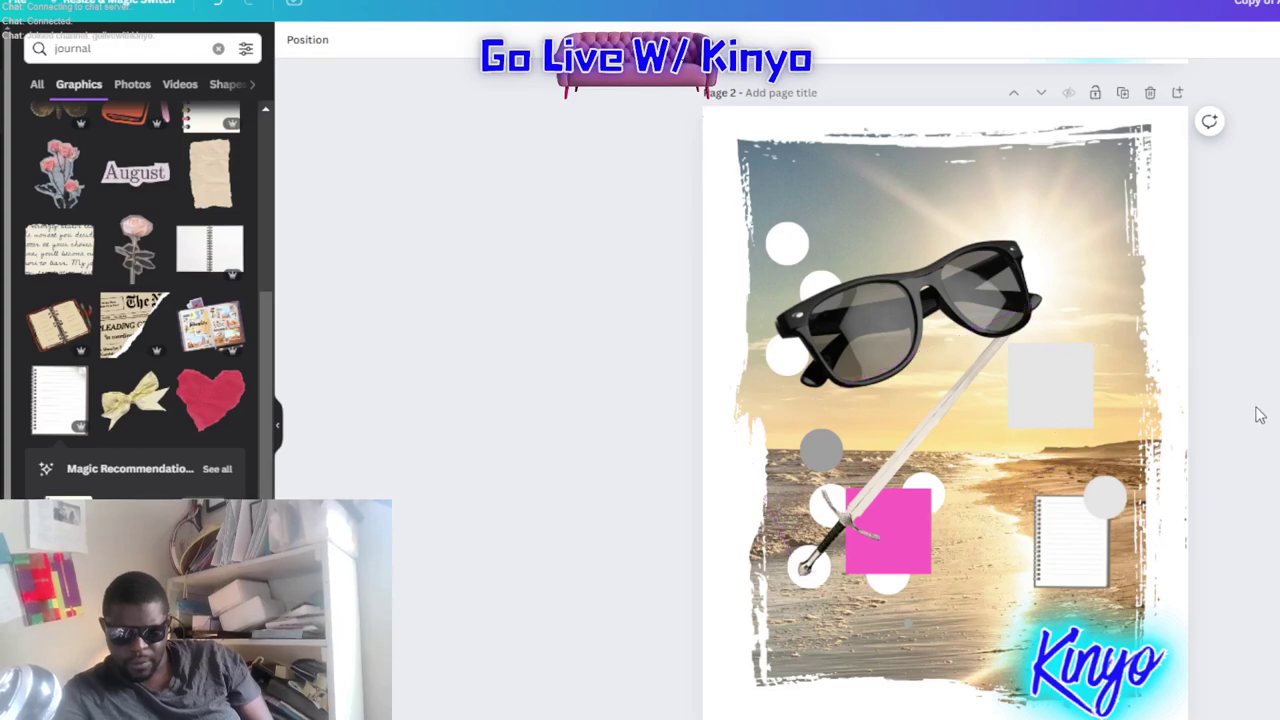
Duplicate the grey square to the bottom right corner and bring the copy to the front
left_click(1068, 374)
left_click(1074, 369)
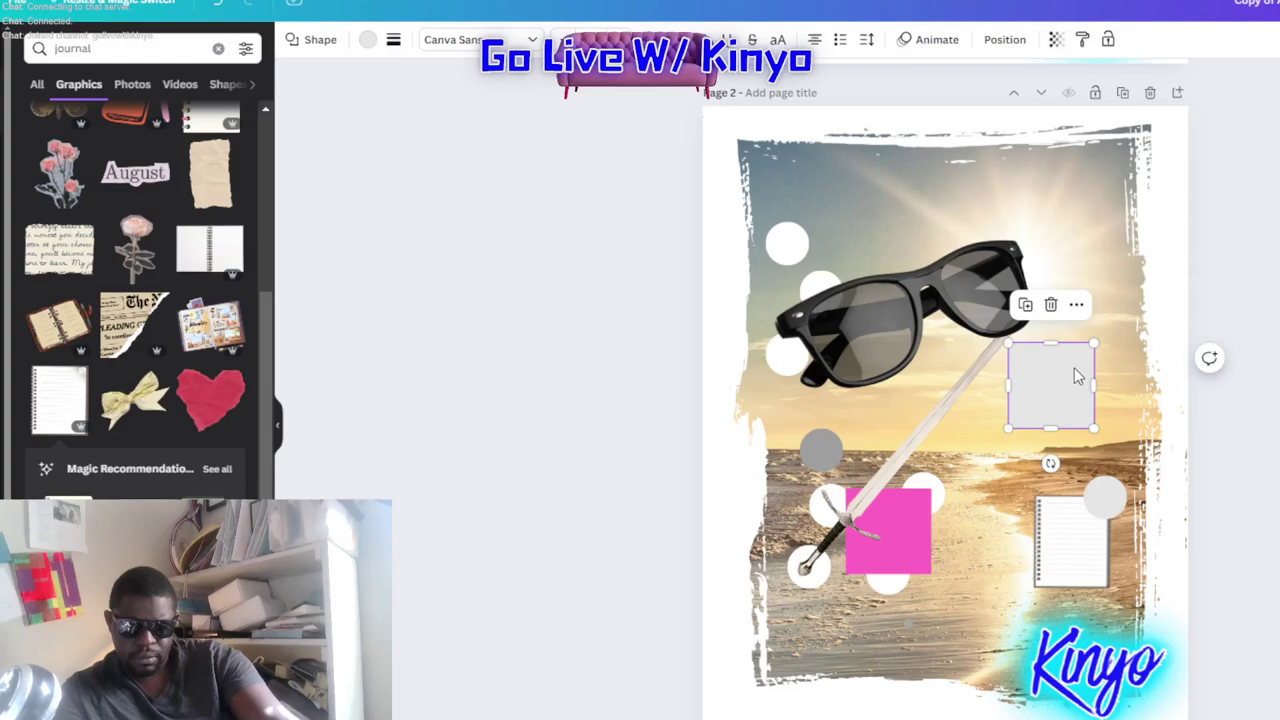
left_click_drag(1055, 400, 1062, 594)
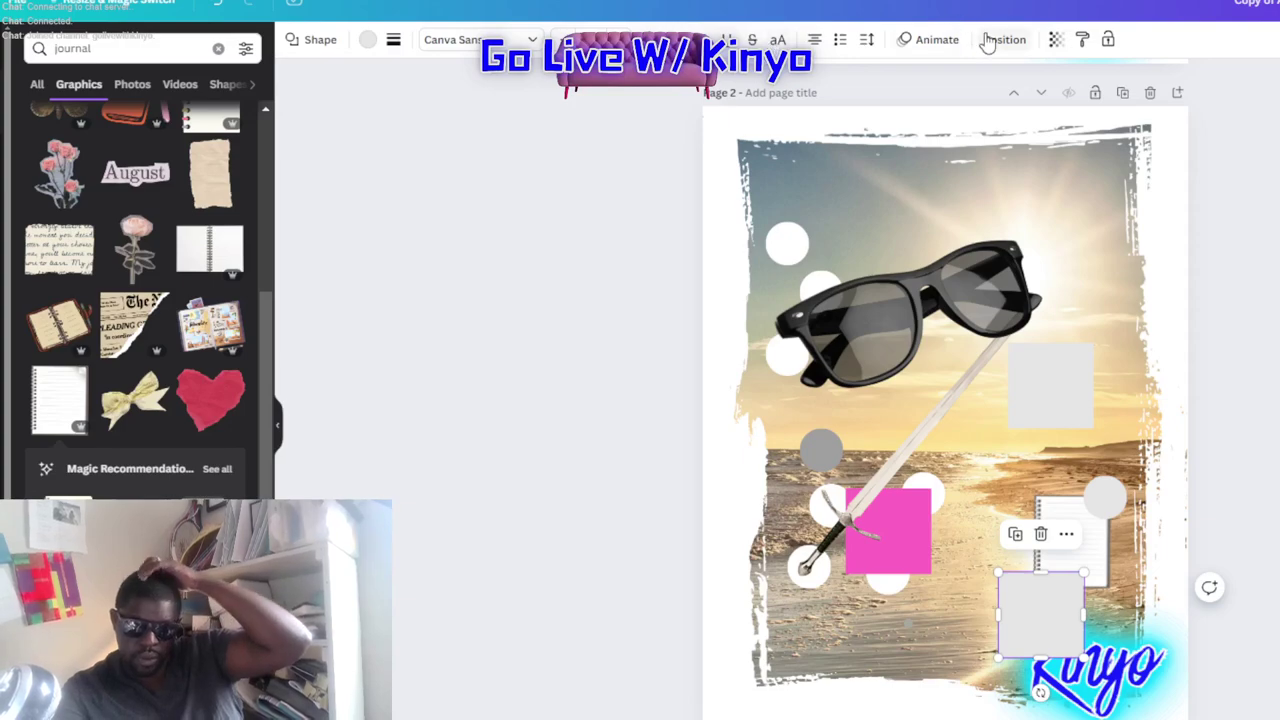
left_click(1004, 39)
left_click(178, 110)
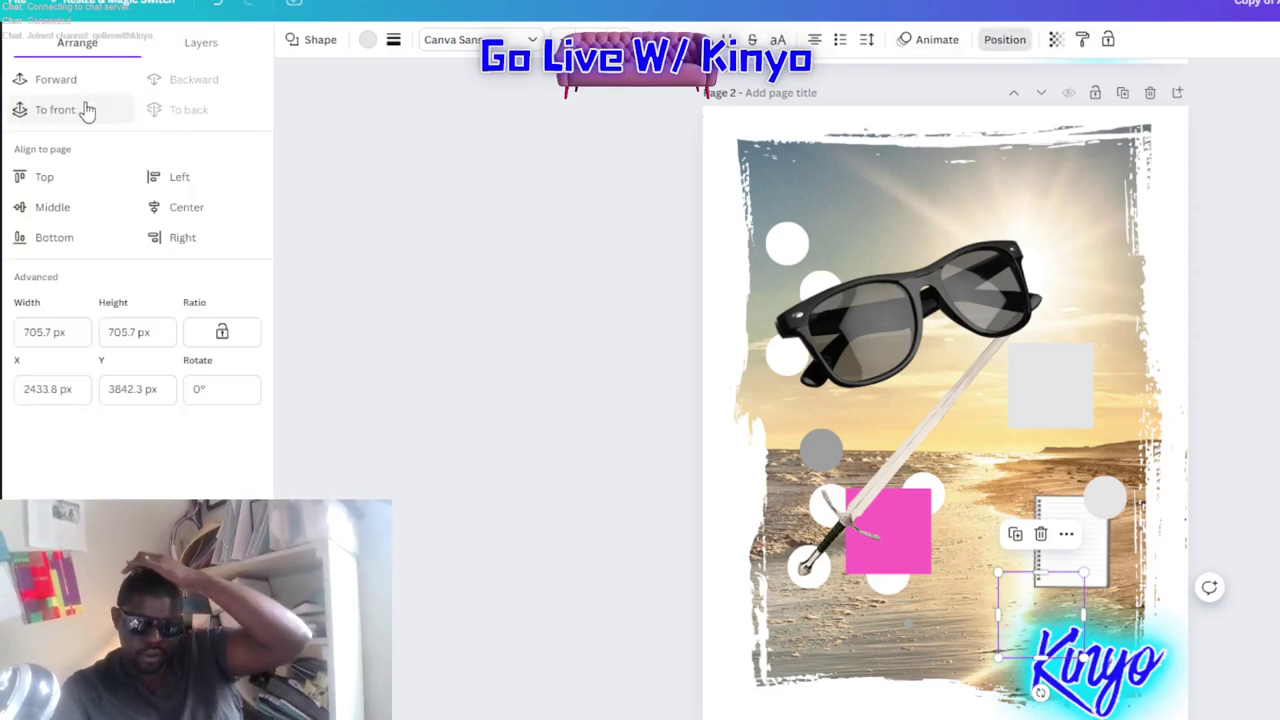
left_click(60, 109)
Colour the new square black and move it one layer forward over the notepad
left_click(368, 40)
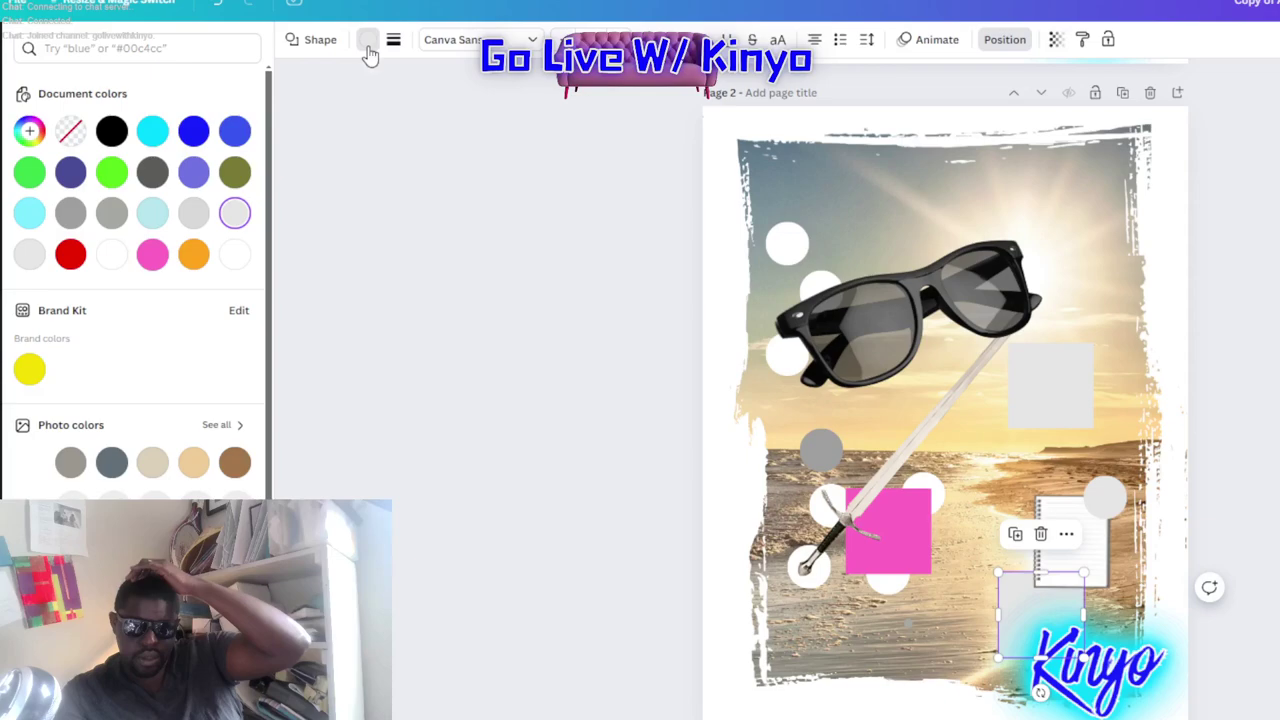
left_click(111, 136)
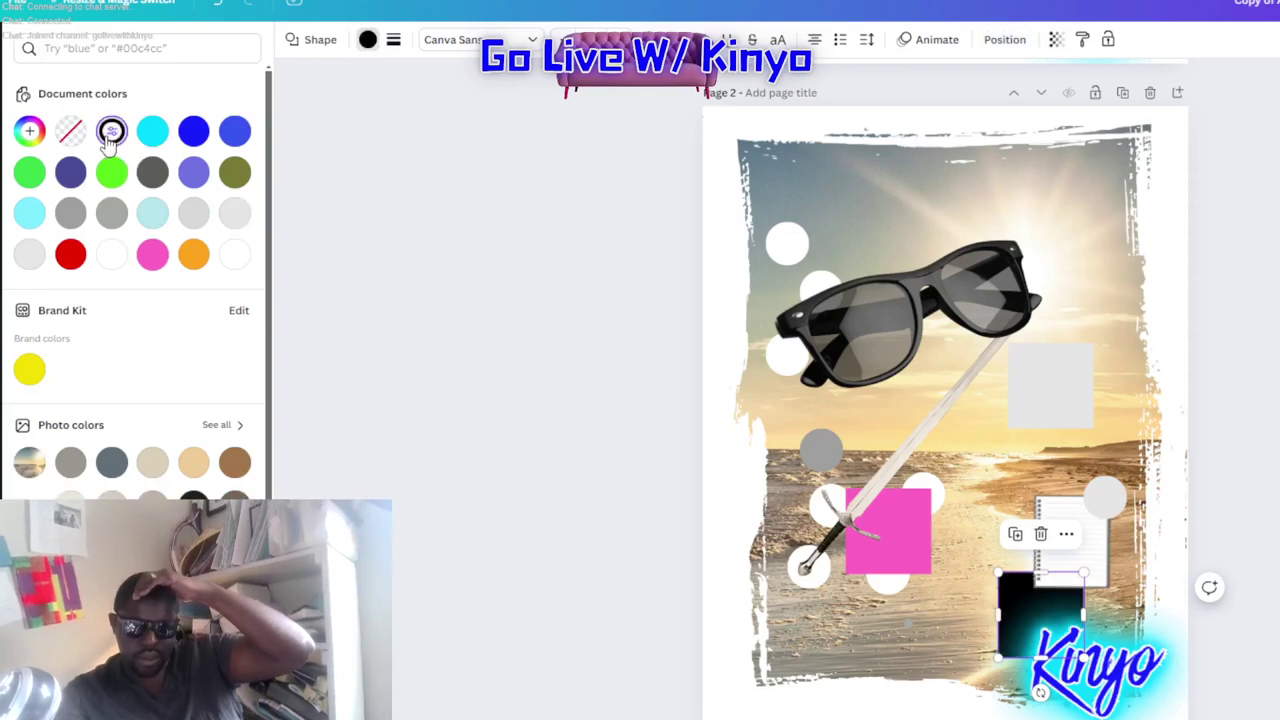
left_click(553, 442)
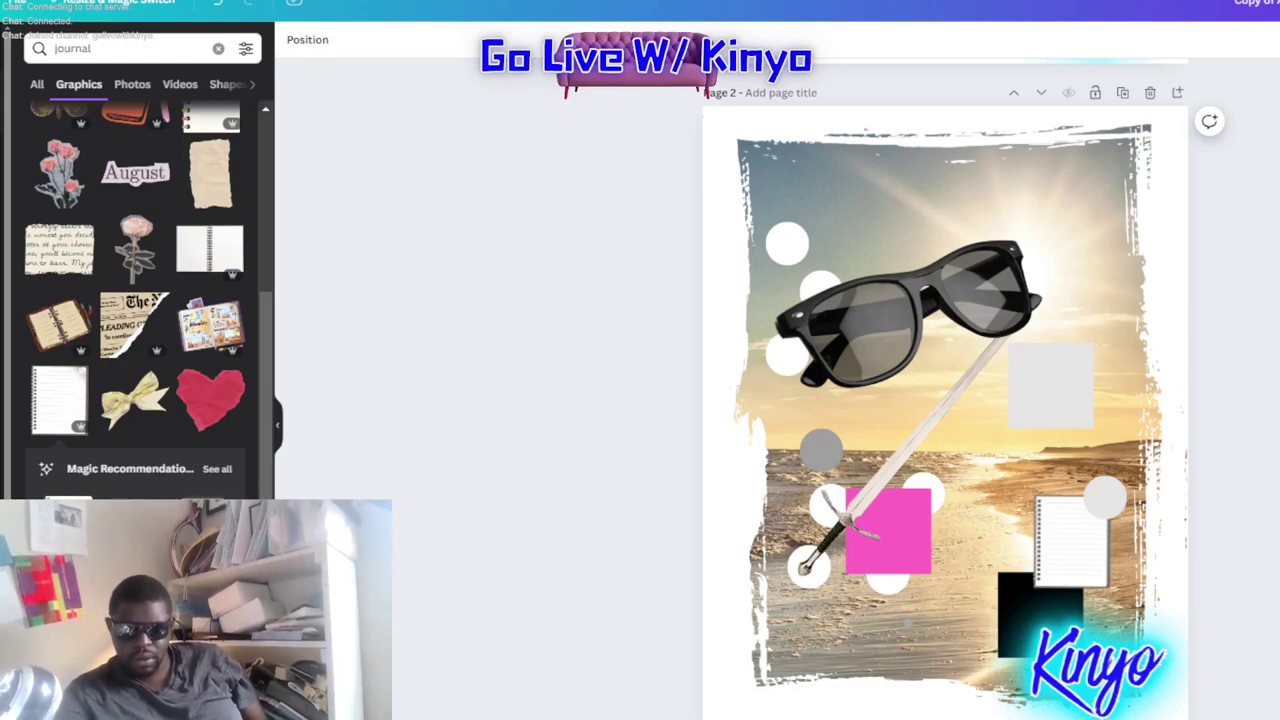
left_click(1005, 583)
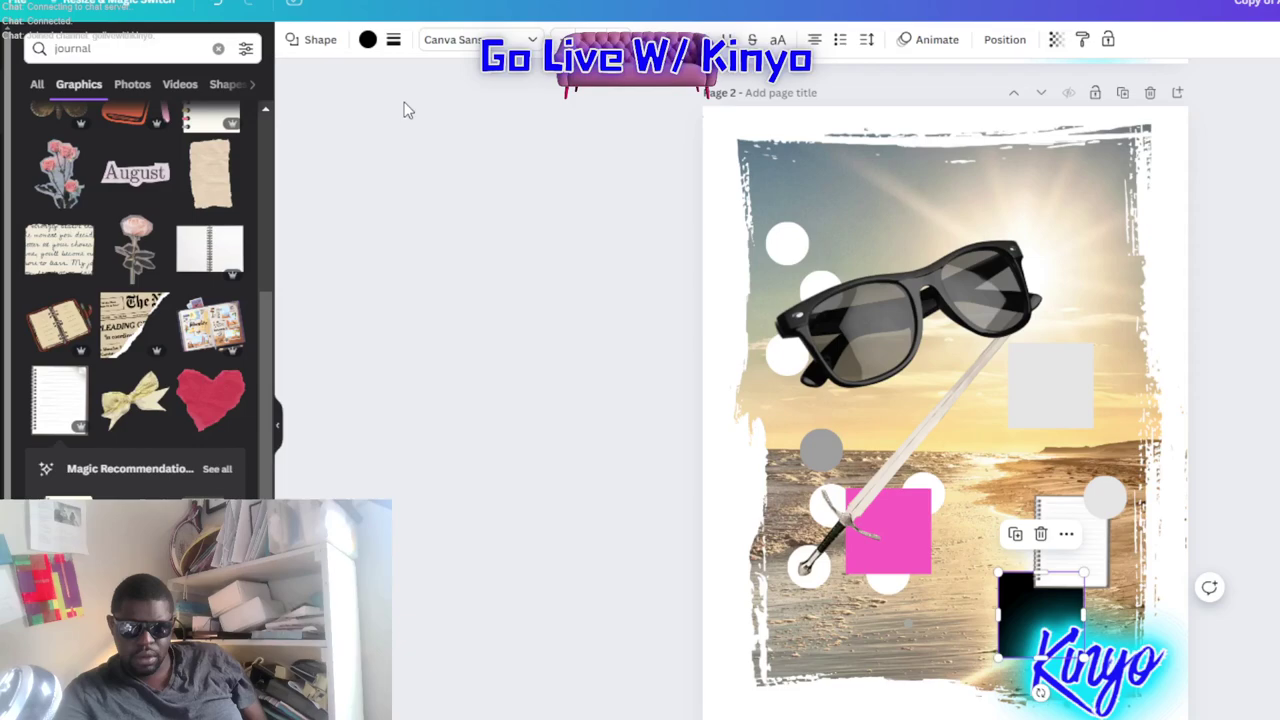
left_click(1005, 40)
left_click(57, 84)
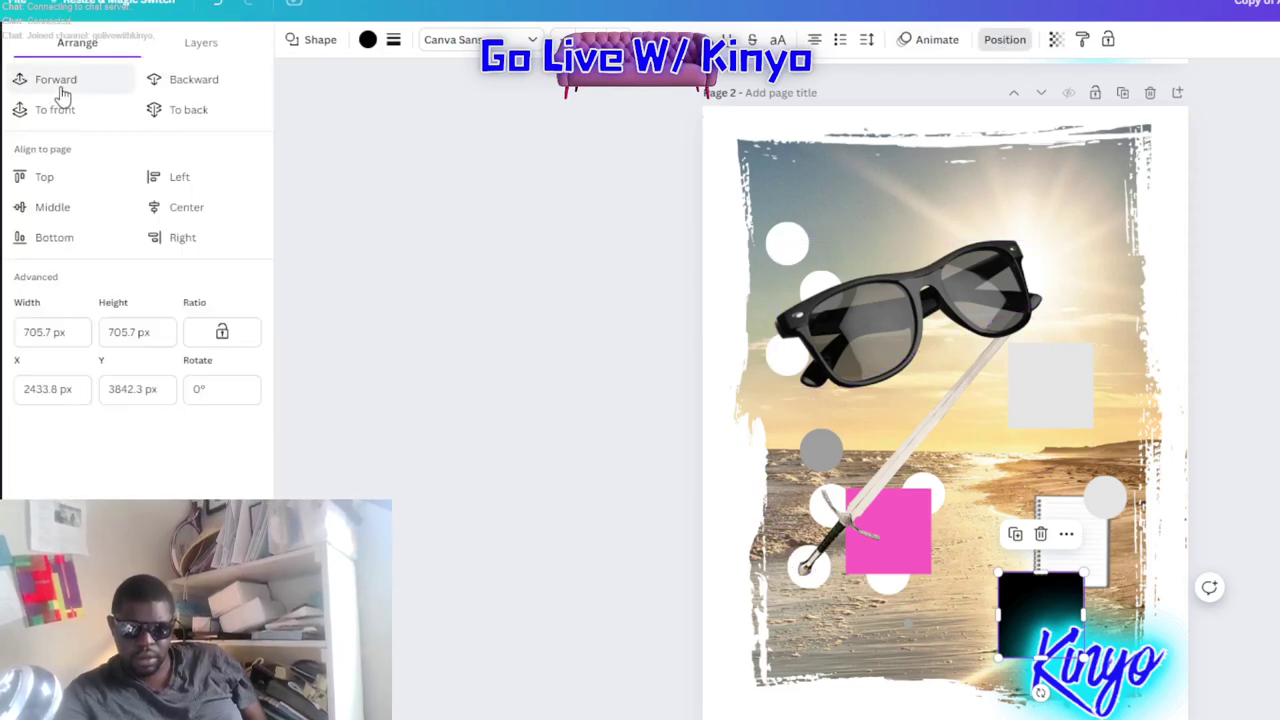
left_click(470, 560)
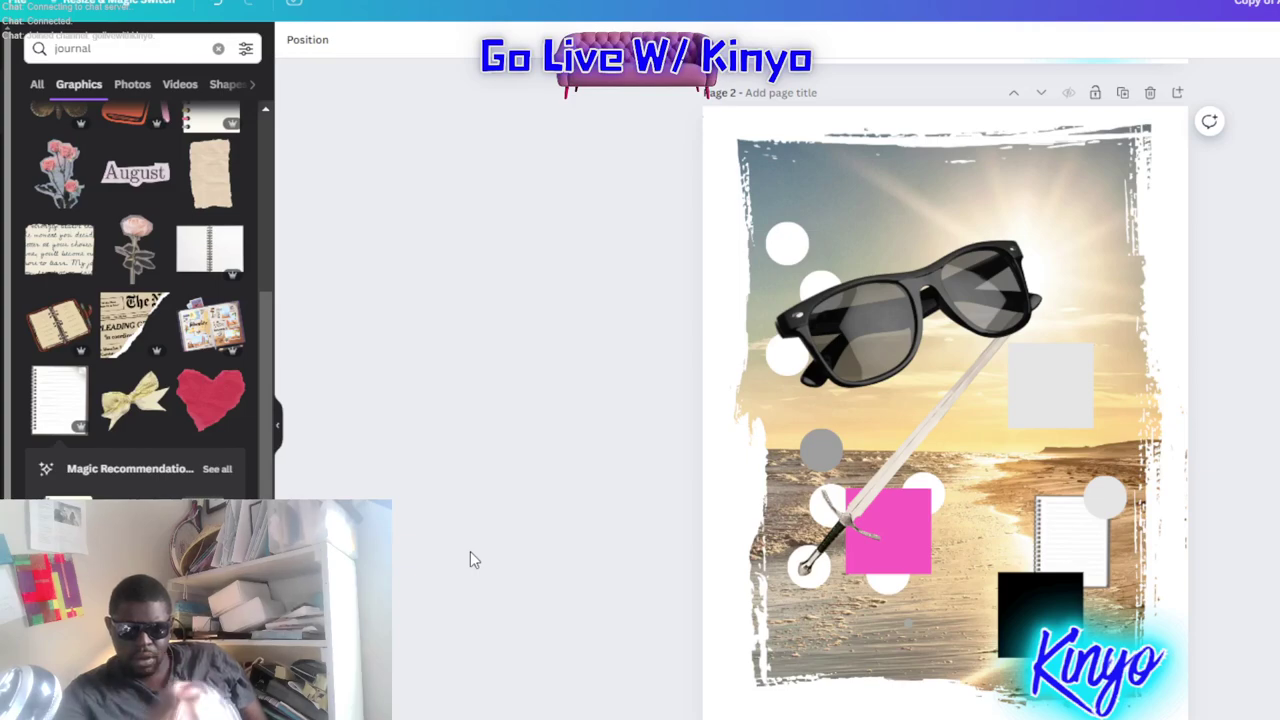
Copy the grey circle onto the black square, make it pink #FF66C4, and send it one layer back
left_click(1106, 505)
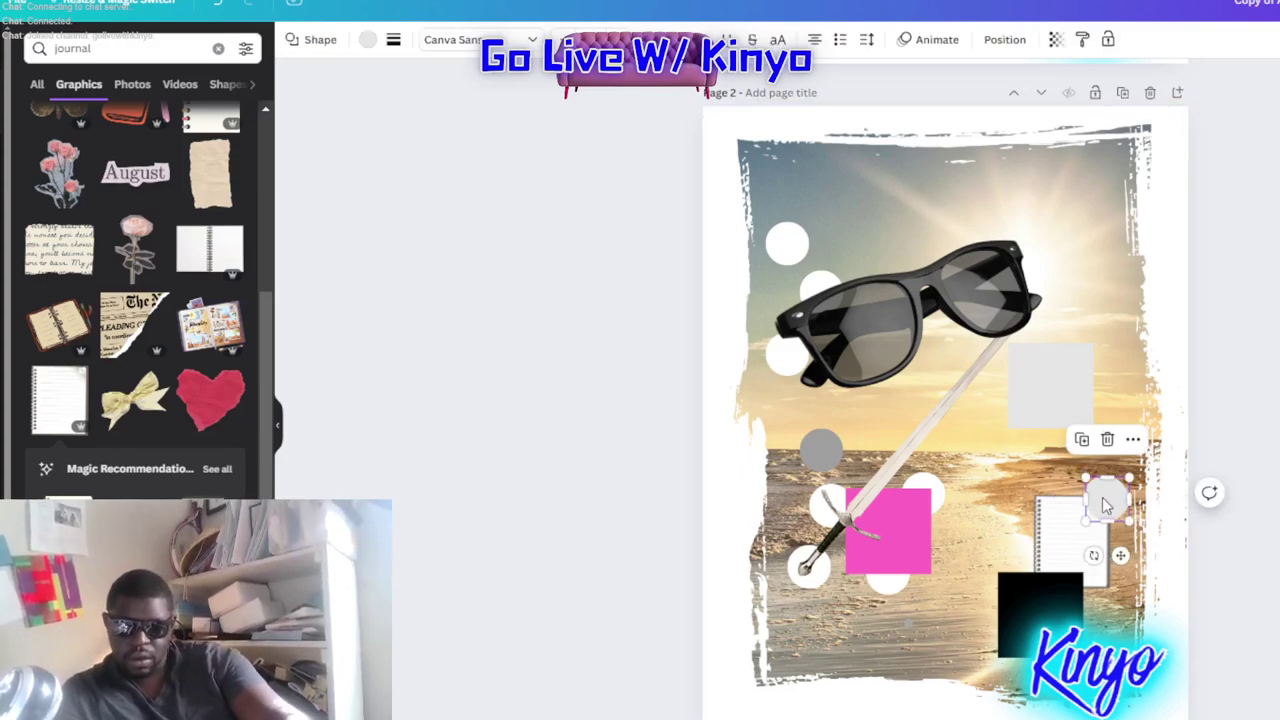
left_click_drag(1104, 506, 1028, 566)
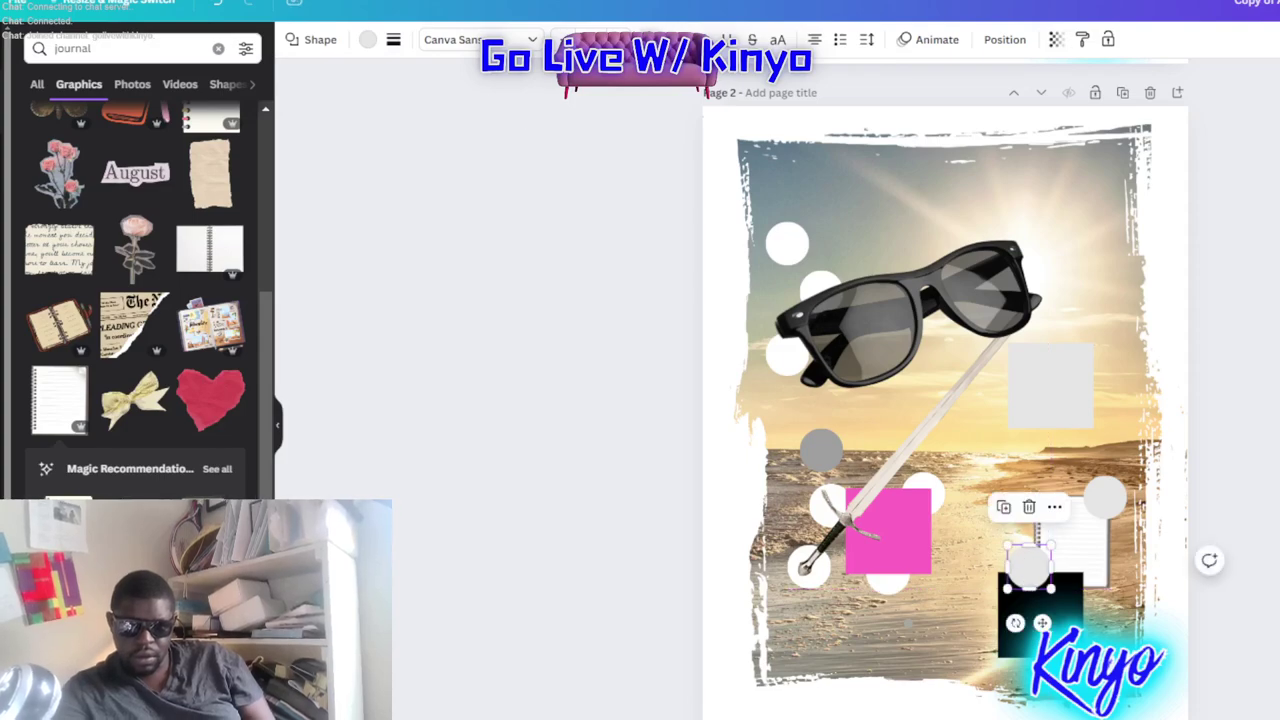
left_click(368, 39)
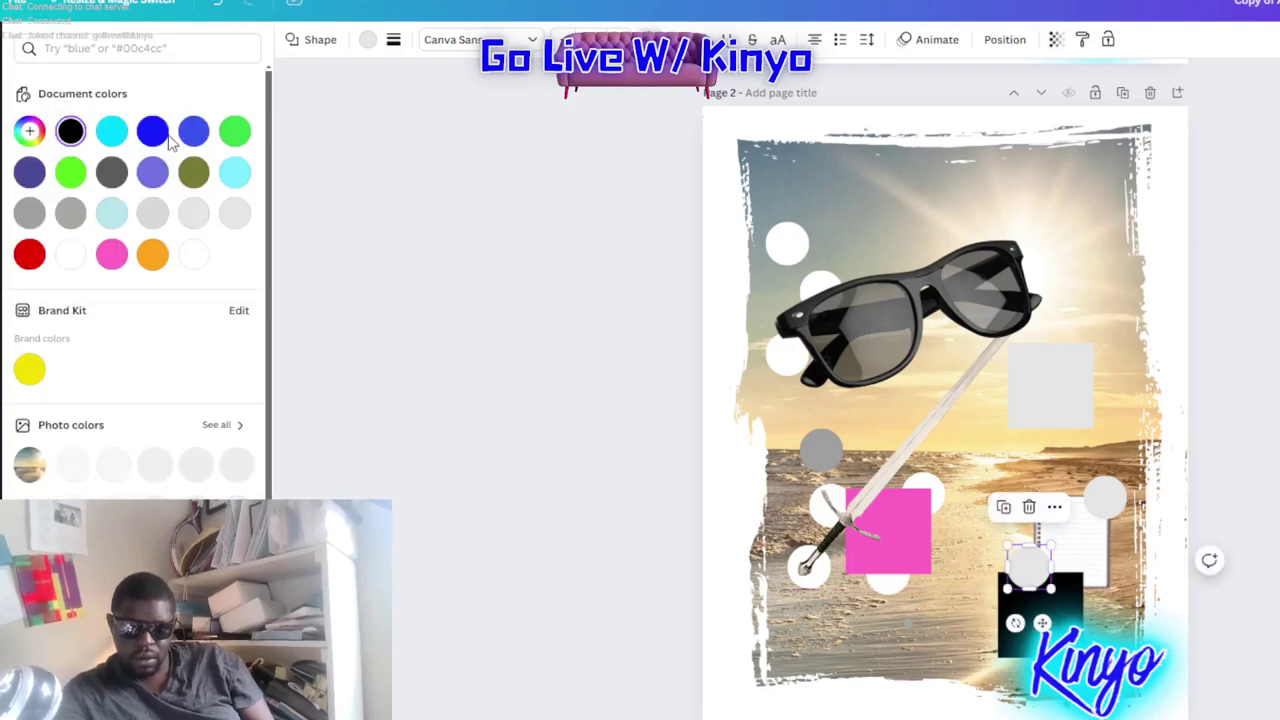
left_click(119, 262)
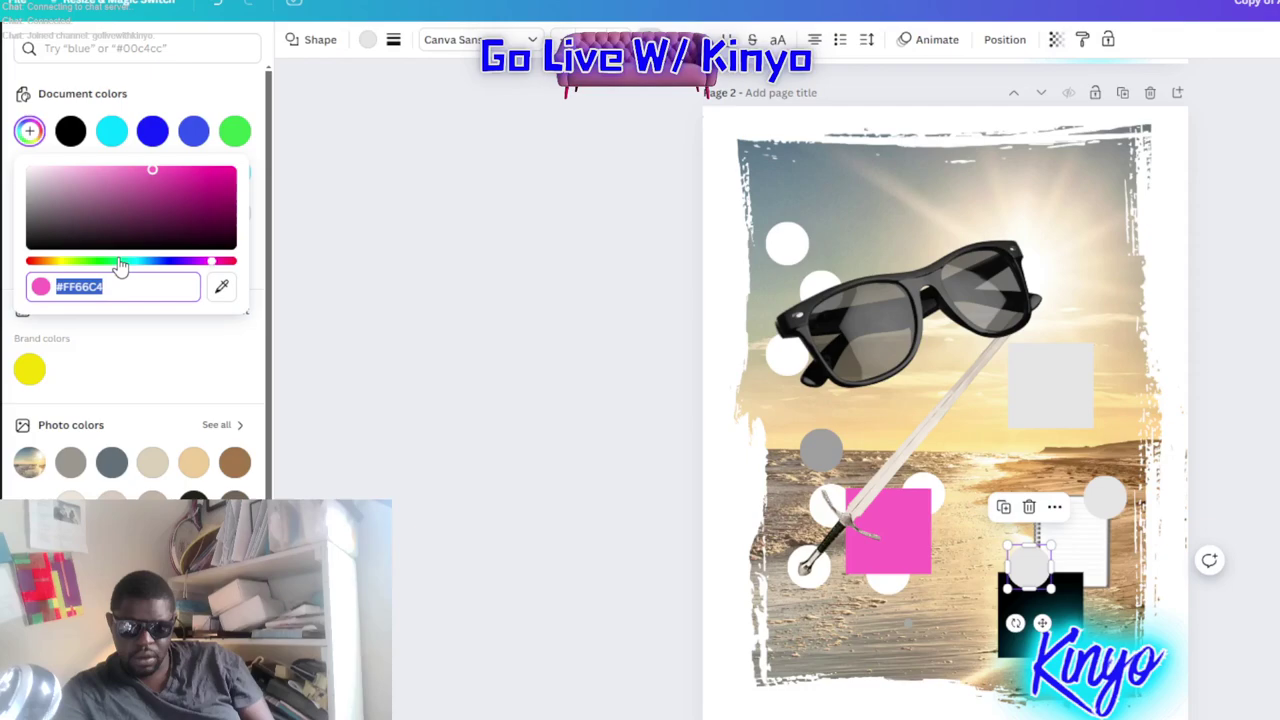
left_click(435, 238)
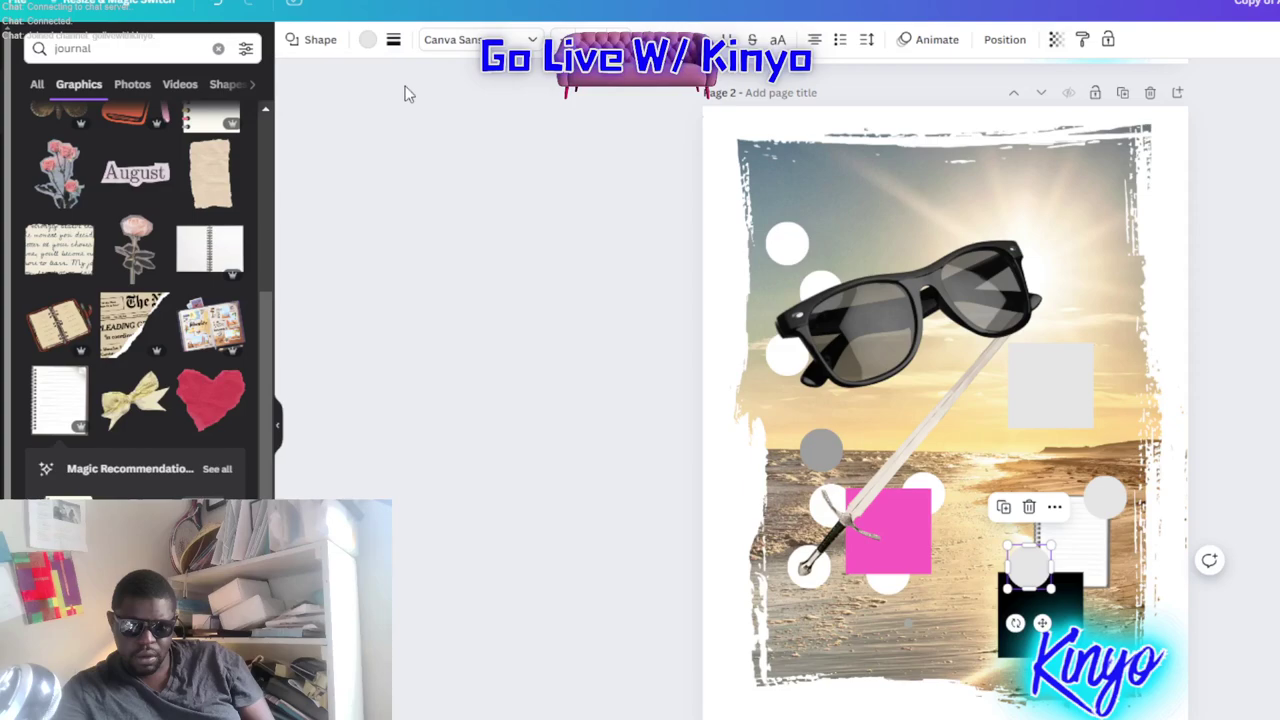
left_click(368, 42)
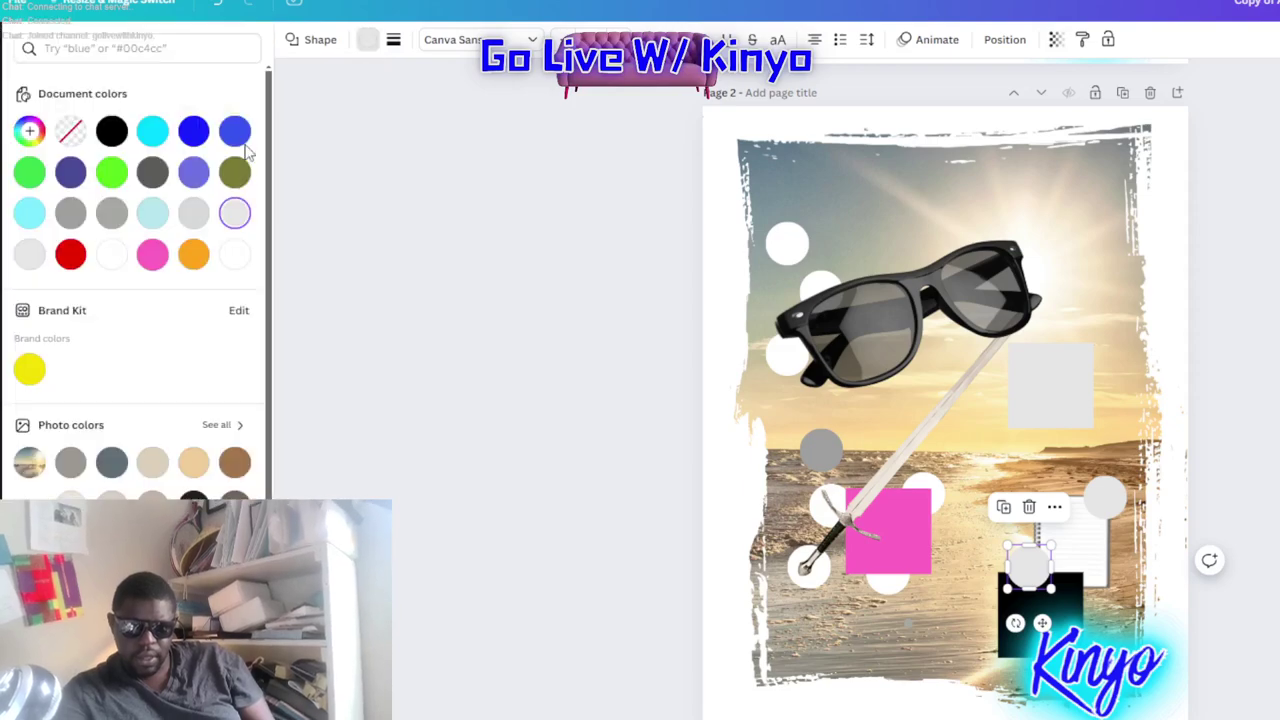
left_click(153, 256)
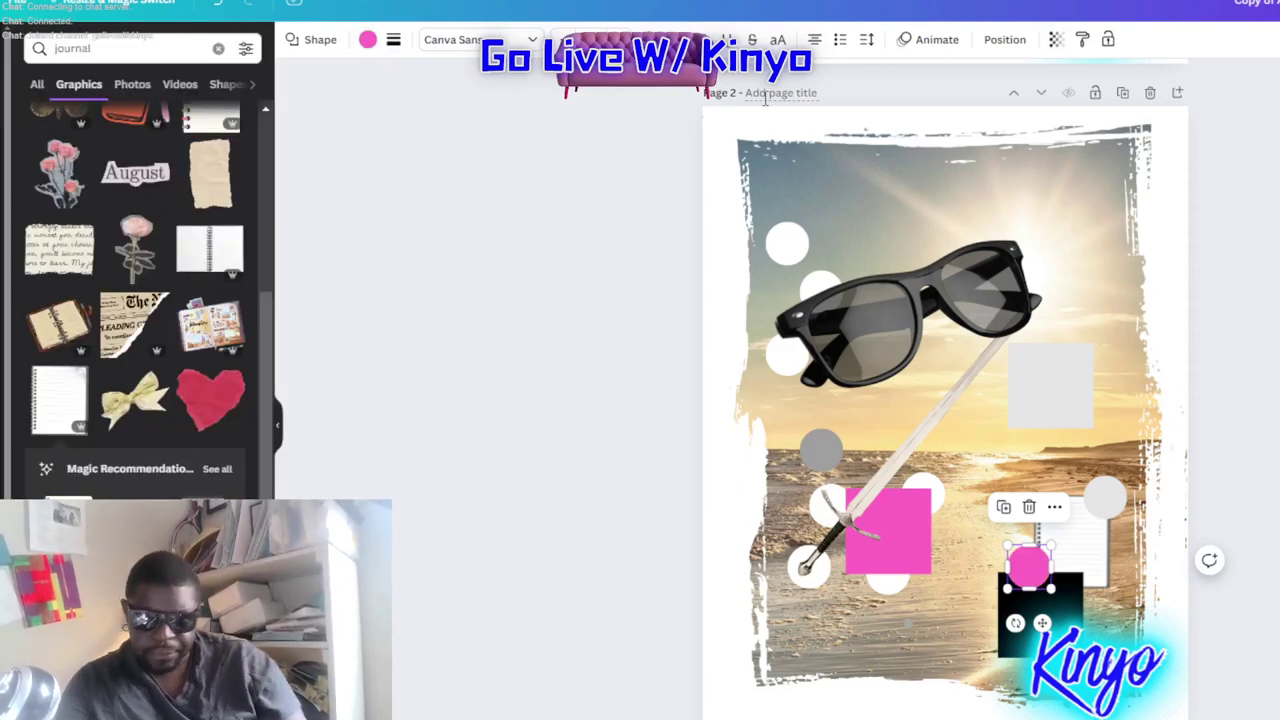
left_click(1004, 39)
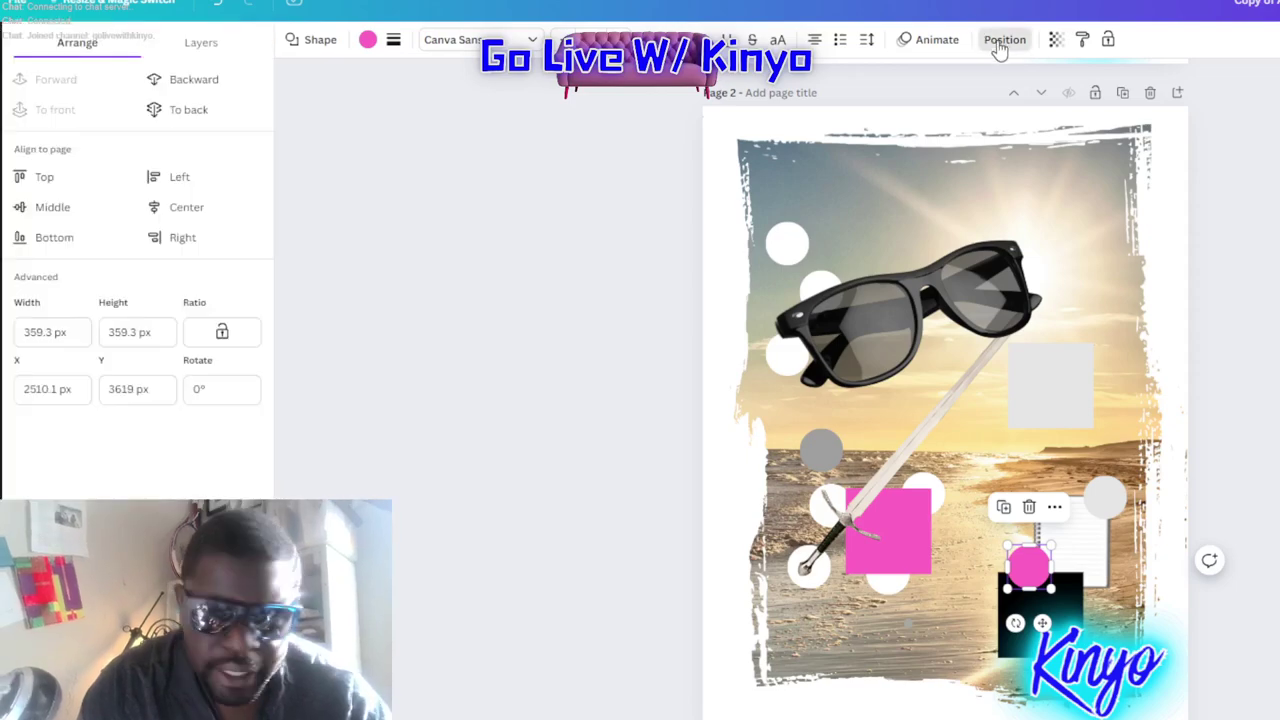
left_click(168, 82)
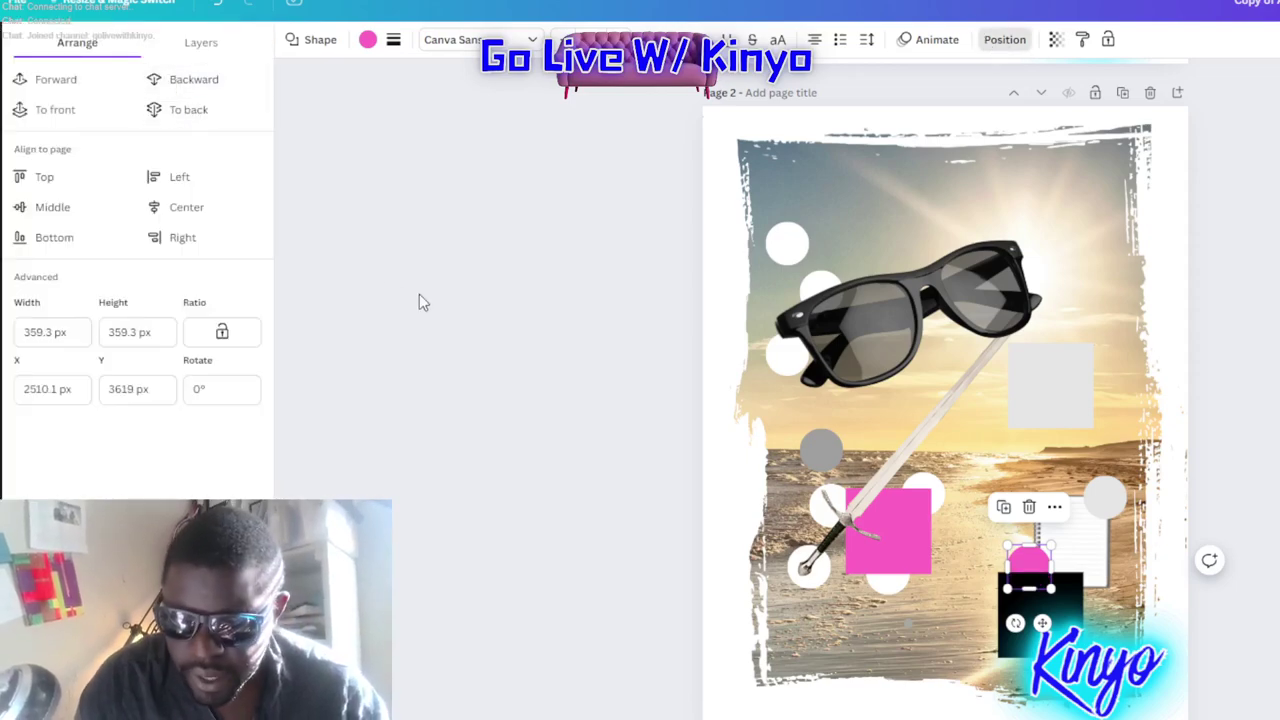
left_click(385, 295)
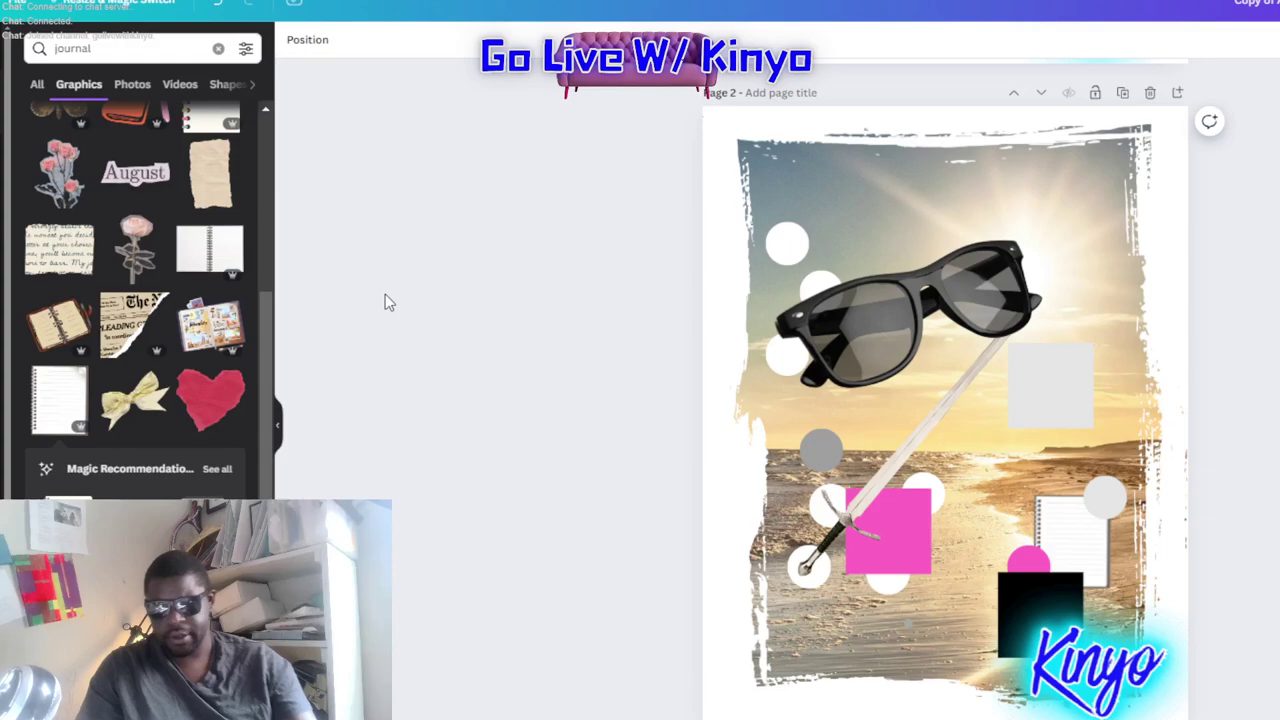